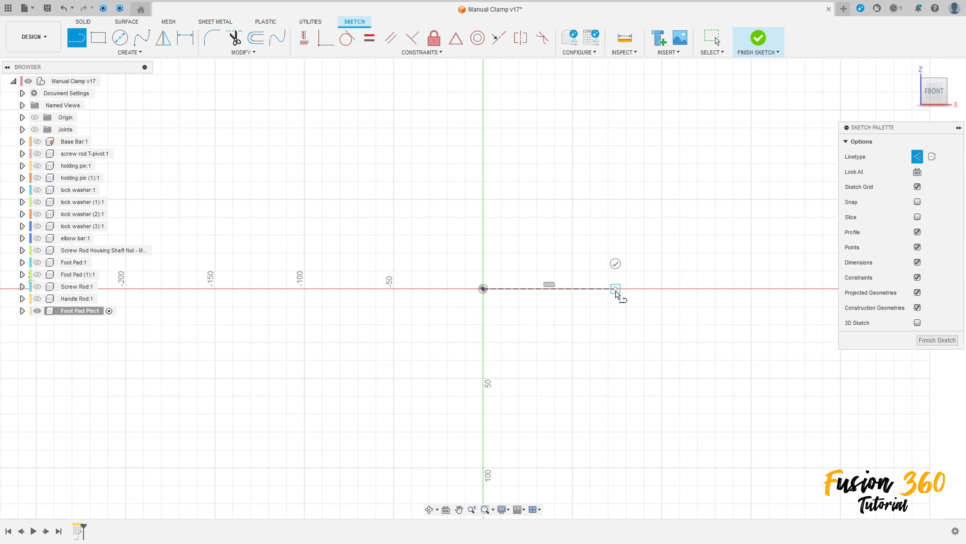
Draw a 25.5 mm horizontal line above the construction axis, starting above the origin, and move its length dimension below the axis
{"action": "key", "text": "Escape"}
{"action": "key", "text": "l"}
{"action": "scroll", "coordinate": [491, 268], "scroll_direction": "up", "scroll_amount": 4}
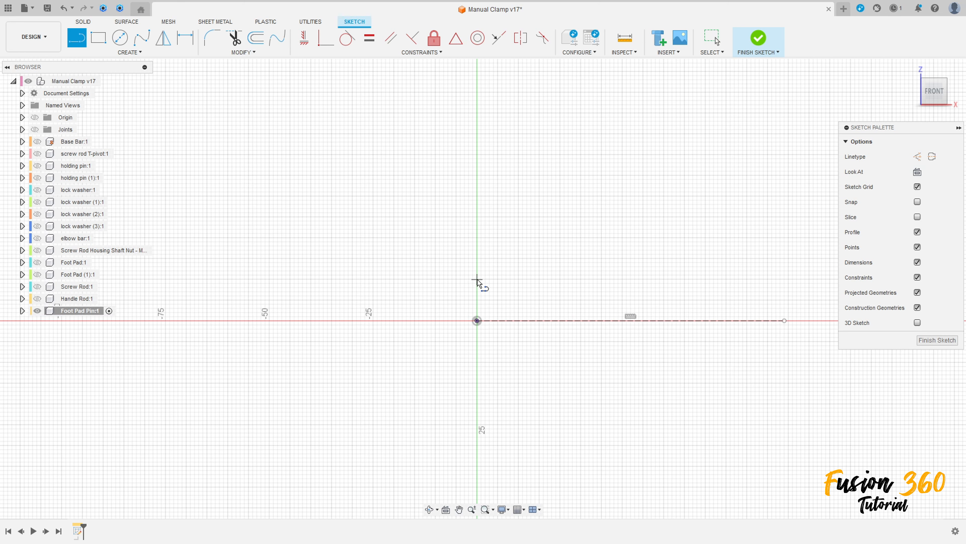
{"action": "left_click", "coordinate": [476, 279]}
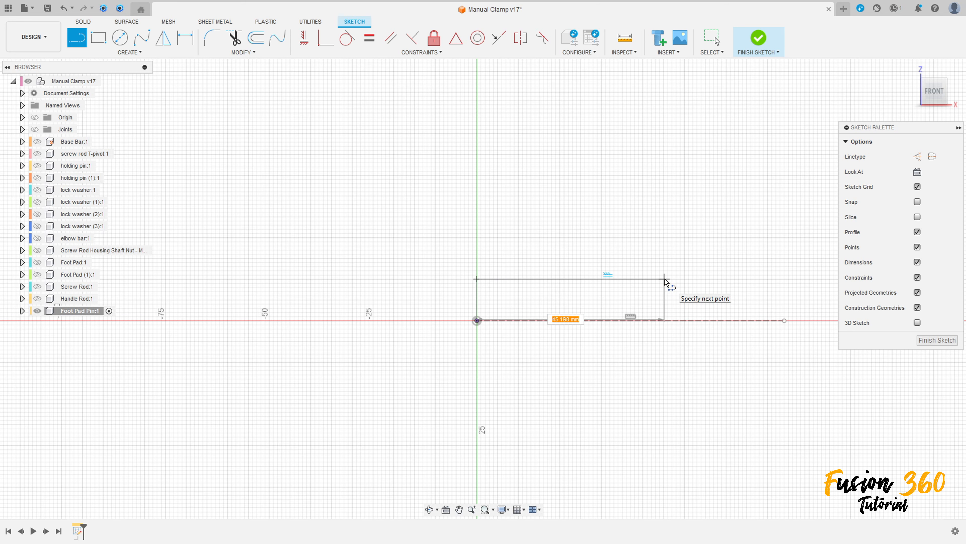
{"action": "key", "text": "Tab"}
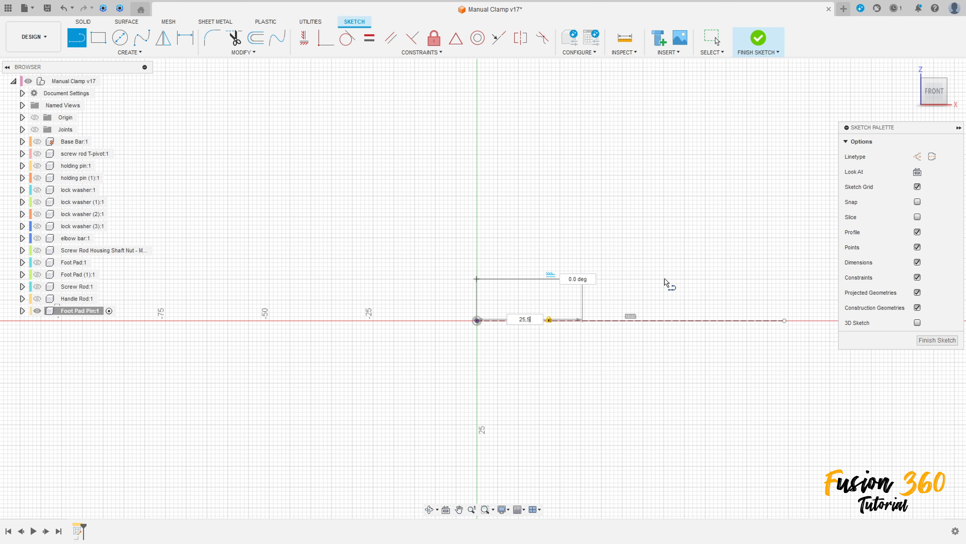
{"action": "key", "text": "Return"}
{"action": "scroll", "coordinate": [551, 307], "scroll_direction": "up", "scroll_amount": 3}
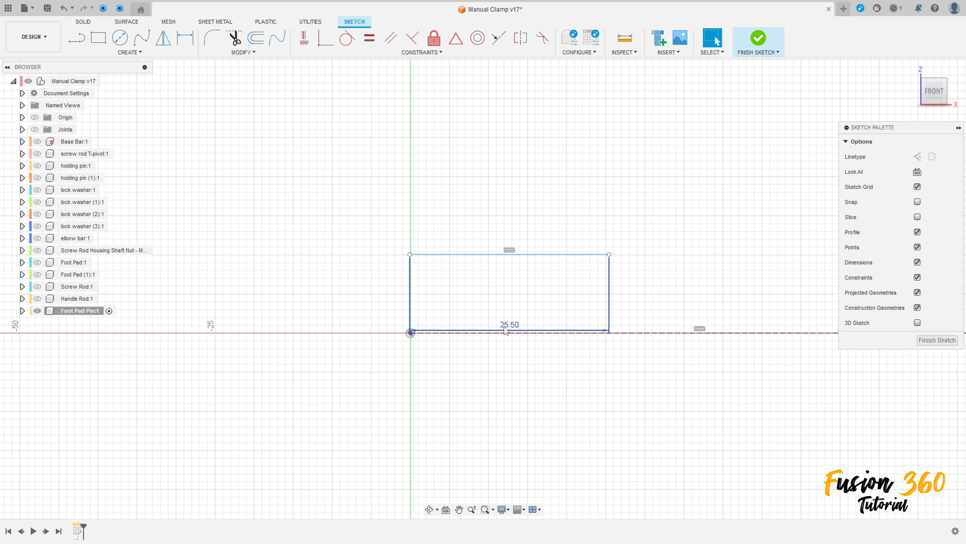
{"action": "left_click_drag", "start_coordinate": [505, 330], "coordinate": [503, 421]}
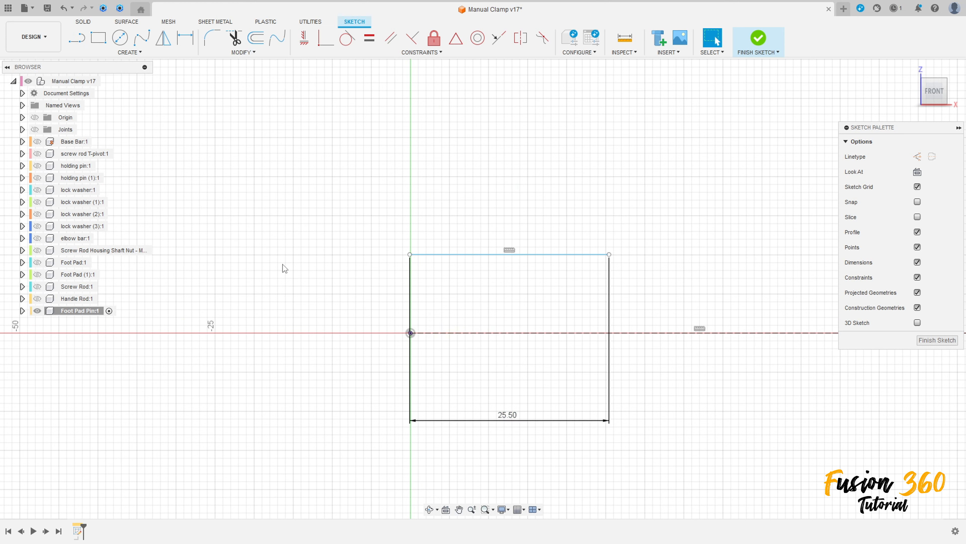
Dimension the distance between the horizontal line and the construction axis as 1.65 mm
{"action": "left_click", "coordinate": [192, 44]}
{"action": "left_click", "coordinate": [496, 260]}
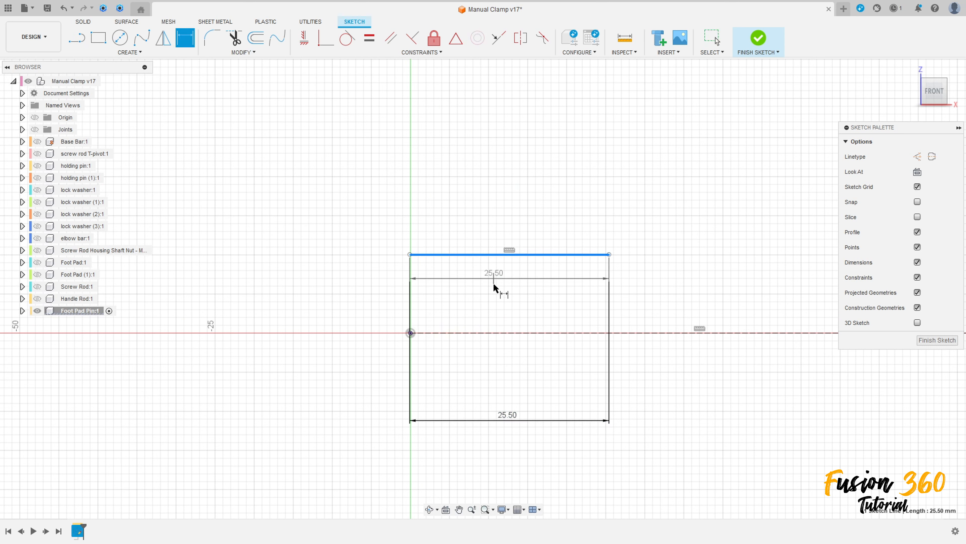
{"action": "left_click", "coordinate": [498, 333]}
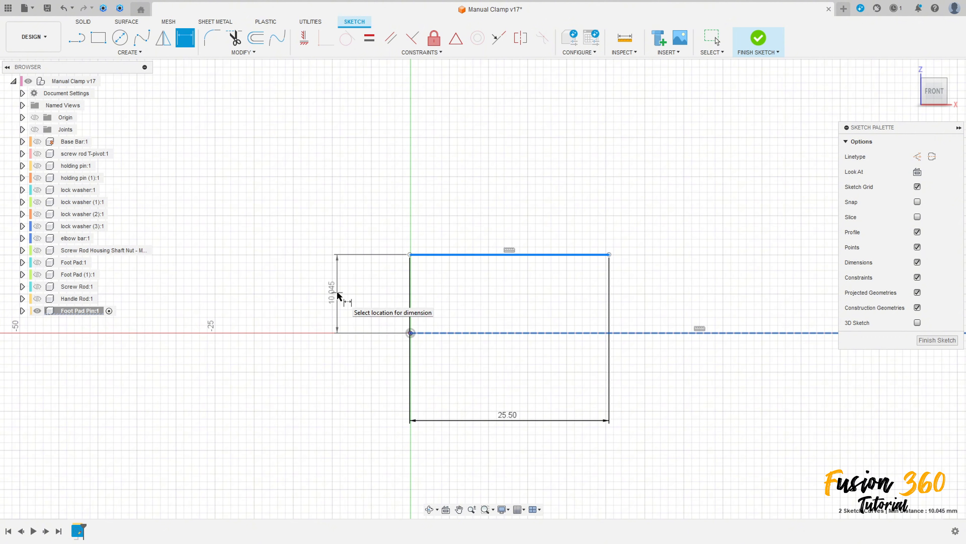
{"action": "left_click", "coordinate": [337, 294]}
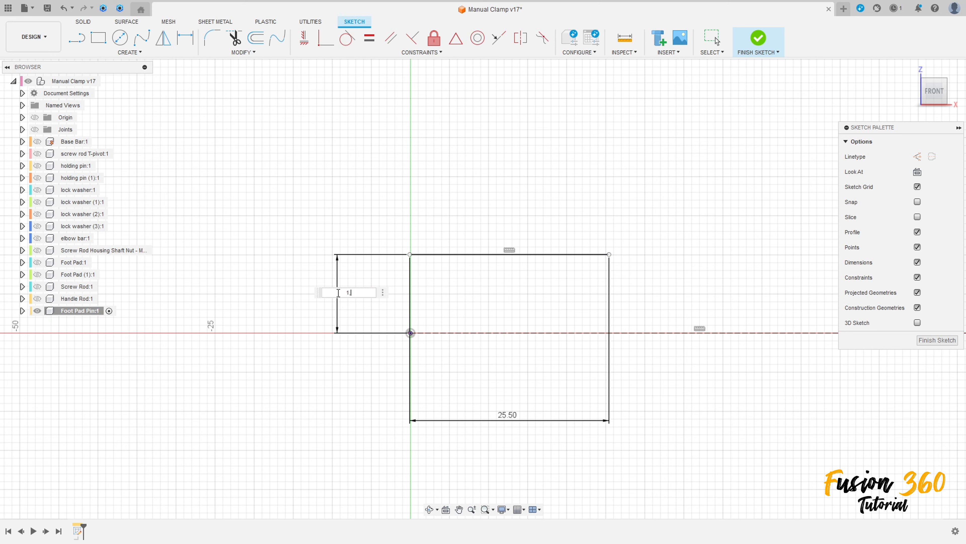
{"action": "type", "text": "1,65"}
{"action": "key", "text": "Return"}
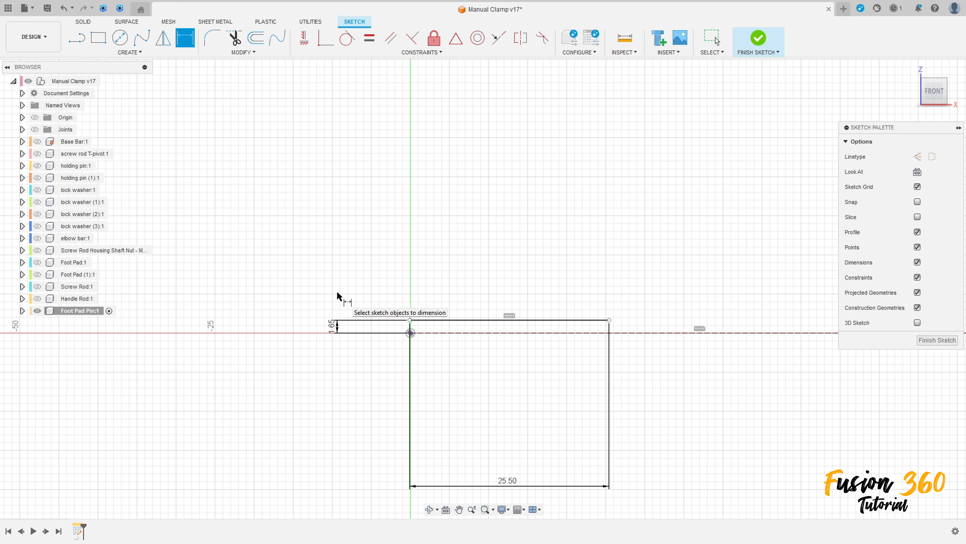
Close a rectangle about 2.5 mm high above the 25.5 mm line, constraining its origin-side edge vertical and in line with the origin
{"action": "scroll", "coordinate": [511, 358], "scroll_direction": "up", "scroll_amount": 3}
{"action": "middle_click_drag", "start_coordinate": [524, 337], "coordinate": [475, 357]}
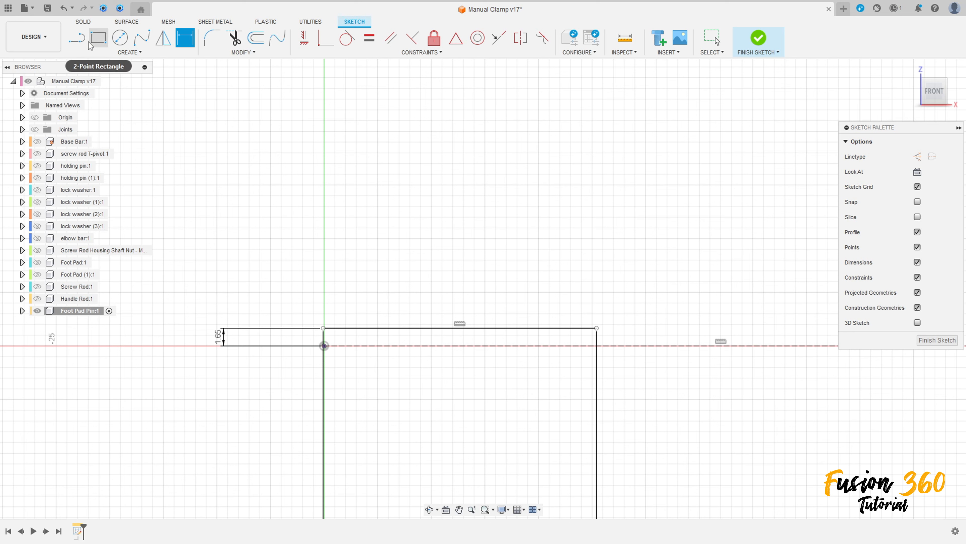
{"action": "left_click", "coordinate": [77, 38]}
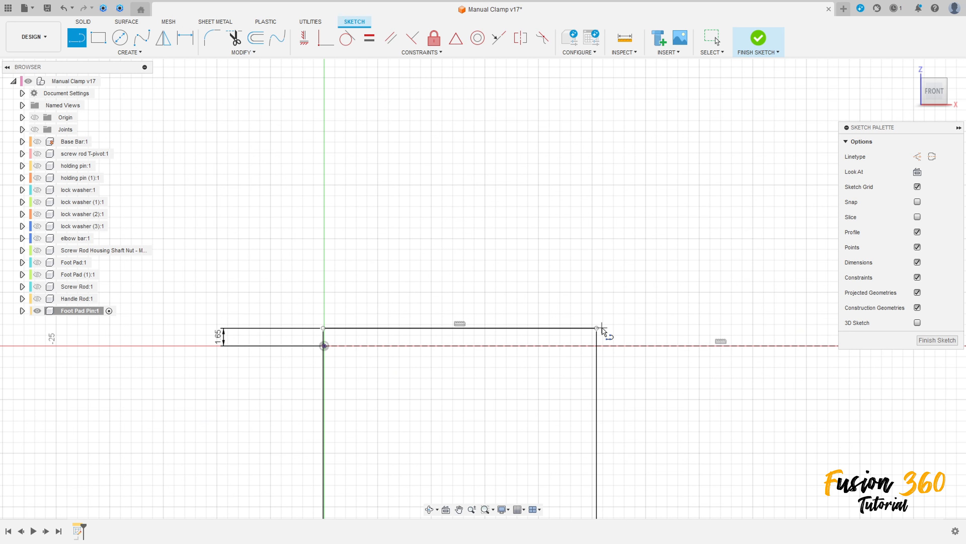
{"action": "left_click", "coordinate": [597, 302]}
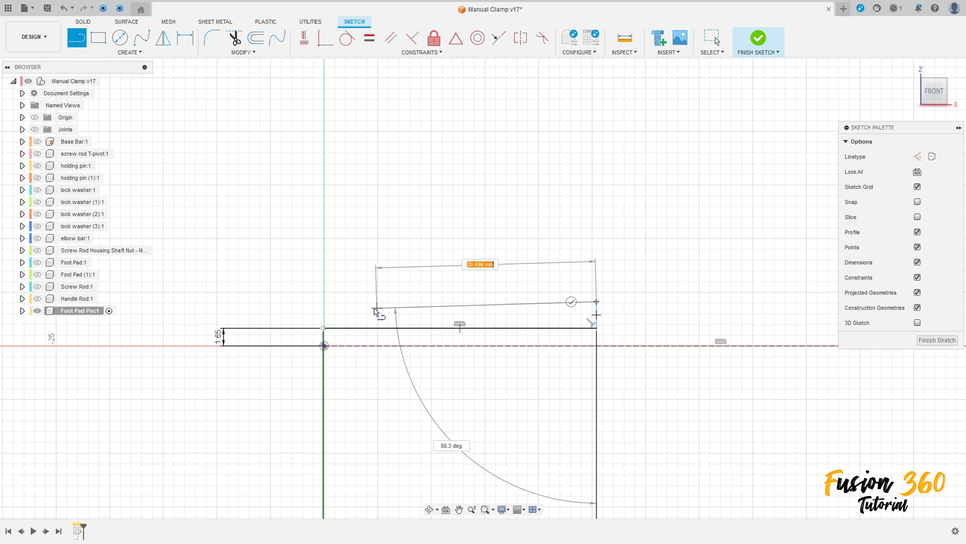
{"action": "left_click", "coordinate": [324, 302]}
{"action": "scroll", "coordinate": [322, 328], "scroll_direction": "up", "scroll_amount": 4}
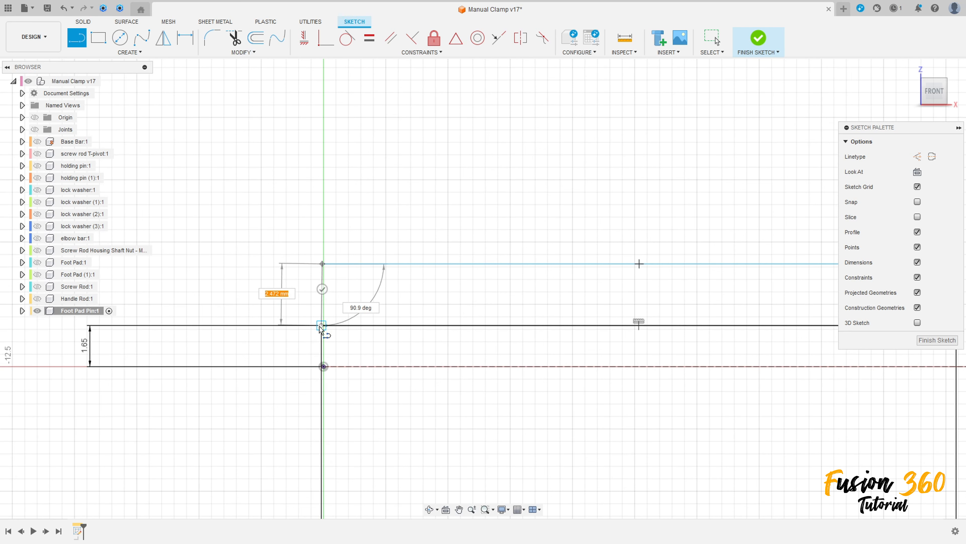
{"action": "left_click", "coordinate": [321, 326]}
{"action": "key", "text": "Escape"}
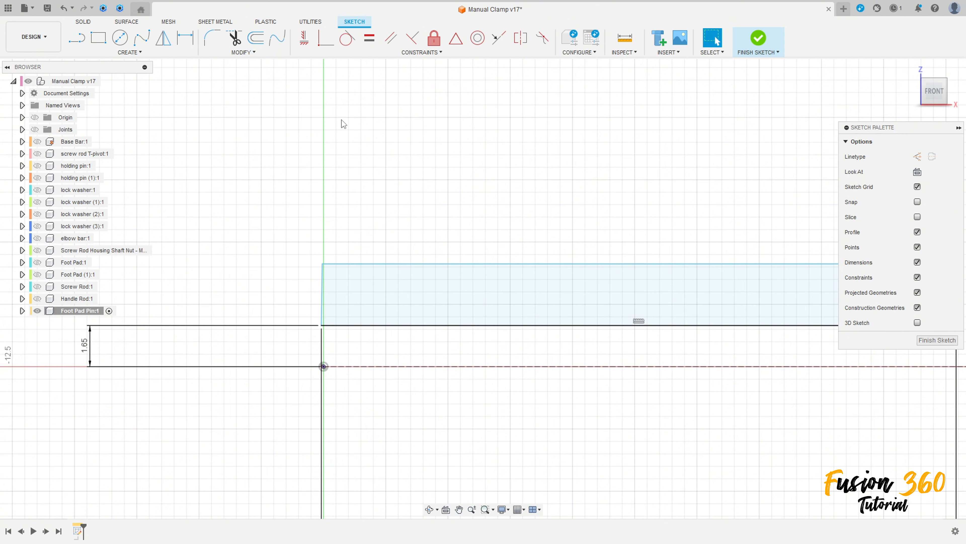
{"action": "left_click", "coordinate": [304, 38]}
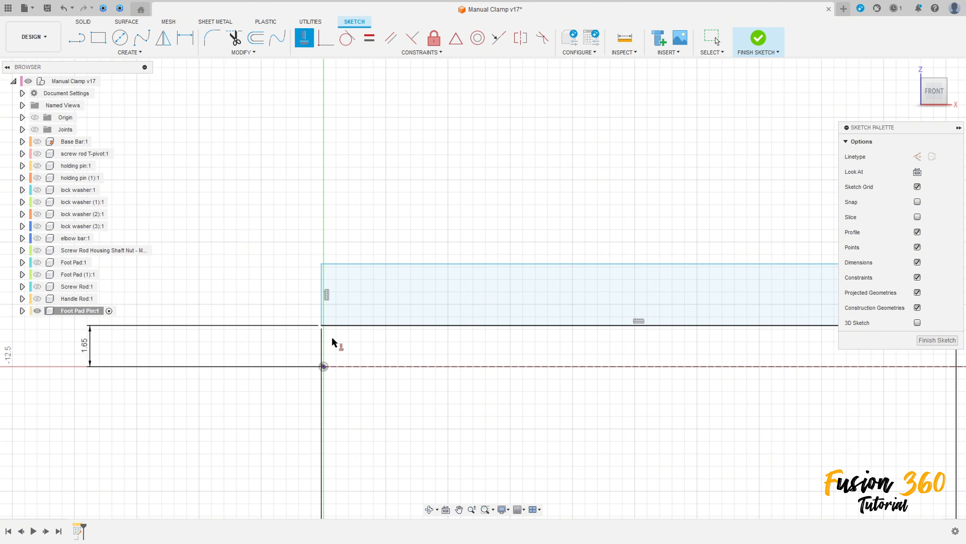
{"action": "left_click", "coordinate": [324, 364]}
Dimension the distance from the construction axis to the rectangle's upper edge as 3.25 mm
{"action": "scroll", "coordinate": [338, 371], "scroll_direction": "down", "scroll_amount": 2}
{"action": "scroll", "coordinate": [492, 314], "scroll_direction": "down", "scroll_amount": 3}
{"action": "middle_click_drag", "start_coordinate": [588, 362], "coordinate": [438, 342]}
{"action": "left_click", "coordinate": [185, 38]}
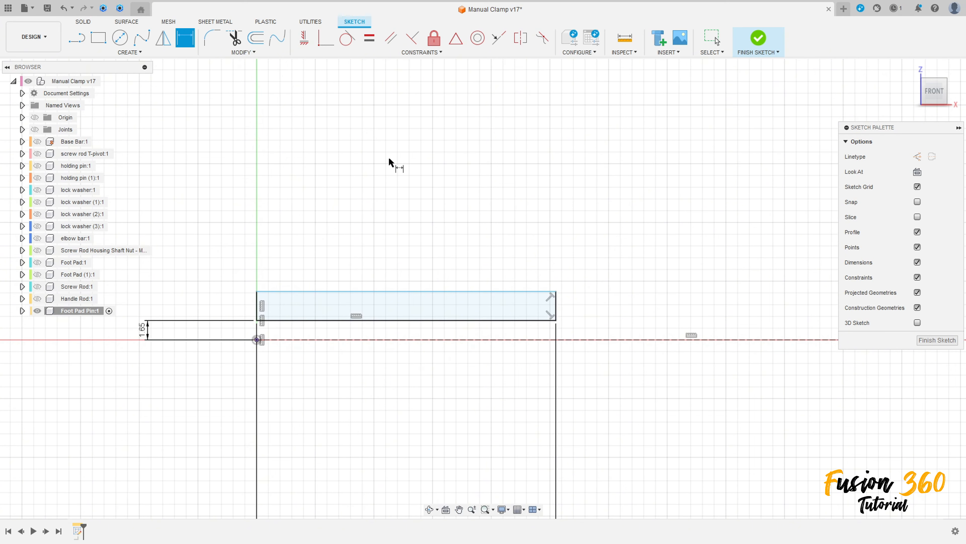
{"action": "left_click", "coordinate": [529, 340]}
{"action": "left_click", "coordinate": [541, 292]}
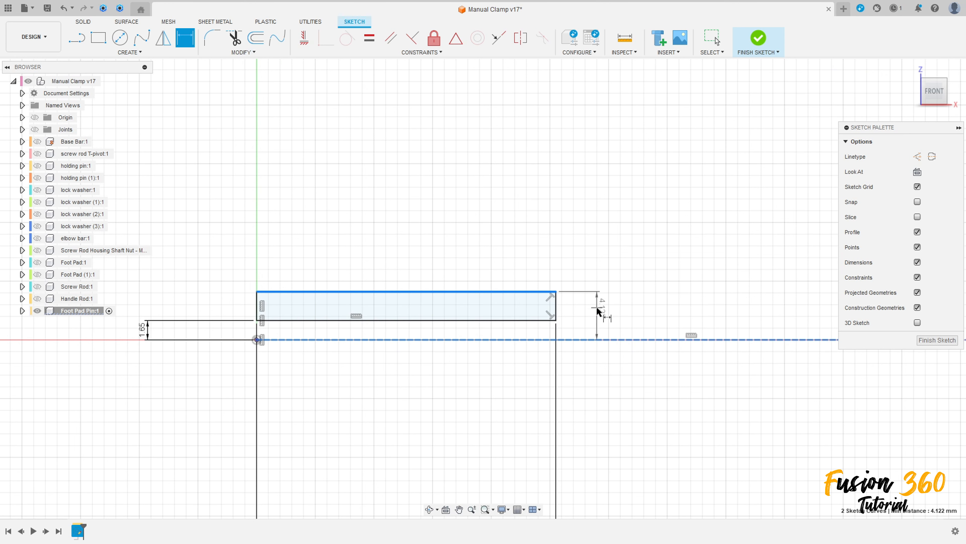
{"action": "left_click", "coordinate": [597, 315]}
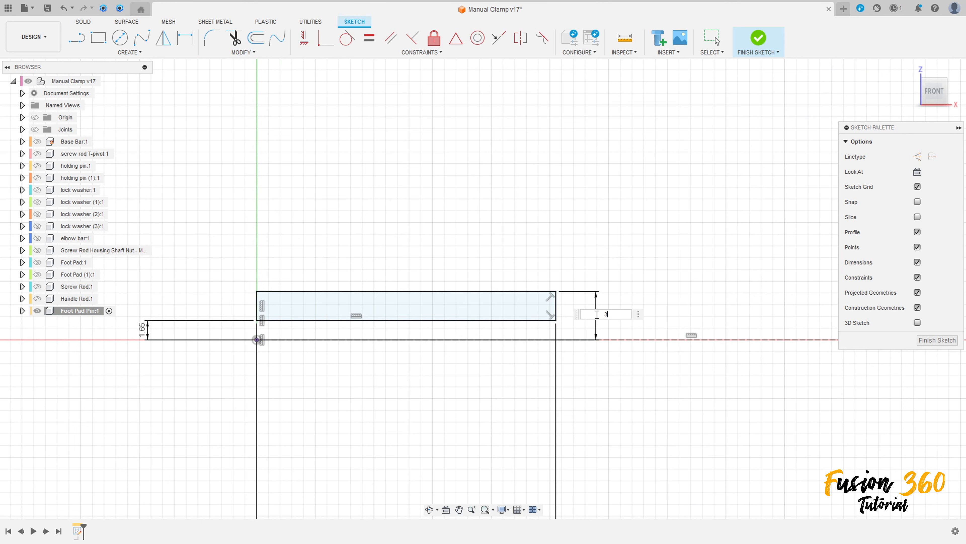
{"action": "key", "text": "Return"}
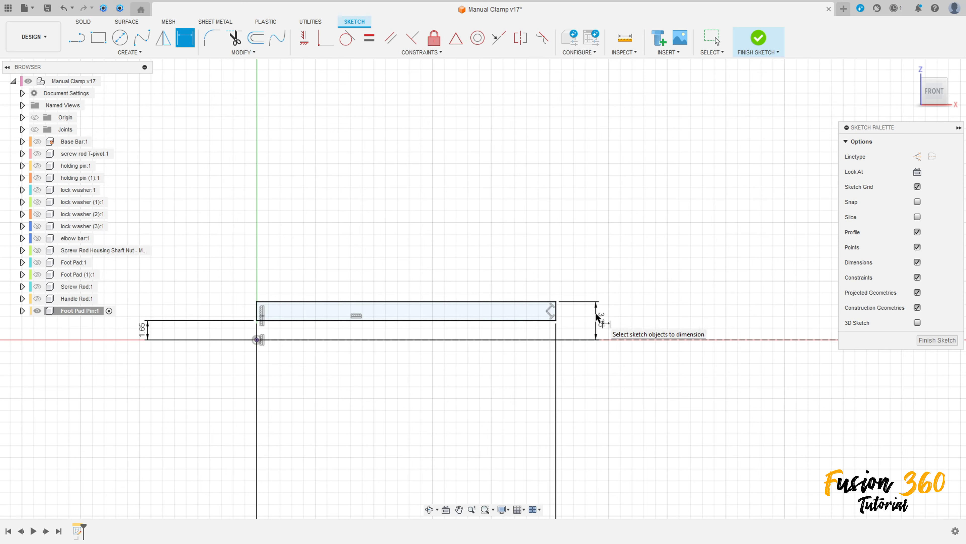
Apply 0.25 mm equal distance chamfers to both upper corners of the rectangle
{"action": "scroll", "coordinate": [534, 320], "scroll_direction": "up", "scroll_amount": 3}
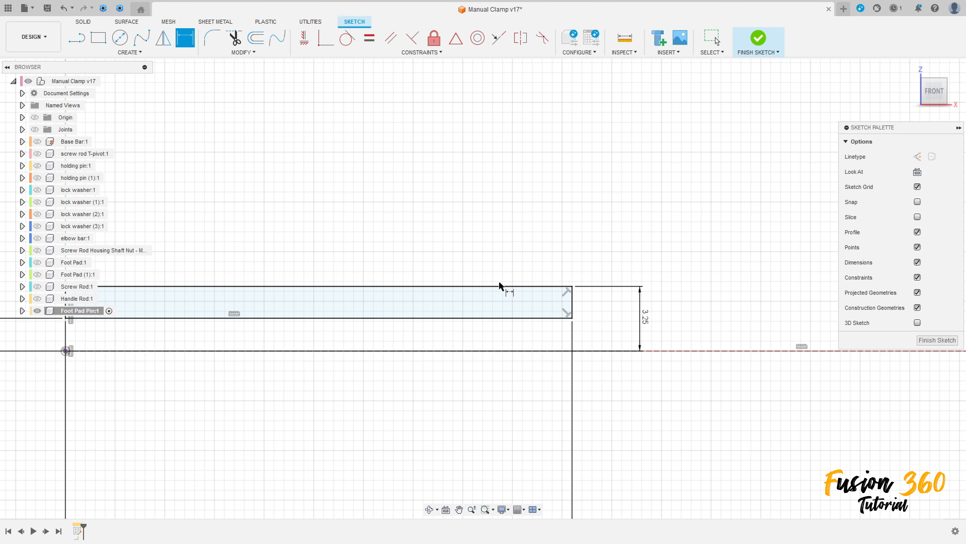
{"action": "middle_click_drag", "start_coordinate": [394, 247], "coordinate": [533, 258]}
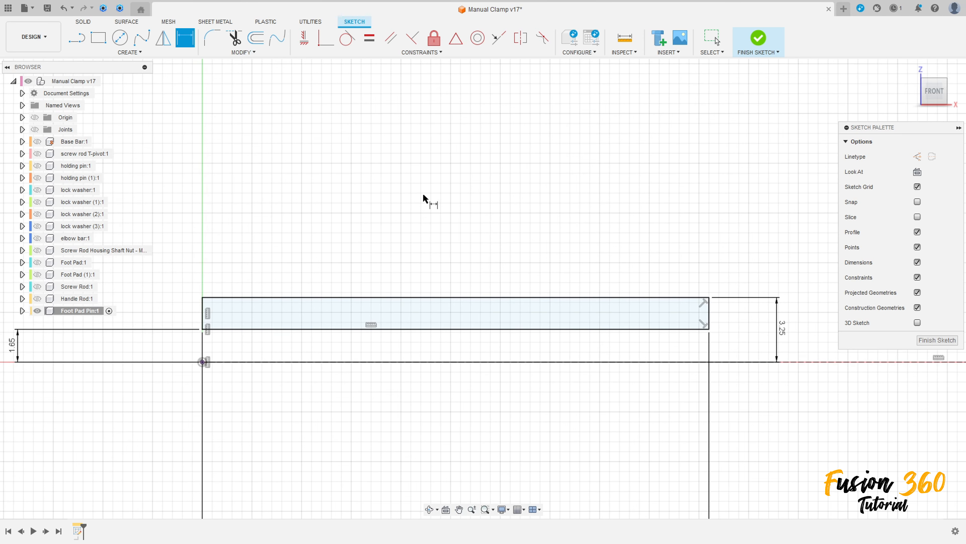
{"action": "left_click", "coordinate": [248, 56]}
{"action": "mouse_move", "coordinate": [236, 73]}
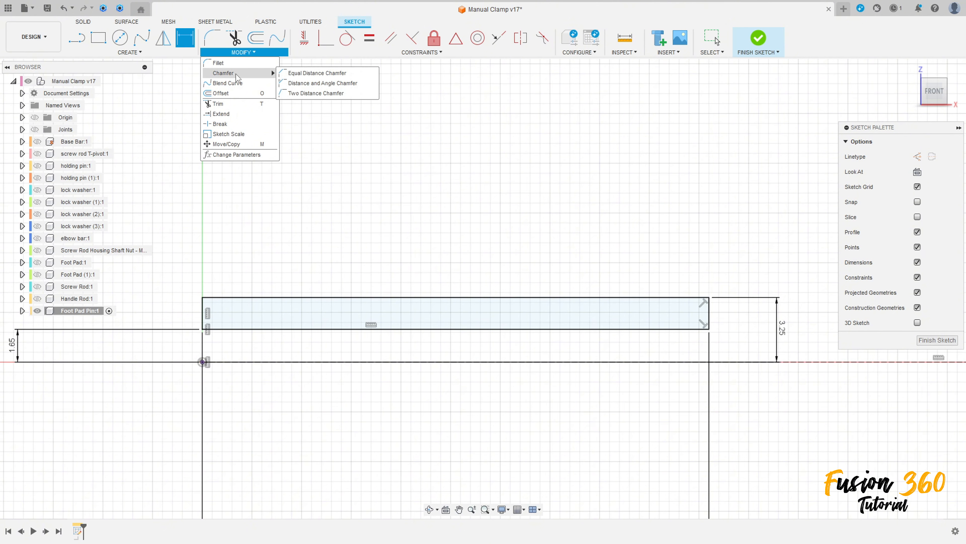
{"action": "left_click", "coordinate": [310, 73]}
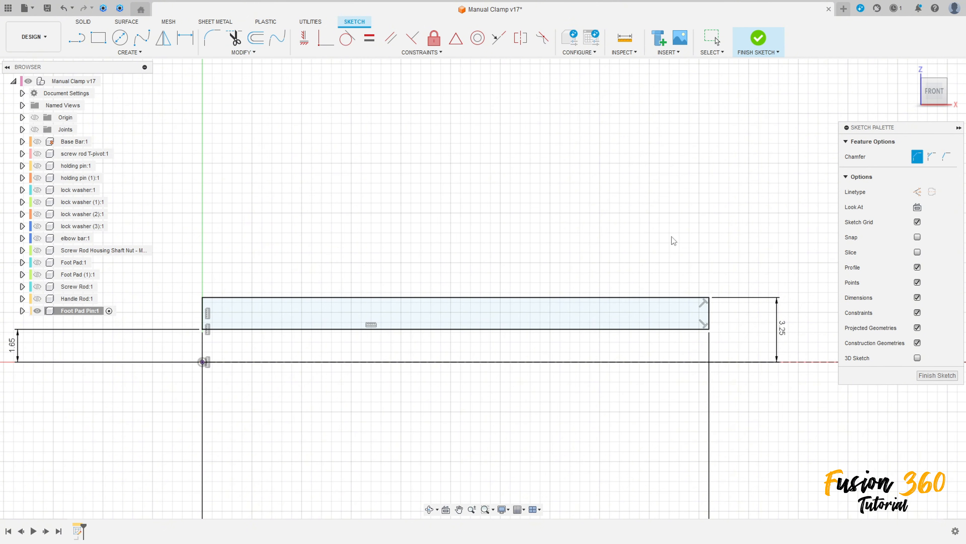
{"action": "left_click", "coordinate": [709, 300]}
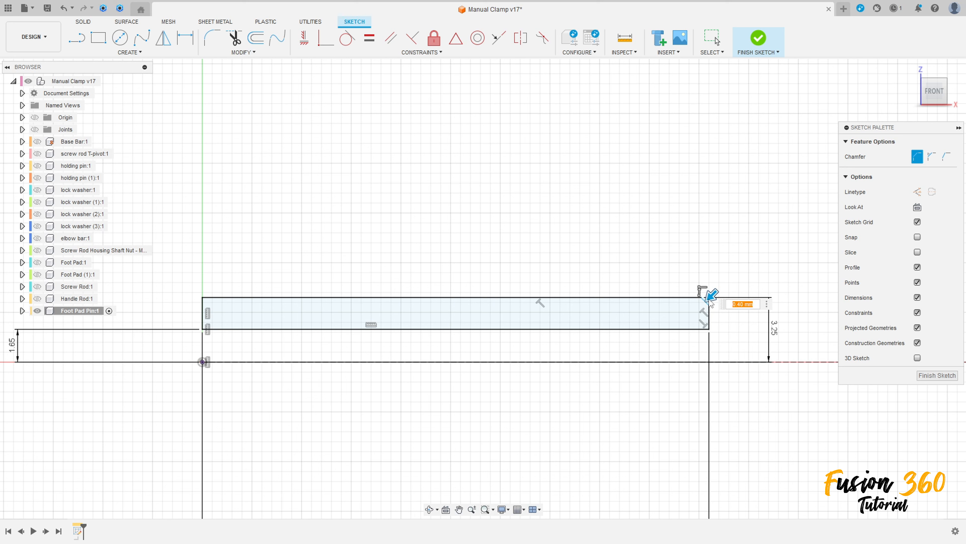
{"action": "key", "text": "Return"}
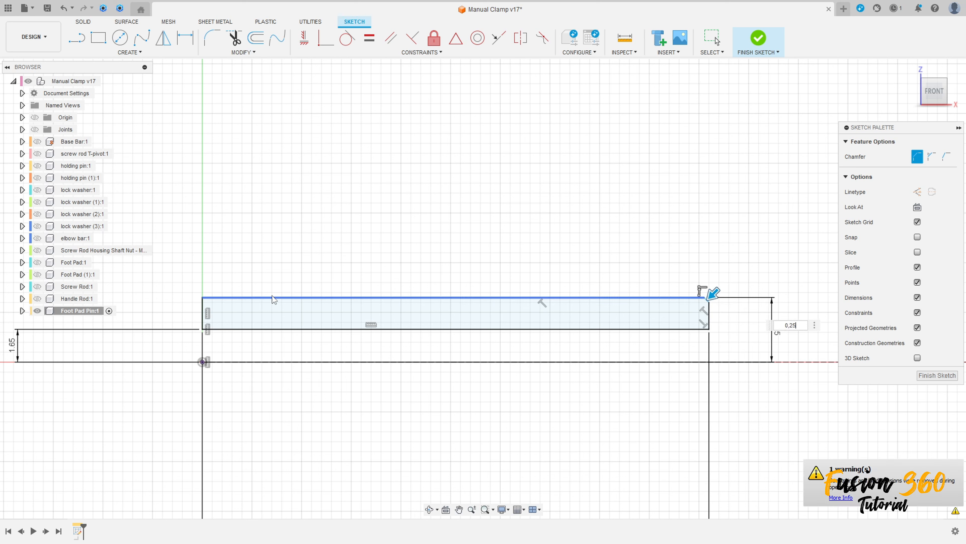
{"action": "left_click", "coordinate": [202, 299]}
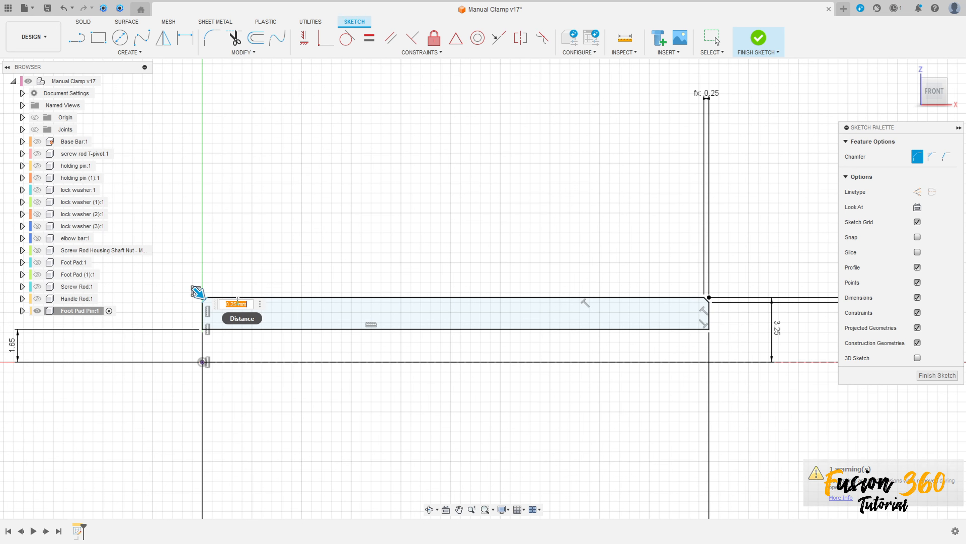
{"action": "key", "text": "Return"}
Finish the sketch and revolve the chamfered profile 360 degrees around the construction axis as a new body
{"action": "scroll", "coordinate": [422, 344], "scroll_direction": "down", "scroll_amount": 4}
{"action": "middle_click_drag", "start_coordinate": [457, 318], "coordinate": [513, 334]}
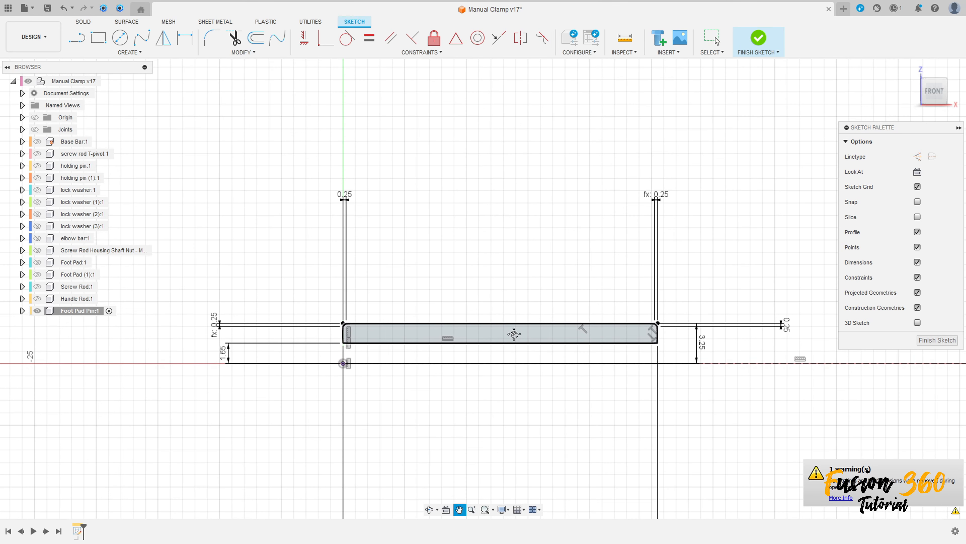
{"action": "left_click", "coordinate": [758, 40]}
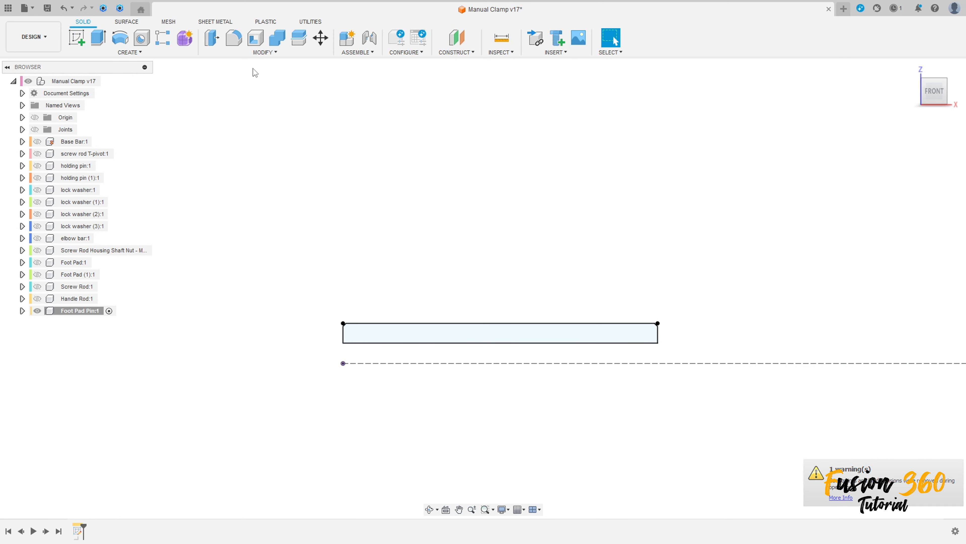
{"action": "left_click", "coordinate": [121, 40]}
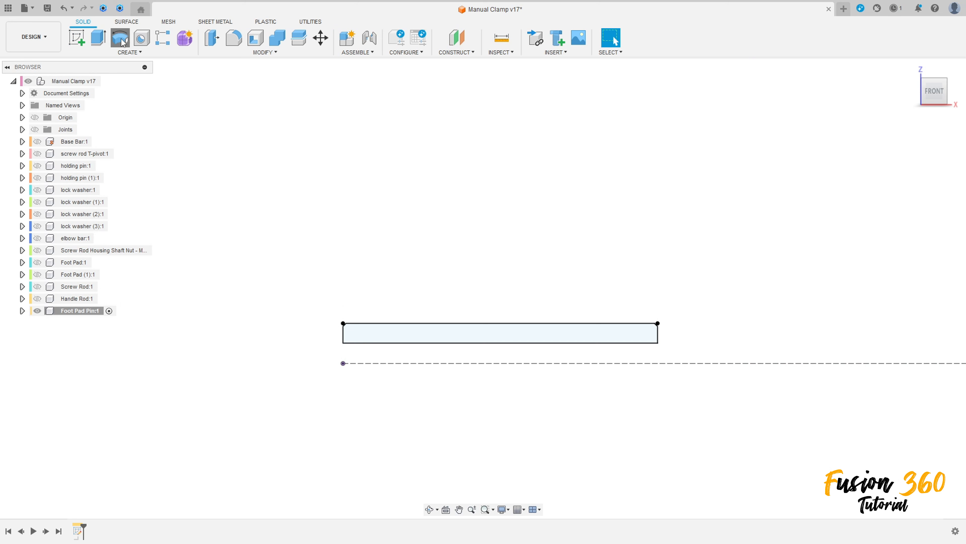
{"action": "left_click", "coordinate": [527, 364]}
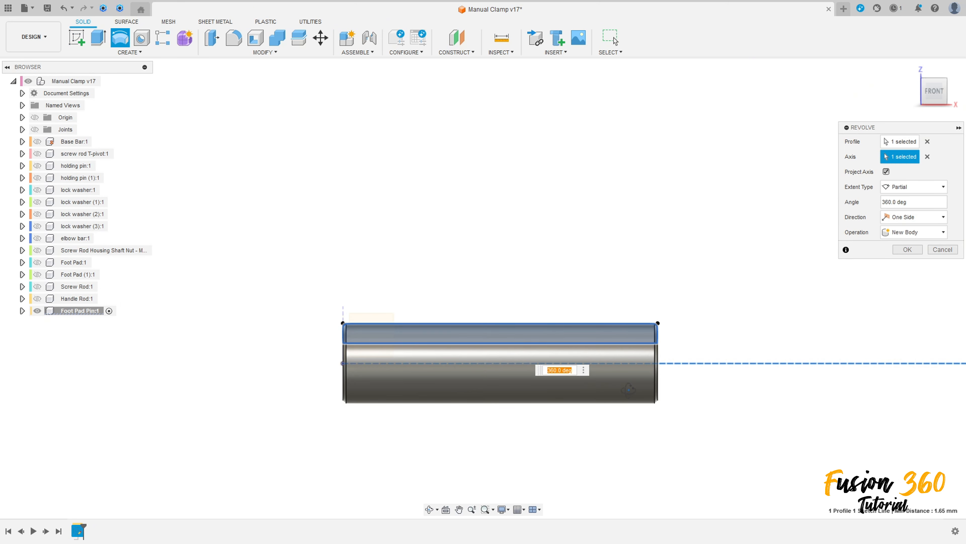
{"action": "middle_click_drag", "start_coordinate": [629, 389], "coordinate": [504, 399], "text": "shift"}
{"action": "left_click", "coordinate": [907, 249]}
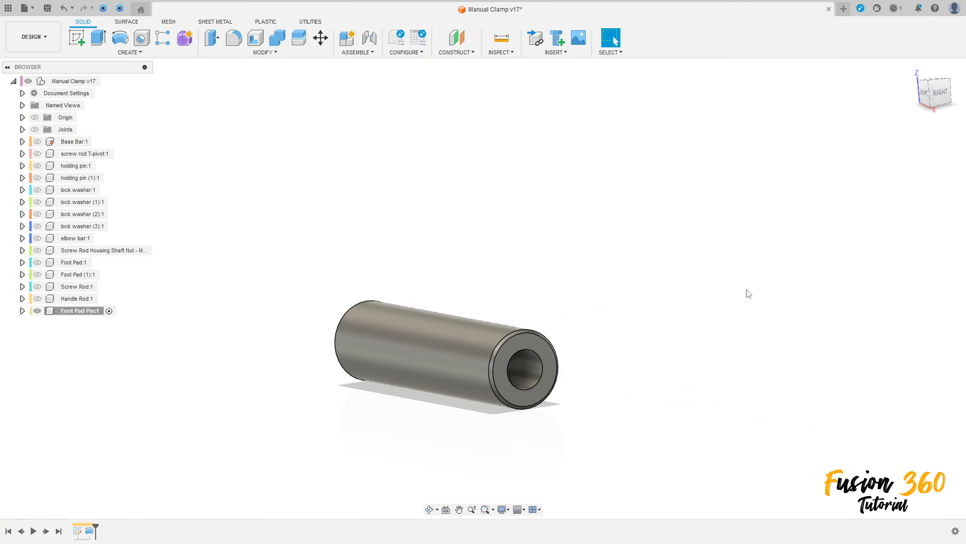
Add a modeled, full-length ISO Metric thread to the pin's inner bore with size 4.0 mm and designation M4x0.7
{"action": "middle_click_drag", "start_coordinate": [747, 291], "coordinate": [437, 314], "text": "shift"}
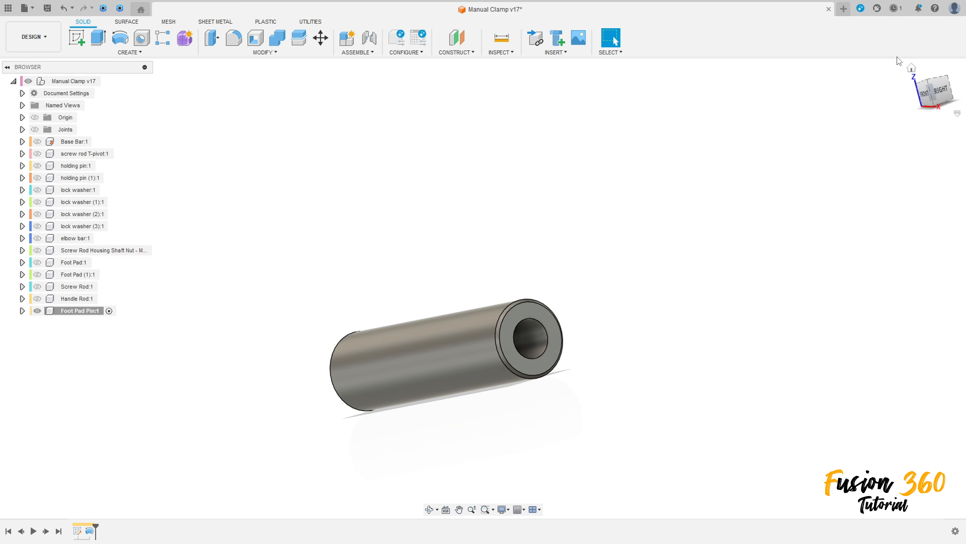
{"action": "left_click", "coordinate": [912, 69]}
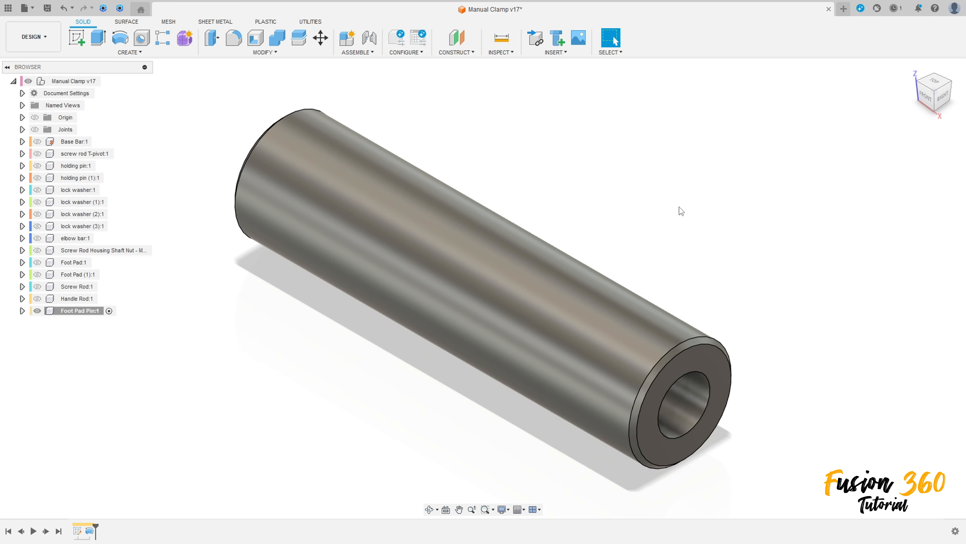
{"action": "left_click", "coordinate": [130, 52]}
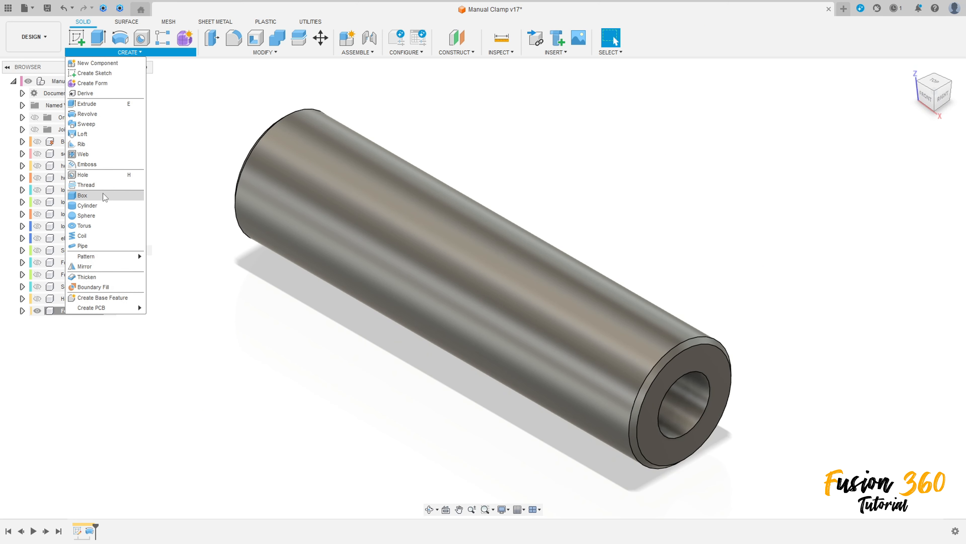
{"action": "left_click", "coordinate": [104, 185]}
{"action": "scroll", "coordinate": [494, 325], "scroll_direction": "down", "scroll_amount": 3}
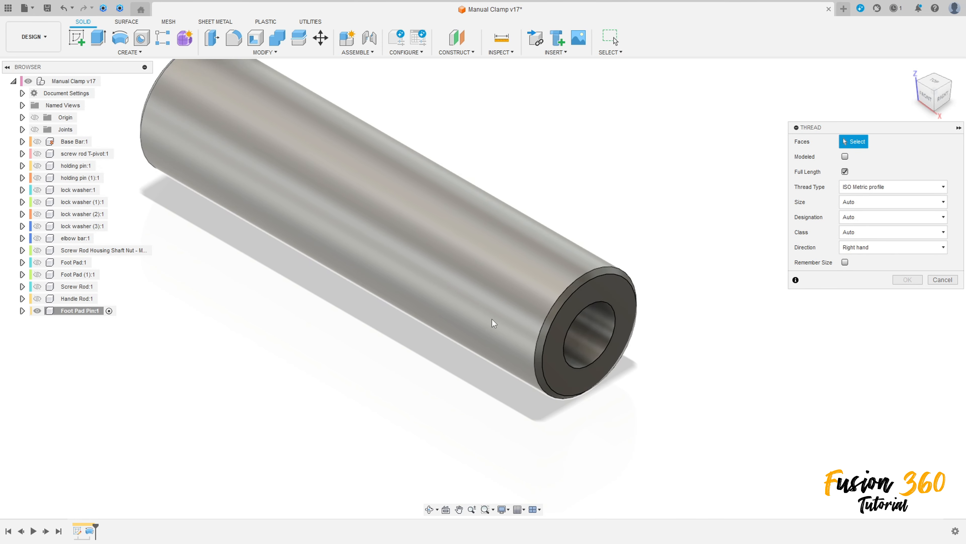
{"action": "middle_click_drag", "start_coordinate": [545, 337], "coordinate": [507, 324]}
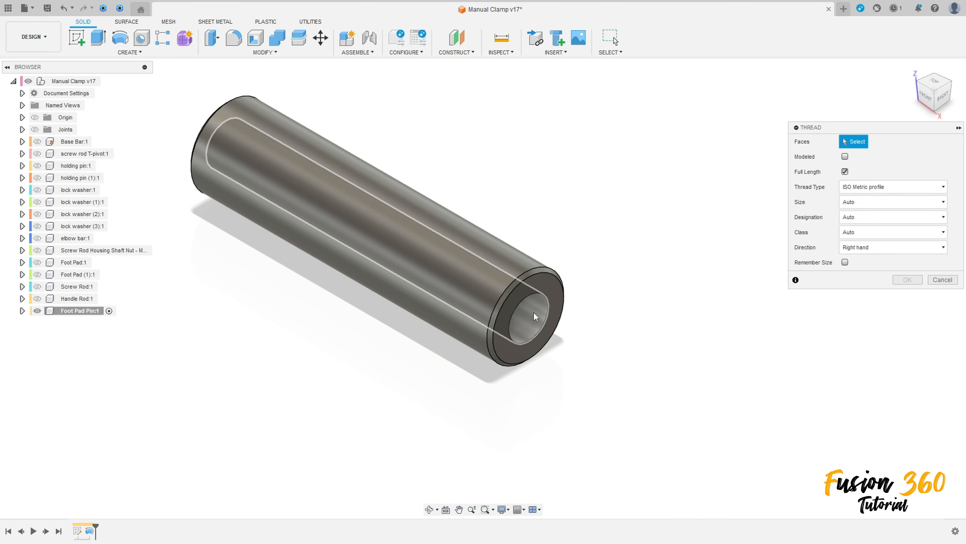
{"action": "left_click", "coordinate": [544, 319]}
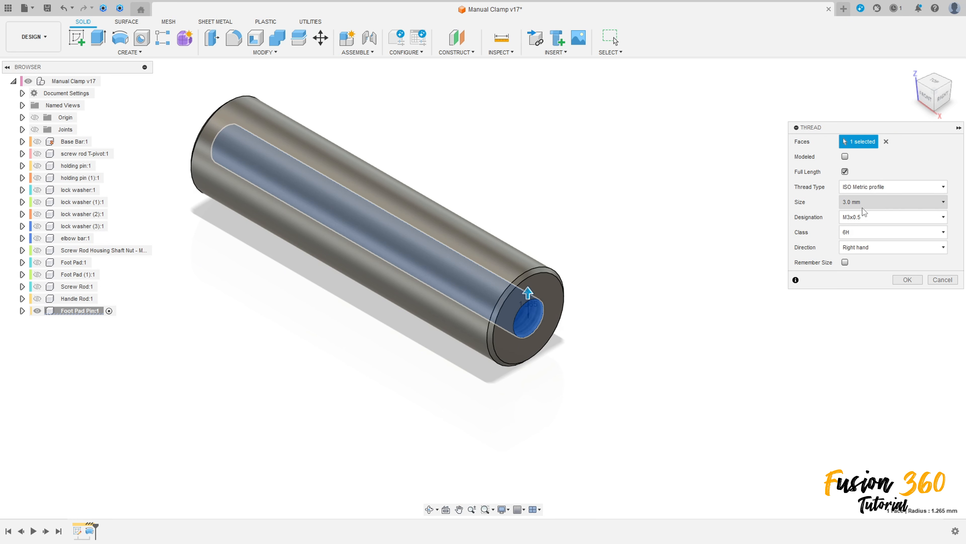
{"action": "left_click", "coordinate": [885, 217]}
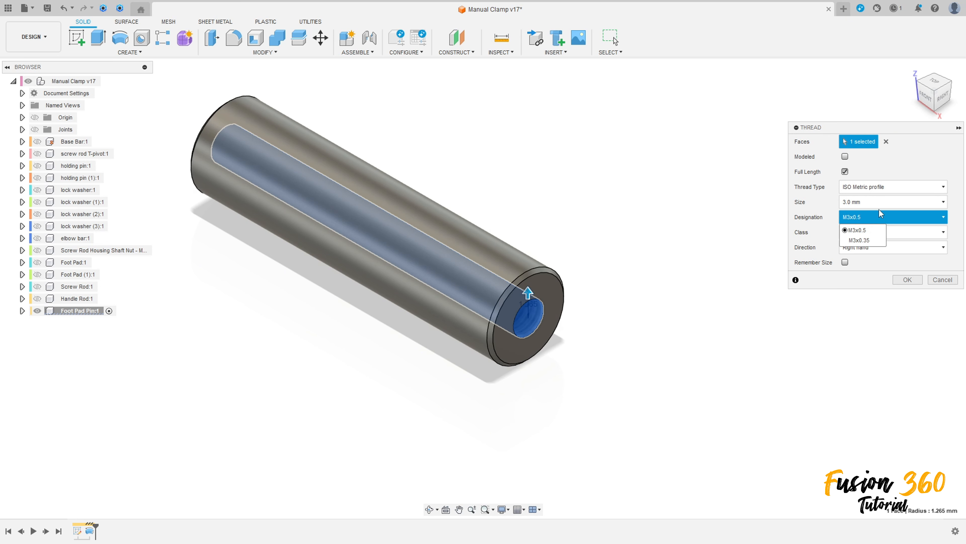
{"action": "left_click", "coordinate": [886, 202]}
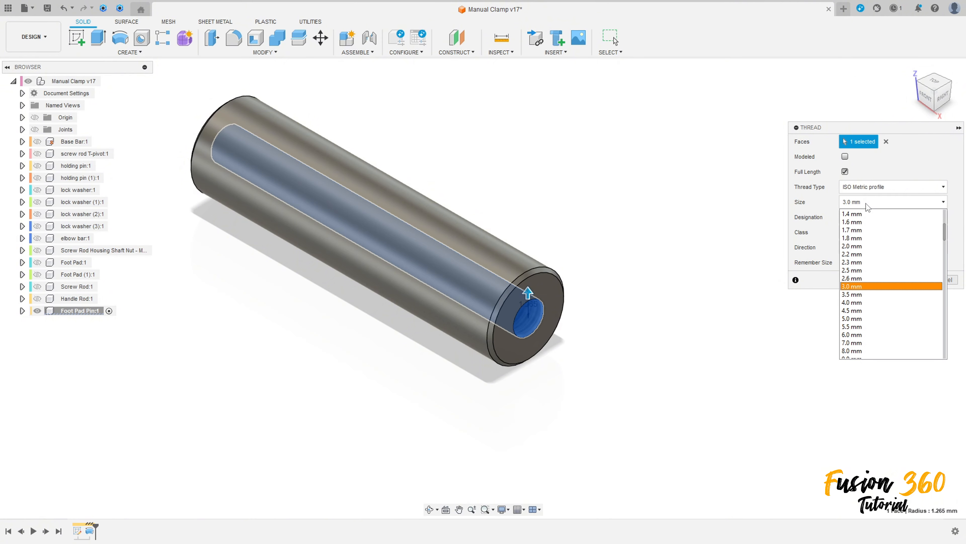
{"action": "left_click", "coordinate": [857, 303]}
{"action": "left_click", "coordinate": [874, 218]}
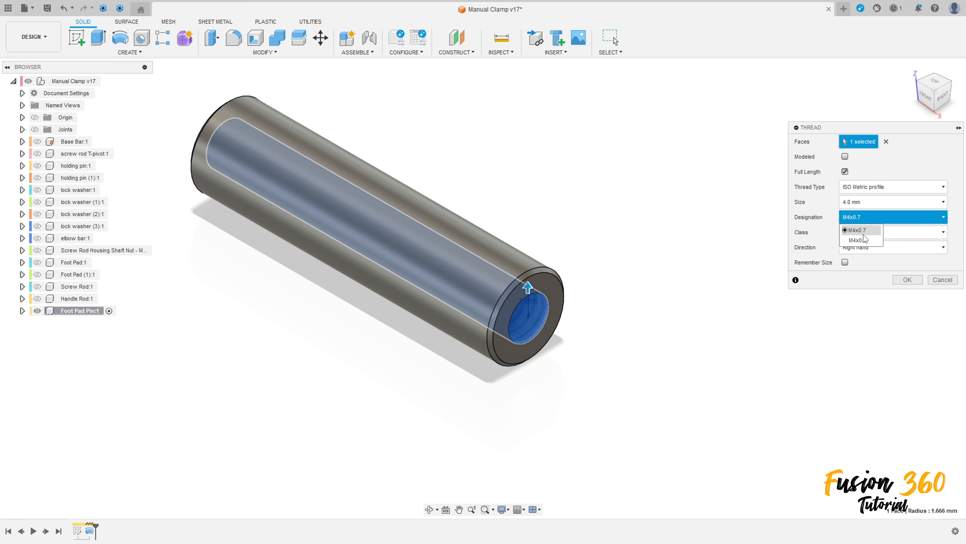
{"action": "left_click", "coordinate": [863, 231]}
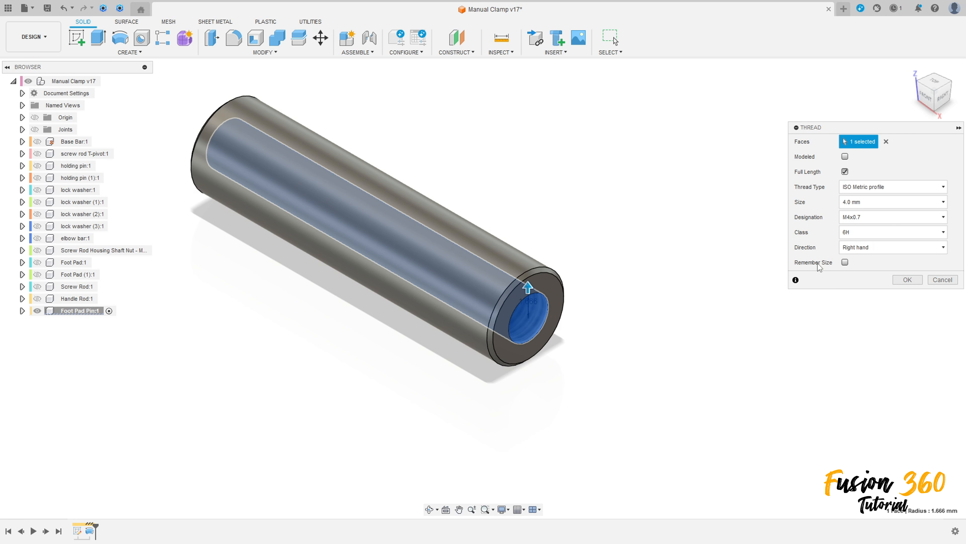
{"action": "left_click", "coordinate": [845, 156]}
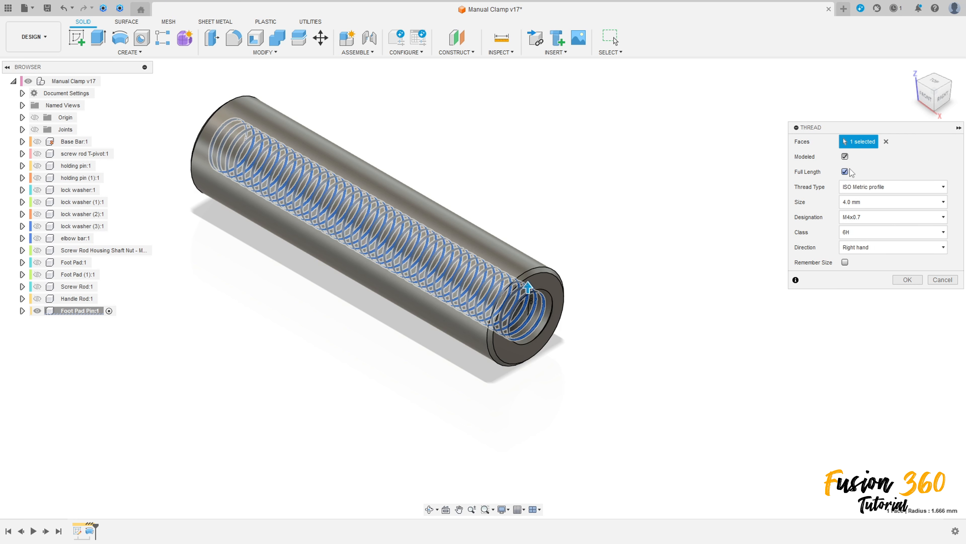
{"action": "left_click", "coordinate": [907, 279]}
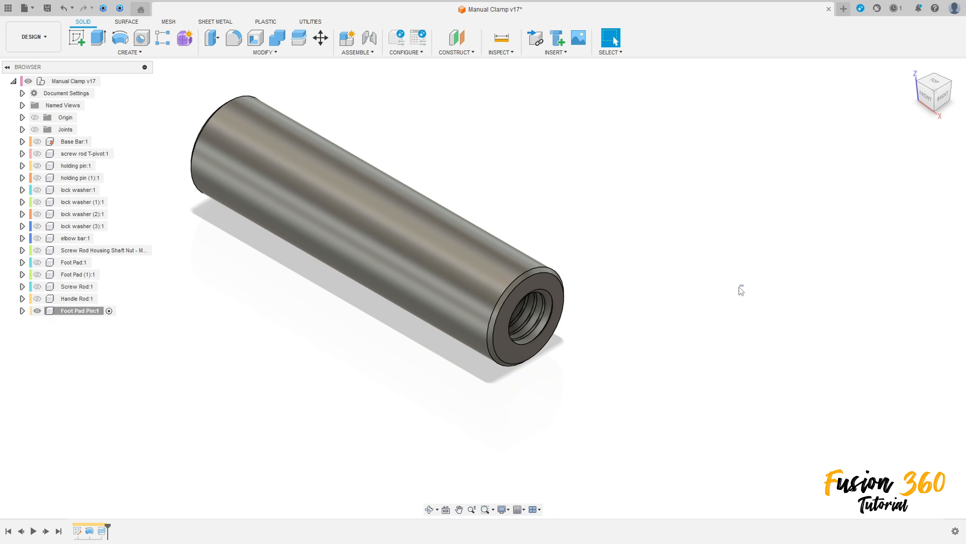
Create a section analysis of the pin on the XZ plane with the cut direction flipped, and inspect the internal thread
{"action": "middle_click_drag", "start_coordinate": [740, 287], "coordinate": [677, 278], "text": "shift"}
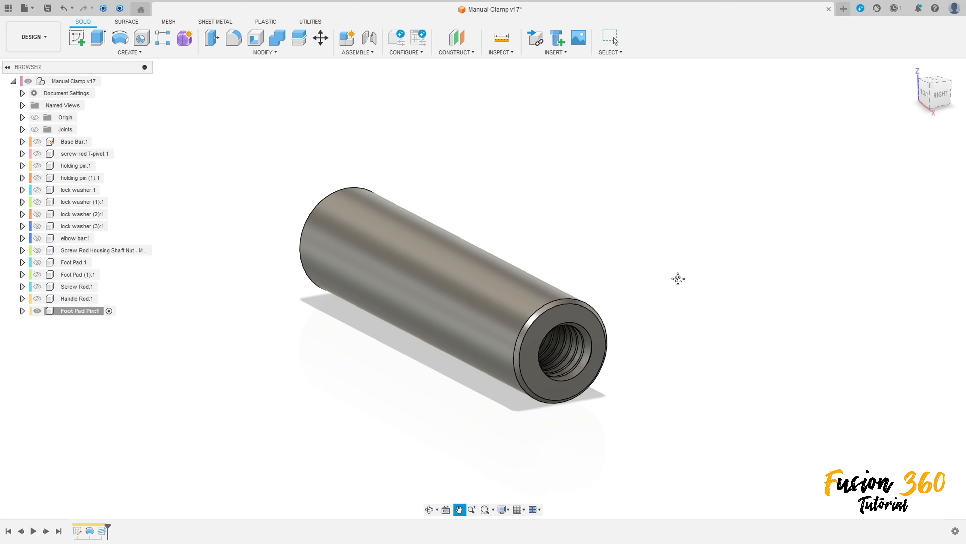
{"action": "left_click", "coordinate": [500, 52]}
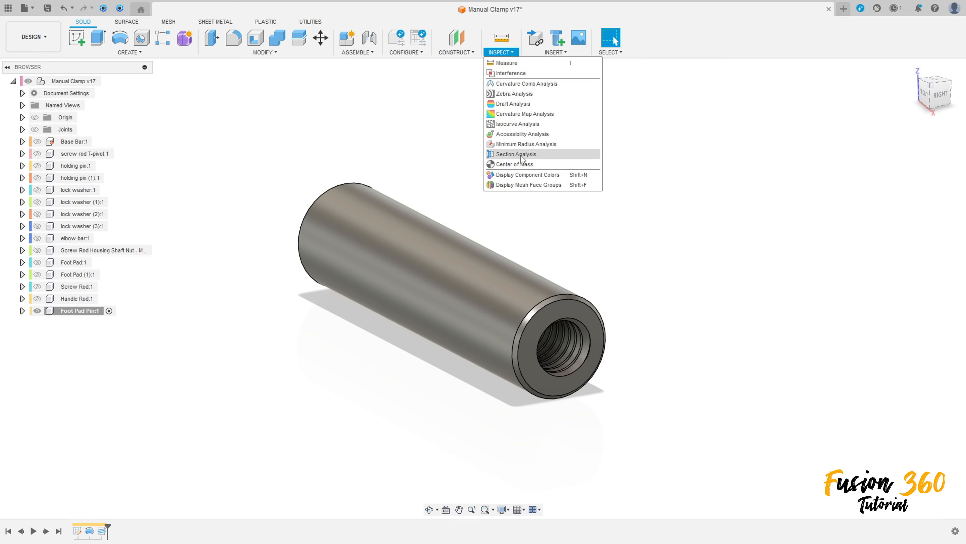
{"action": "left_click", "coordinate": [520, 154]}
{"action": "left_click", "coordinate": [356, 207]}
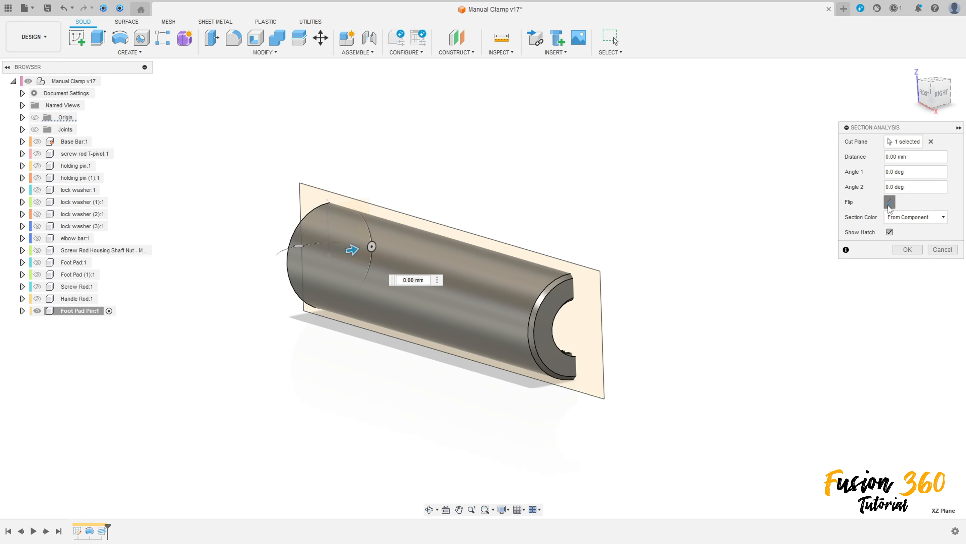
{"action": "left_click", "coordinate": [890, 203]}
{"action": "left_click", "coordinate": [908, 249]}
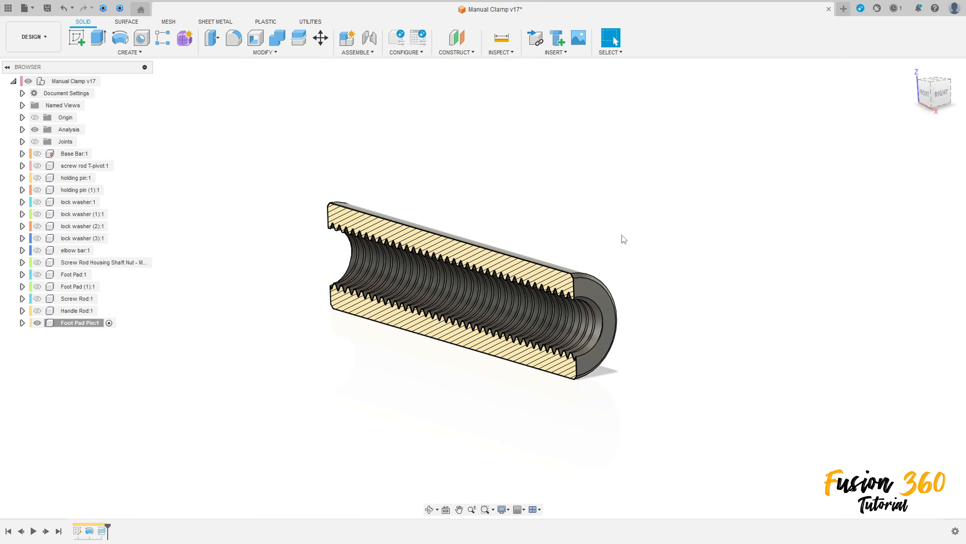
{"action": "middle_click_drag", "start_coordinate": [624, 240], "coordinate": [610, 238], "text": "shift"}
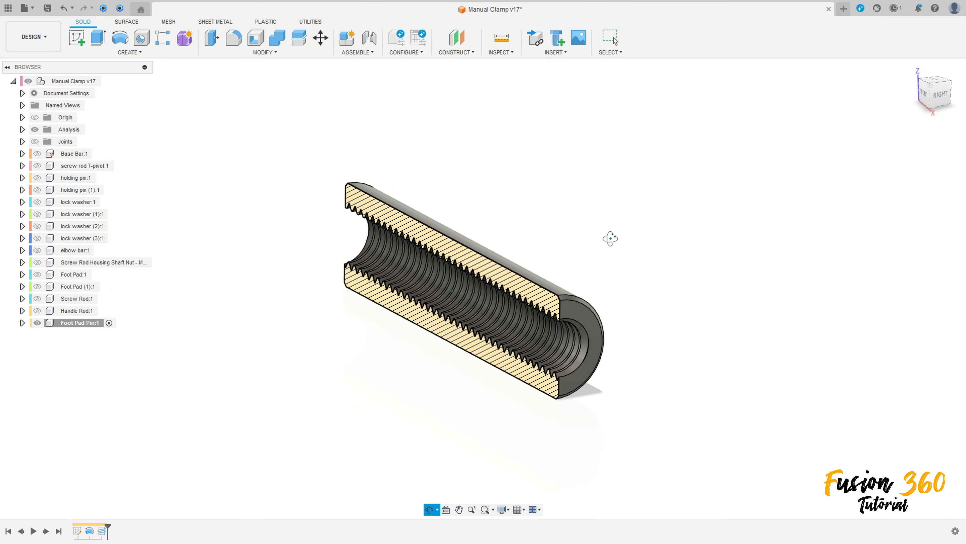
Hide the section analysis of the pin
{"action": "left_click", "coordinate": [22, 130]}
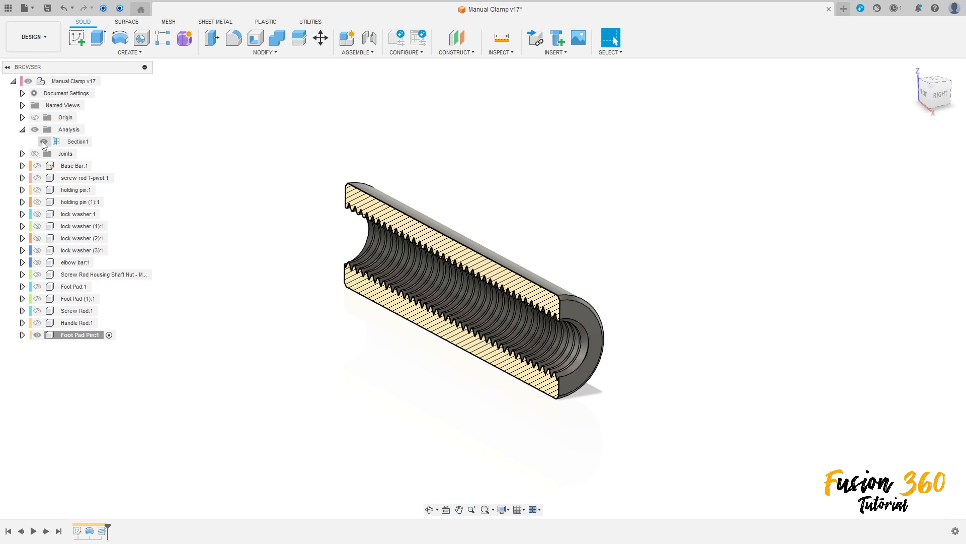
{"action": "left_click", "coordinate": [44, 141]}
{"action": "middle_click_drag", "start_coordinate": [403, 201], "coordinate": [500, 220]}
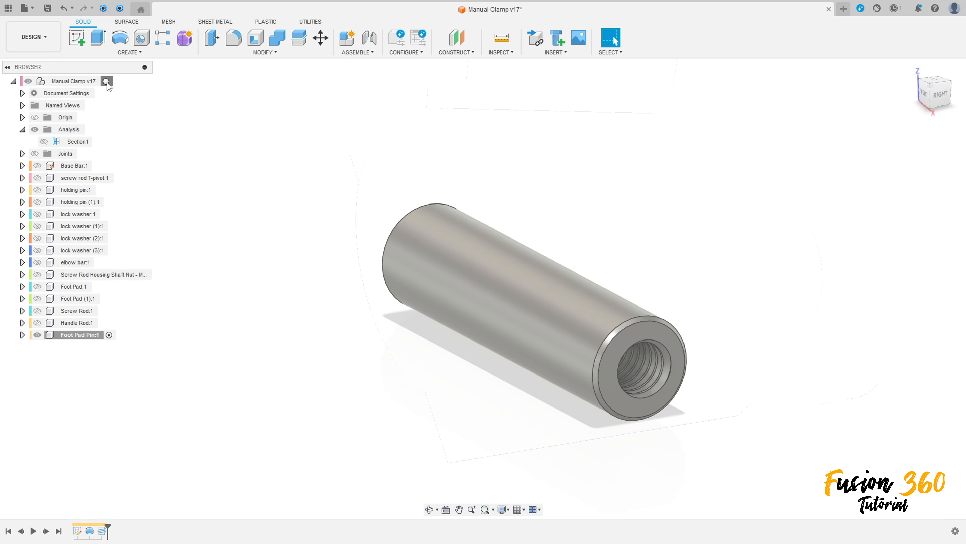
Activate the top-level Manual Clamp component and show all hidden components from Base Bar to Handle Rod
{"action": "left_click", "coordinate": [112, 81]}
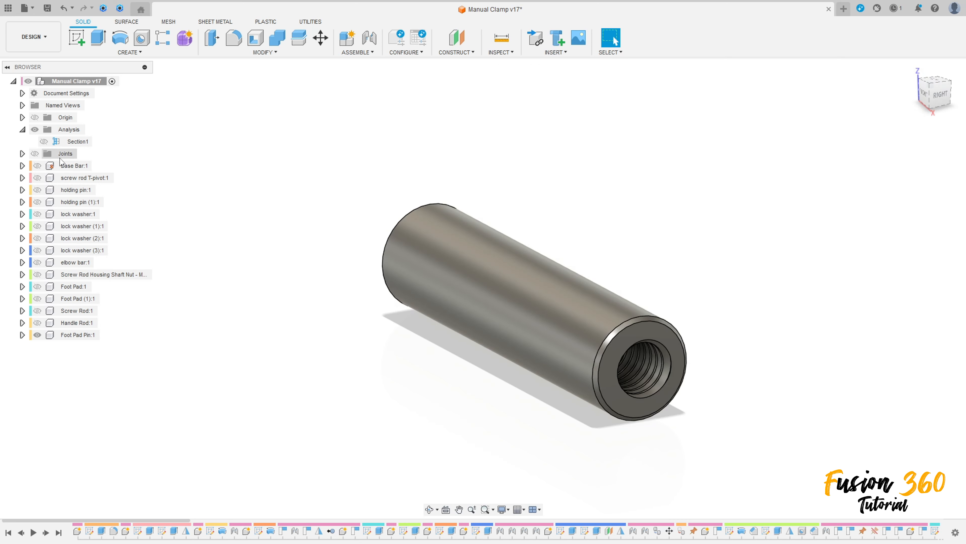
{"action": "left_click", "coordinate": [73, 166]}
{"action": "left_click", "coordinate": [77, 324], "text": "shift"}
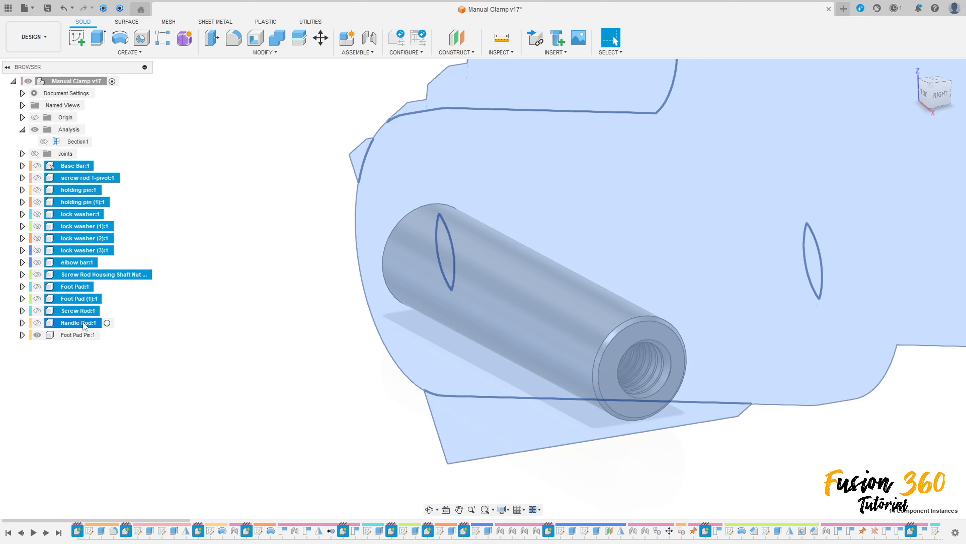
{"action": "key", "text": "v"}
{"action": "left_click", "coordinate": [195, 346]}
Move the Foot Pad Pin freely out of the clamp body to a clear spot near the foot pads
{"action": "middle_click_drag", "start_coordinate": [244, 358], "coordinate": [333, 352], "text": "shift"}
{"action": "left_click_drag", "start_coordinate": [334, 353], "coordinate": [135, 288]}
{"action": "scroll", "coordinate": [150, 320], "scroll_direction": "down", "scroll_amount": 3}
{"action": "middle_click_drag", "start_coordinate": [150, 320], "coordinate": [254, 323]}
{"action": "scroll", "coordinate": [303, 324], "scroll_direction": "up", "scroll_amount": 3}
{"action": "scroll", "coordinate": [316, 315], "scroll_direction": "up", "scroll_amount": 2}
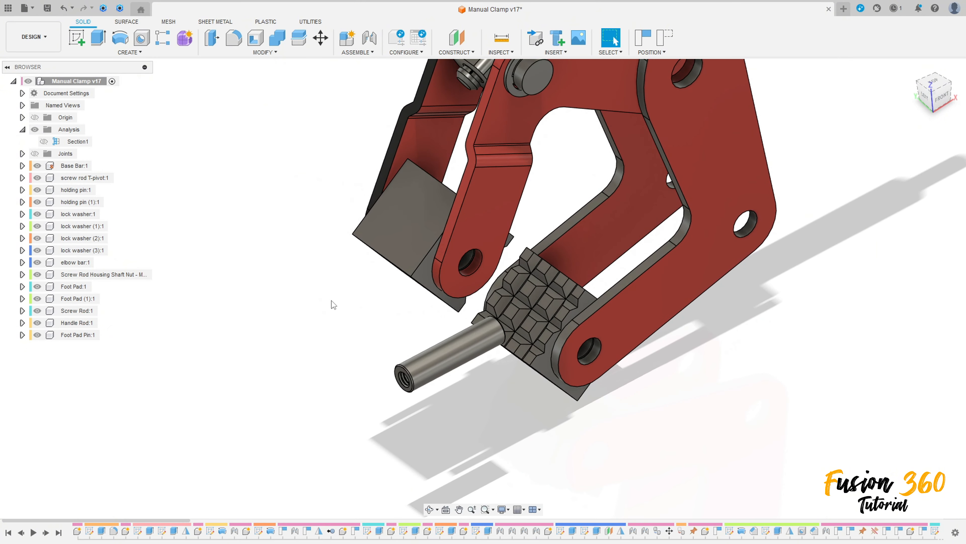
Create a rigid joint between the Foot Pad Pin's end and the elbow bar's foot pad hole, flipping the pin to run through the arm
{"action": "left_click", "coordinate": [375, 53]}
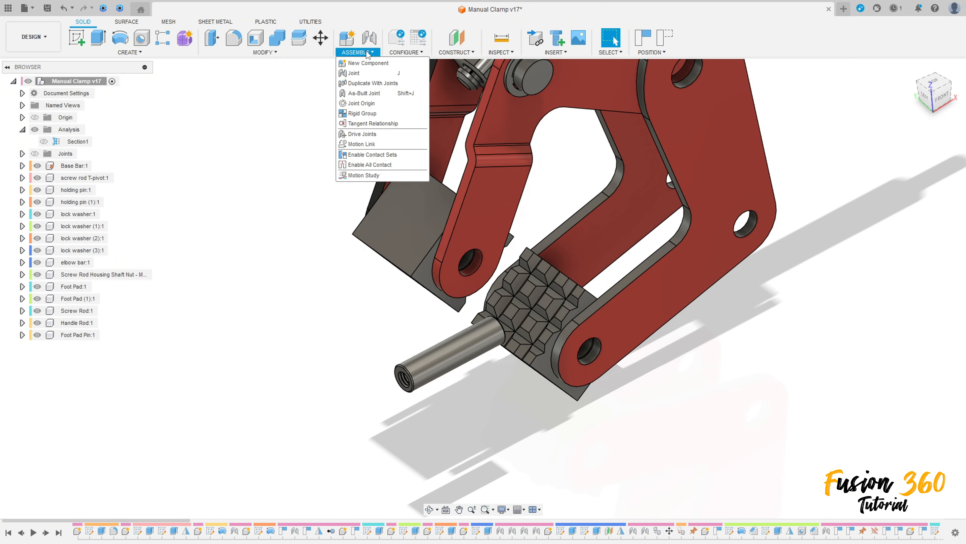
{"action": "left_click", "coordinate": [365, 78]}
{"action": "scroll", "coordinate": [398, 364], "scroll_direction": "up", "scroll_amount": 5}
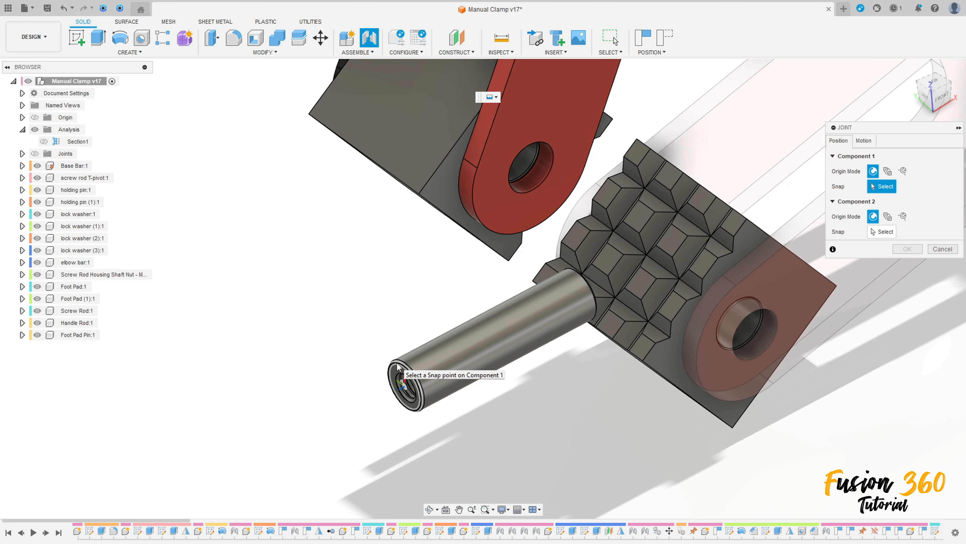
{"action": "left_click", "coordinate": [398, 367]}
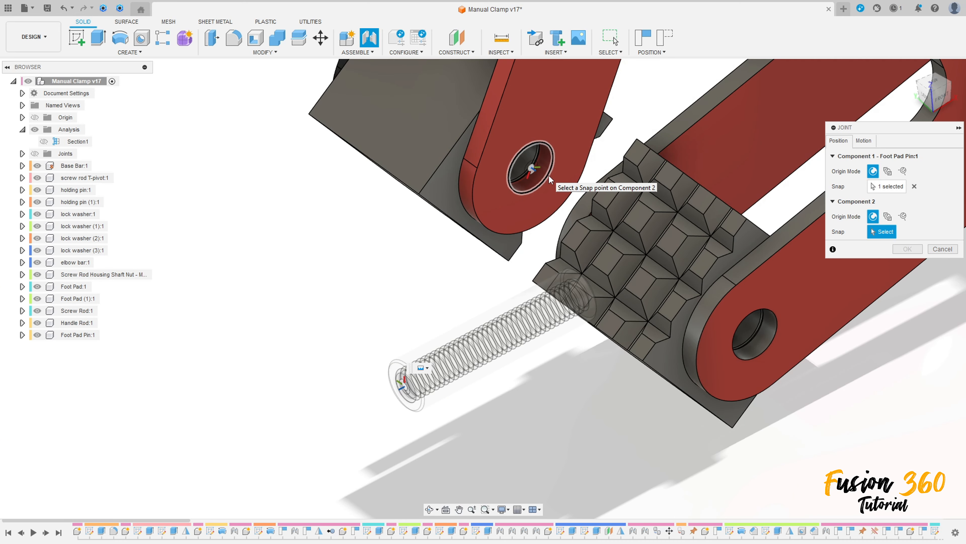
{"action": "left_click", "coordinate": [549, 179]}
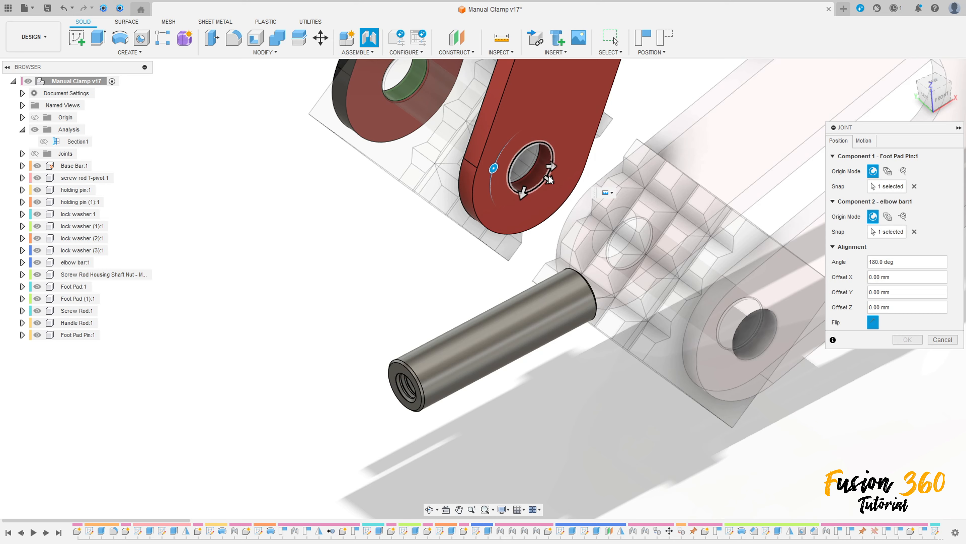
{"action": "left_click", "coordinate": [876, 325]}
{"action": "middle_click_drag", "start_coordinate": [418, 315], "coordinate": [473, 312], "text": "shift"}
{"action": "left_click", "coordinate": [866, 145]}
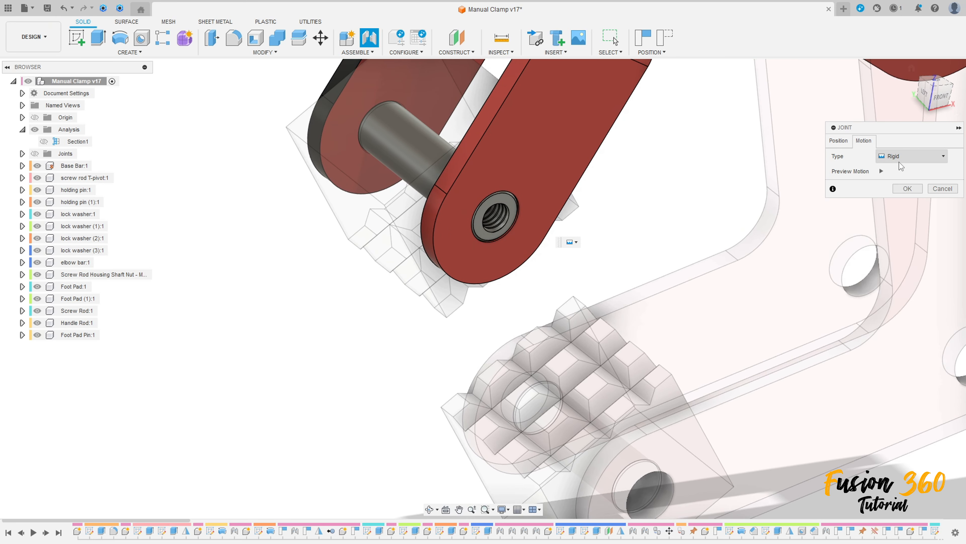
{"action": "left_click", "coordinate": [838, 141]}
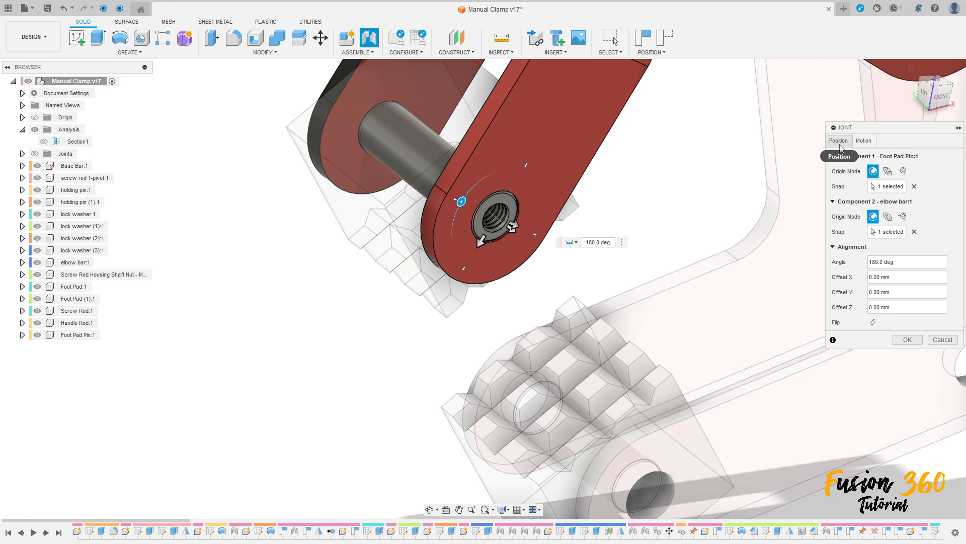
{"action": "left_click", "coordinate": [908, 339]}
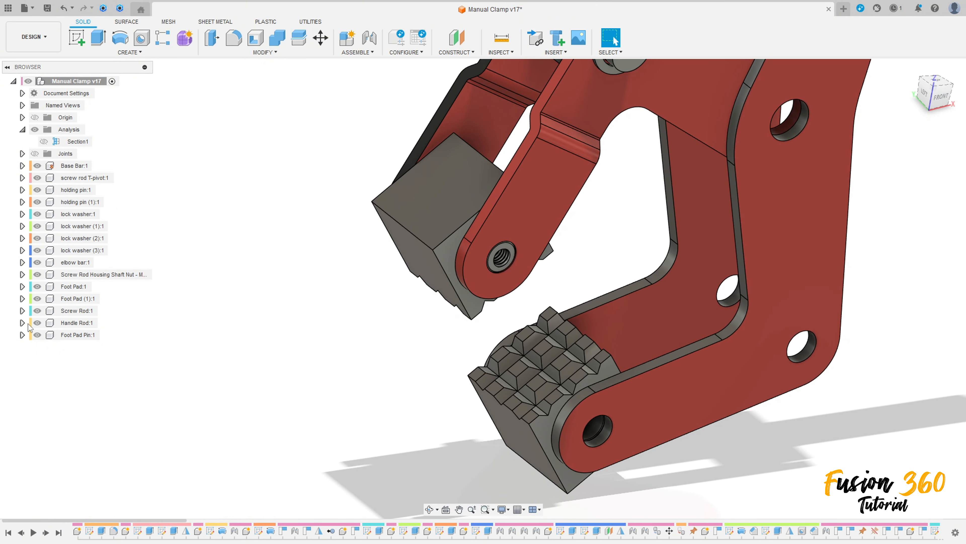
Paste the Foot Pad Pin as a new independent component and move the copy 43 mm in X, clear of the clamp
{"action": "left_click", "coordinate": [70, 335]}
{"action": "right_click", "coordinate": [75, 335]}
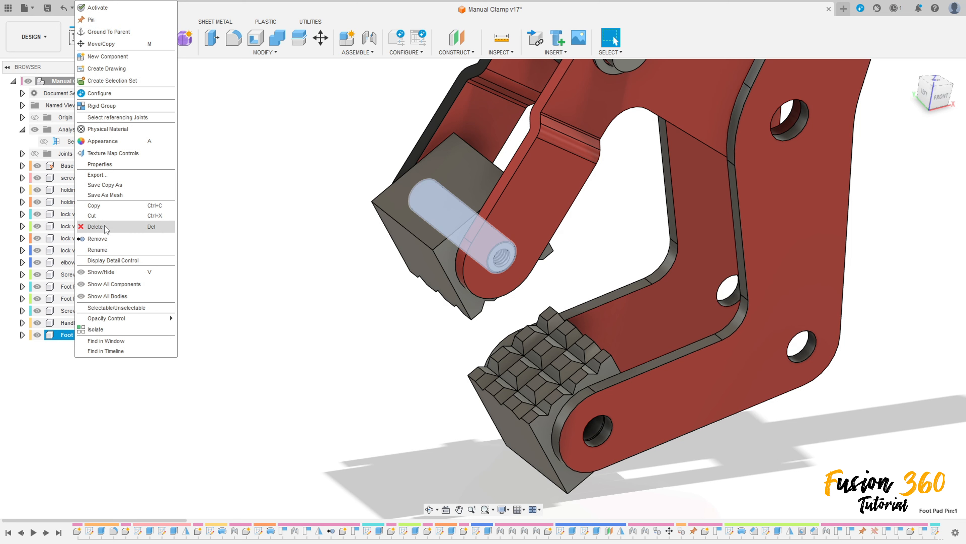
{"action": "left_click", "coordinate": [115, 207]}
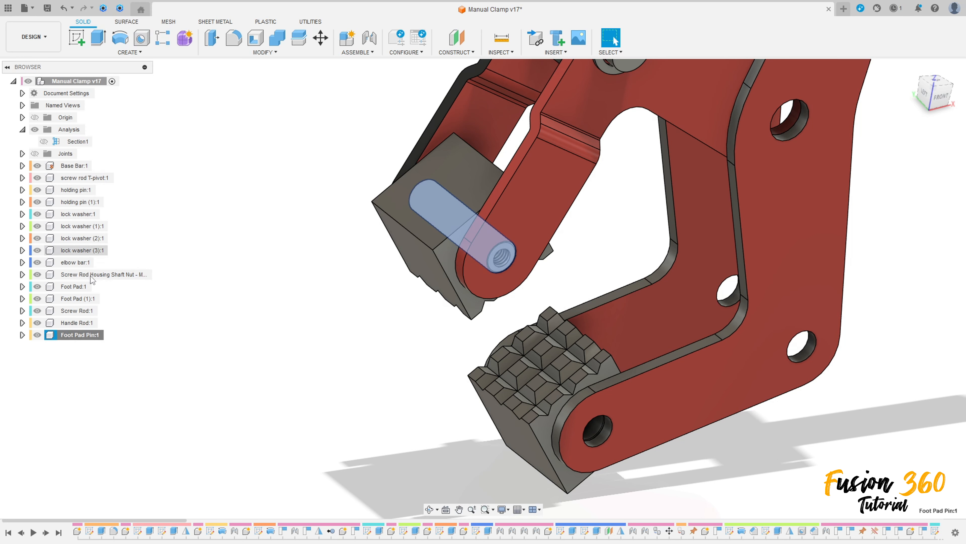
{"action": "right_click", "coordinate": [74, 82]}
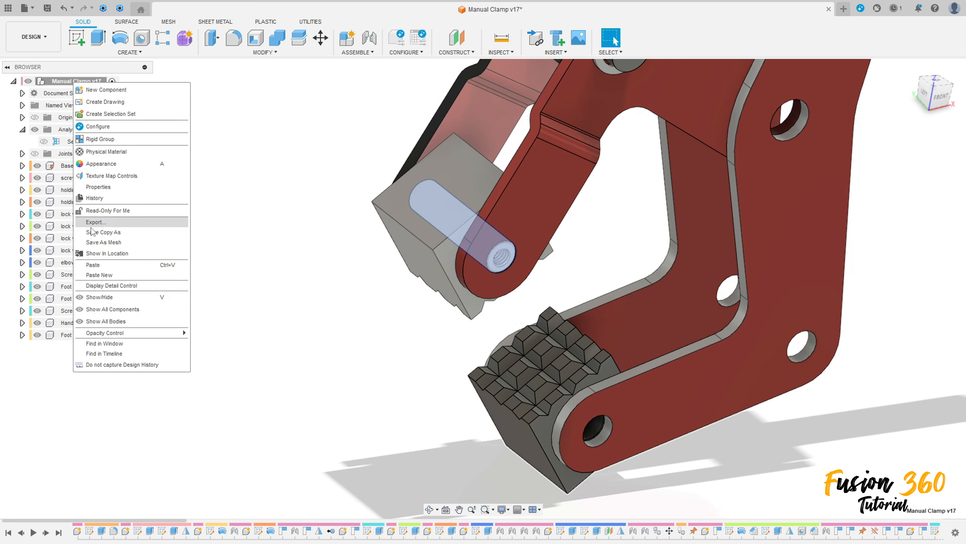
{"action": "left_click", "coordinate": [101, 275]}
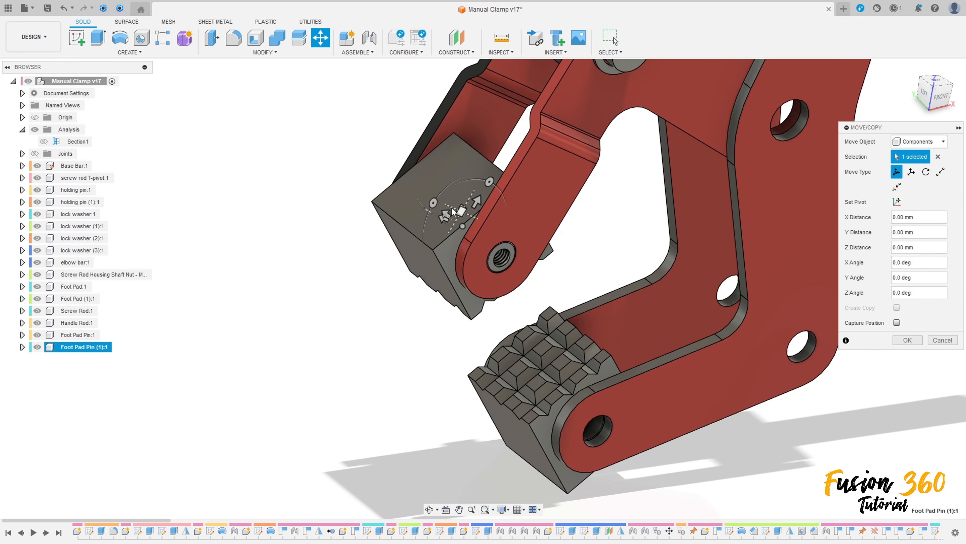
{"action": "left_click_drag", "start_coordinate": [444, 215], "coordinate": [299, 127]}
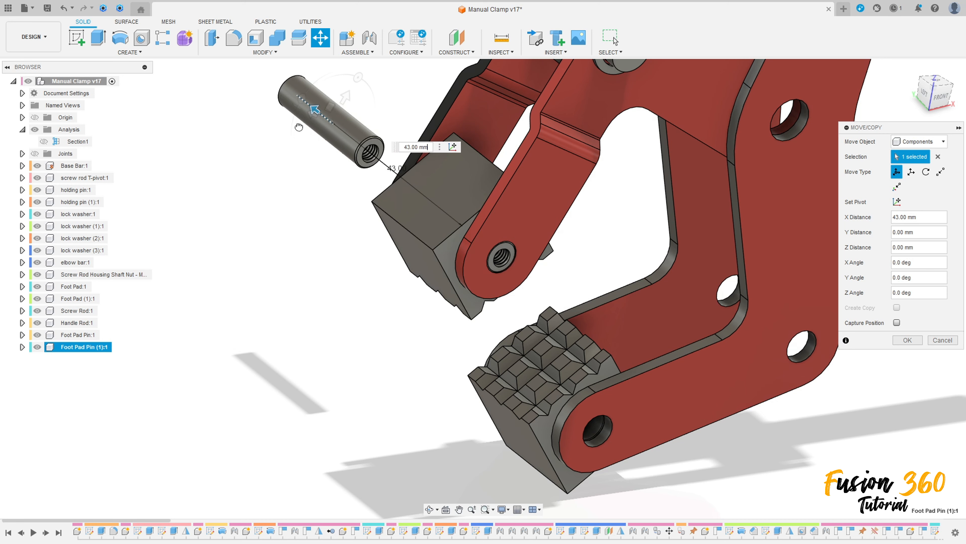
{"action": "left_click", "coordinate": [907, 339]}
{"action": "scroll", "coordinate": [493, 378], "scroll_direction": "down", "scroll_amount": 3}
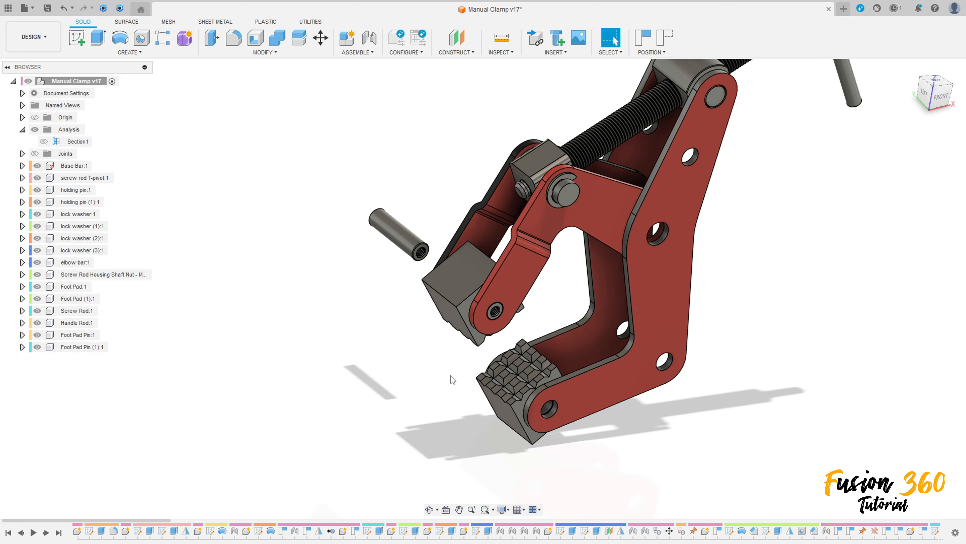
Set up a joint from the copied Foot Pad Pin's threaded end to the outer foot pad hole of the Base Bar
{"action": "middle_click_drag", "start_coordinate": [456, 381], "coordinate": [427, 430]}
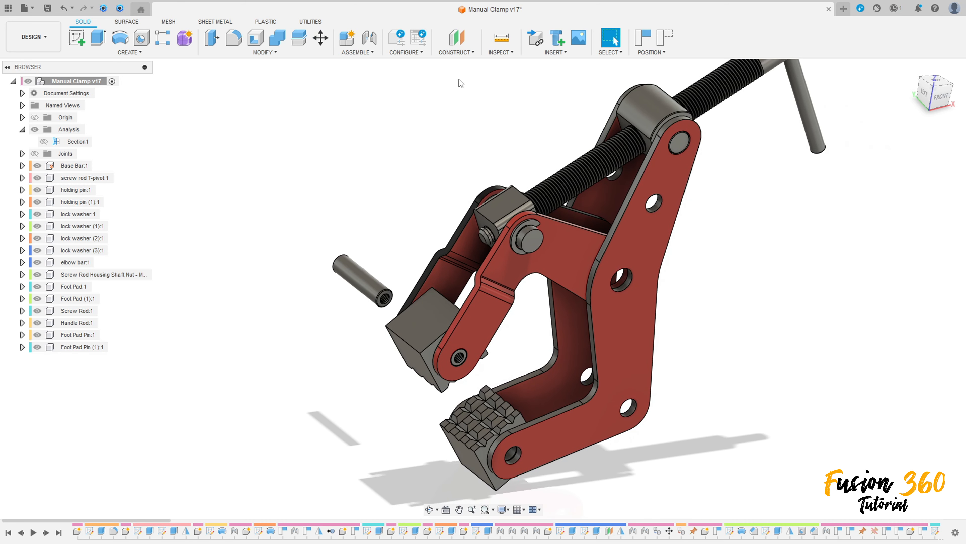
{"action": "left_click", "coordinate": [357, 52]}
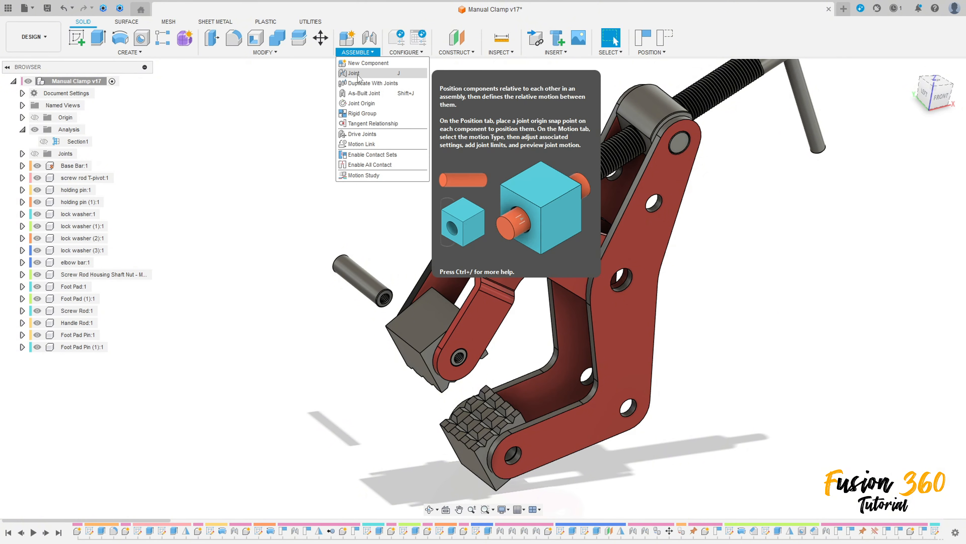
{"action": "left_click", "coordinate": [356, 78]}
{"action": "scroll", "coordinate": [388, 299], "scroll_direction": "up", "scroll_amount": 4}
{"action": "scroll", "coordinate": [386, 298], "scroll_direction": "up", "scroll_amount": 2}
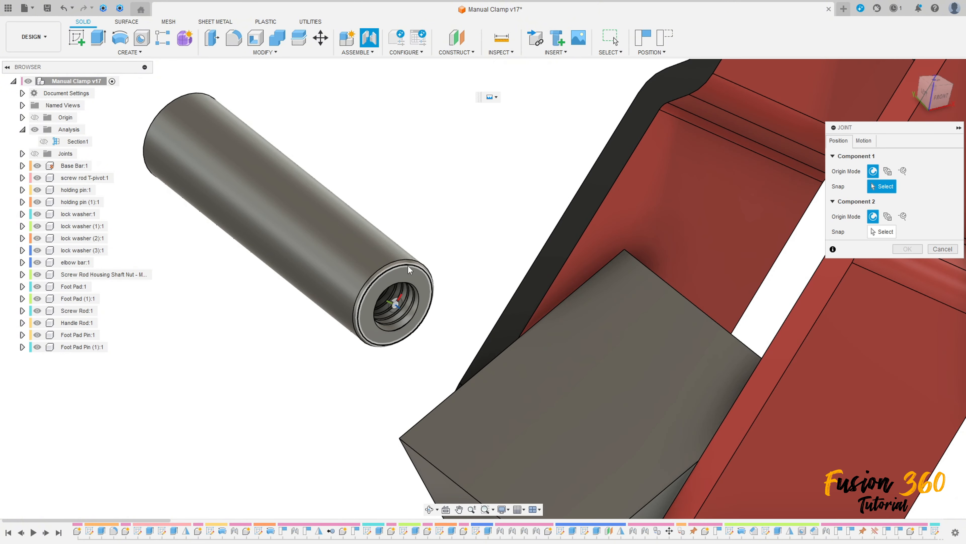
{"action": "left_click", "coordinate": [387, 301]}
{"action": "scroll", "coordinate": [448, 318], "scroll_direction": "down", "scroll_amount": 2}
{"action": "scroll", "coordinate": [480, 344], "scroll_direction": "down", "scroll_amount": 3}
{"action": "middle_click_drag", "start_coordinate": [555, 435], "coordinate": [494, 254]}
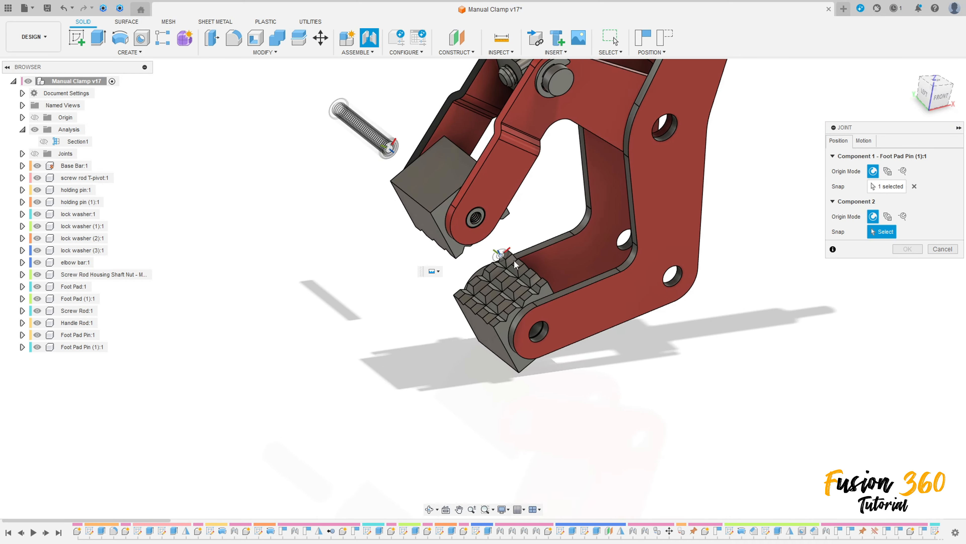
{"action": "scroll", "coordinate": [556, 312], "scroll_direction": "up", "scroll_amount": 6}
{"action": "left_click", "coordinate": [511, 338]}
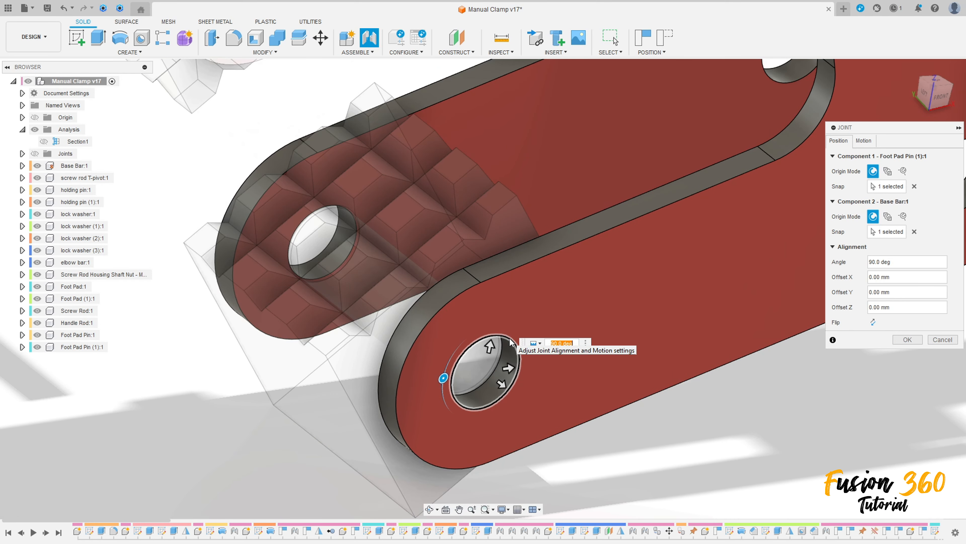
Check the pin's seating between the Base Bar arms and complete the joint with Rigid motion
{"action": "middle_click_drag", "start_coordinate": [357, 323], "coordinate": [472, 332], "text": "shift"}
{"action": "middle_click_drag", "start_coordinate": [390, 307], "coordinate": [382, 309], "text": "shift"}
{"action": "scroll", "coordinate": [382, 310], "scroll_direction": "down", "scroll_amount": 5}
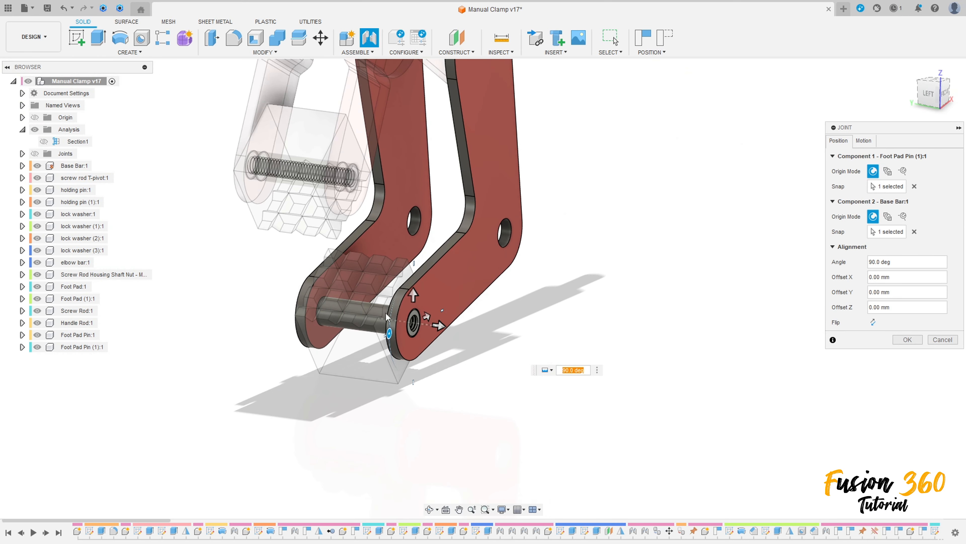
{"action": "middle_click_drag", "start_coordinate": [446, 321], "coordinate": [525, 343]}
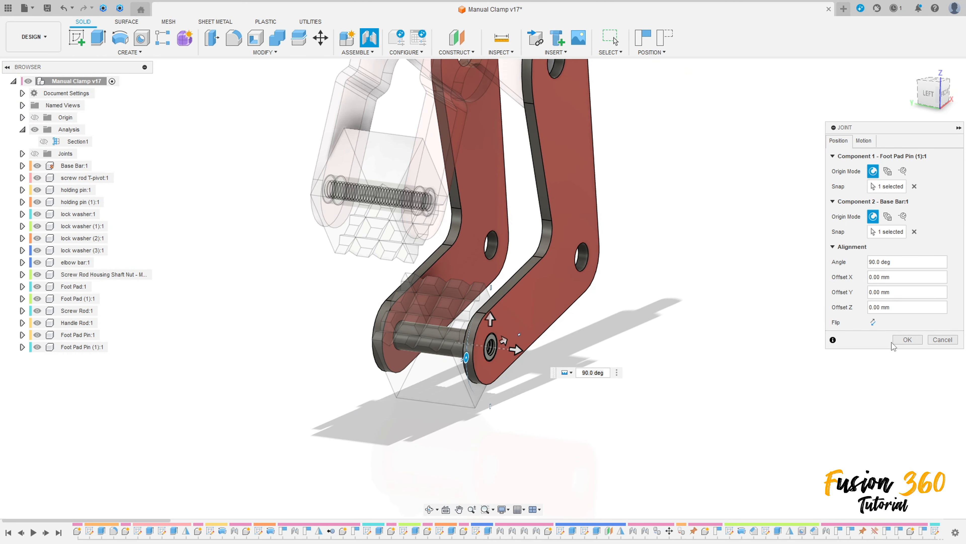
{"action": "left_click", "coordinate": [866, 145]}
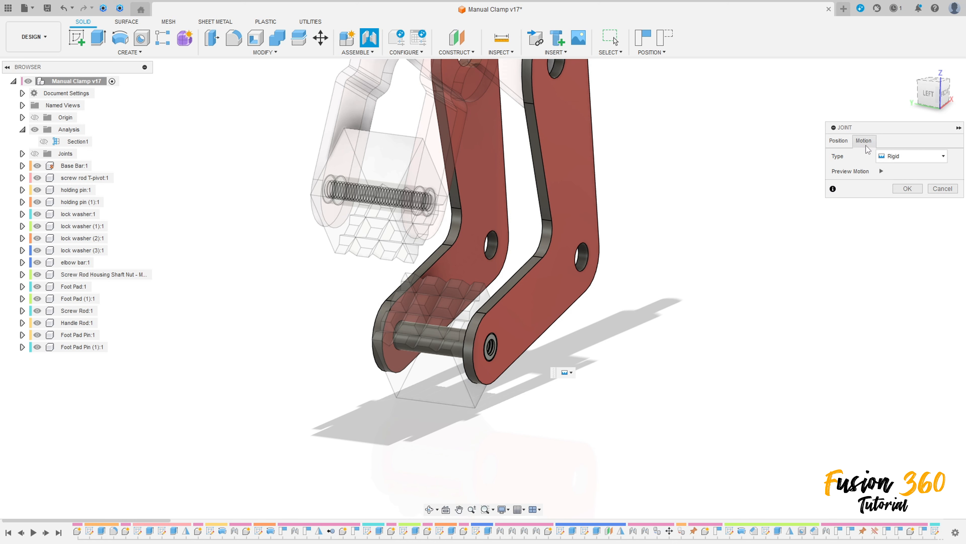
{"action": "left_click", "coordinate": [906, 191]}
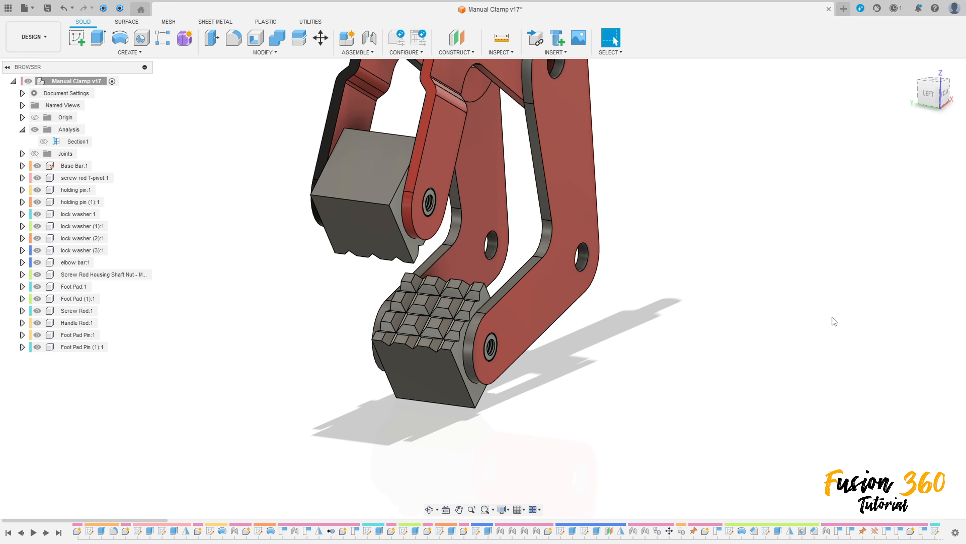
Examine the assembled clamp from the home view and test the motion of the elbow bar linkage
{"action": "scroll", "coordinate": [615, 320], "scroll_direction": "down", "scroll_amount": 5}
{"action": "middle_click_drag", "start_coordinate": [608, 227], "coordinate": [580, 231], "text": "shift"}
{"action": "scroll", "coordinate": [580, 231], "scroll_direction": "down", "scroll_amount": 3}
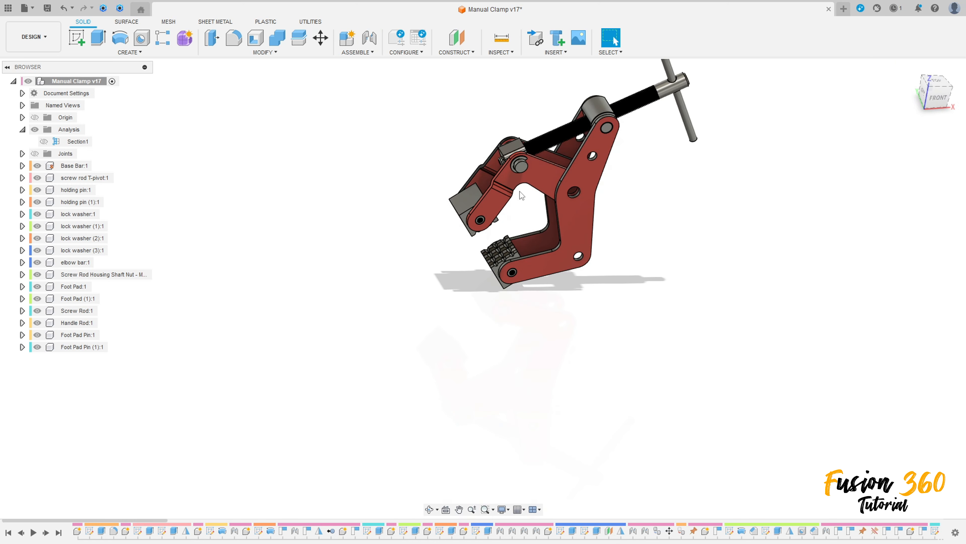
{"action": "mouse_move", "coordinate": [509, 189]}
{"action": "left_mouse_down"}
{"action": "mouse_move", "coordinate": [512, 210]}
{"action": "mouse_move", "coordinate": [508, 186]}
{"action": "left_mouse_up"}
{"action": "left_click", "coordinate": [911, 68]}
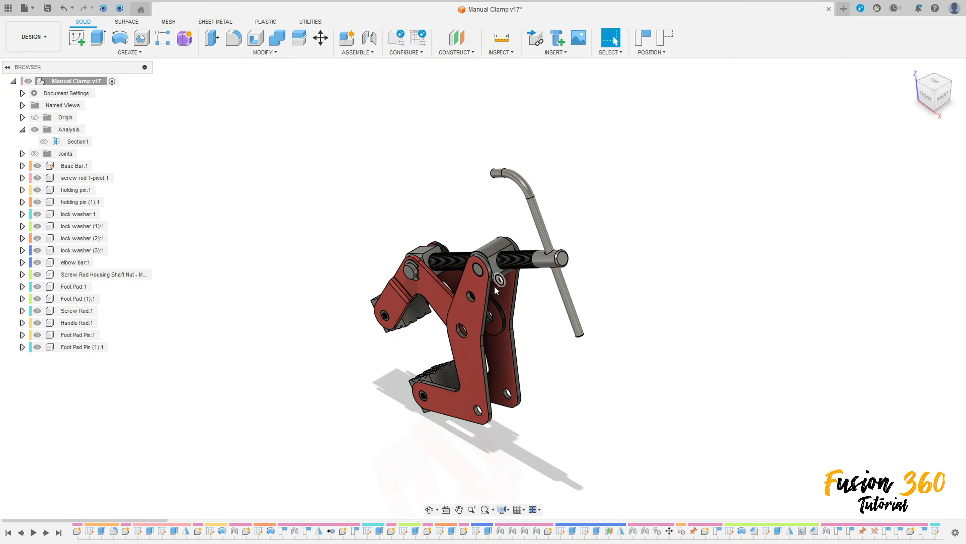
{"action": "left_click_drag", "start_coordinate": [428, 288], "coordinate": [412, 294]}
{"action": "mouse_move", "coordinate": [425, 277]}
{"action": "left_mouse_down"}
{"action": "mouse_move", "coordinate": [417, 294]}
{"action": "mouse_move", "coordinate": [420, 277]}
{"action": "left_mouse_up"}
{"action": "middle_click_drag", "start_coordinate": [458, 279], "coordinate": [483, 265], "text": "shift"}
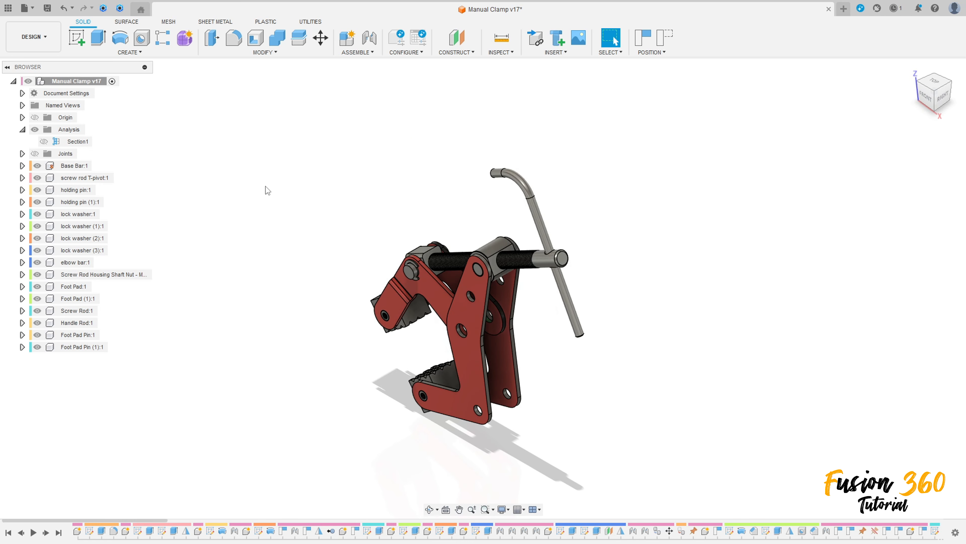
Hide all components from Base Bar to Foot Pad Pin (1)
{"action": "left_click", "coordinate": [75, 166]}
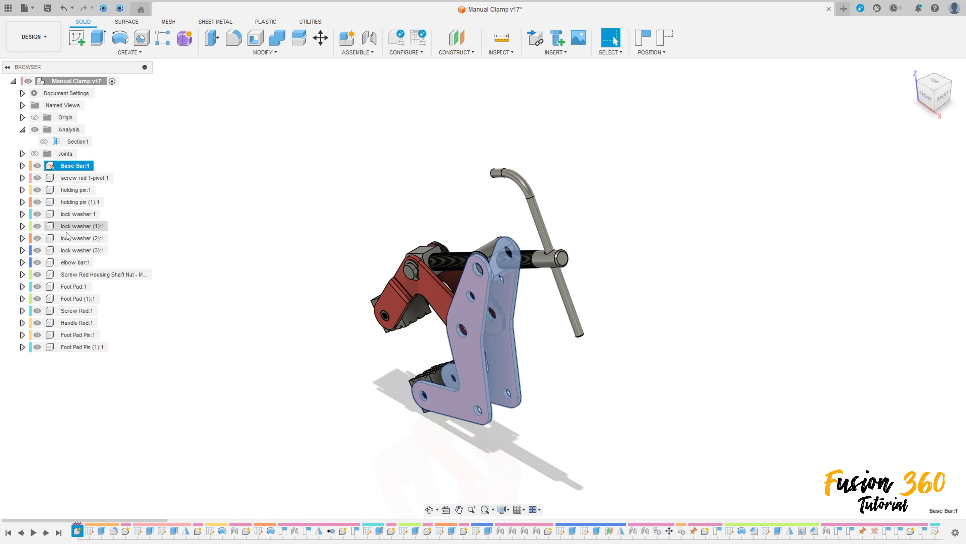
{"action": "left_click", "coordinate": [81, 346], "text": "shift"}
{"action": "key", "text": "v"}
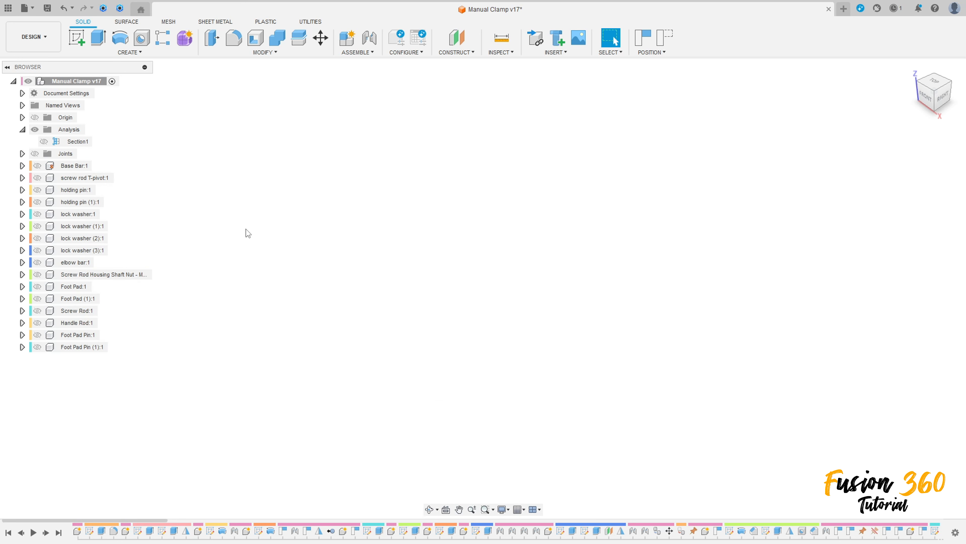
Create a new active internal component named Pin Shaft under Manual Clamp
{"action": "left_click", "coordinate": [350, 53]}
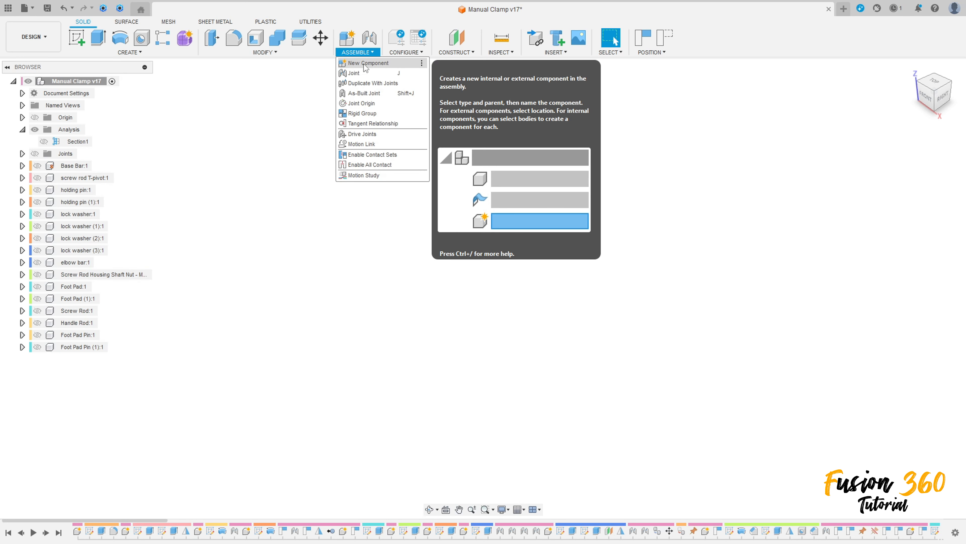
{"action": "left_click", "coordinate": [366, 64]}
{"action": "double_click", "coordinate": [862, 188]}
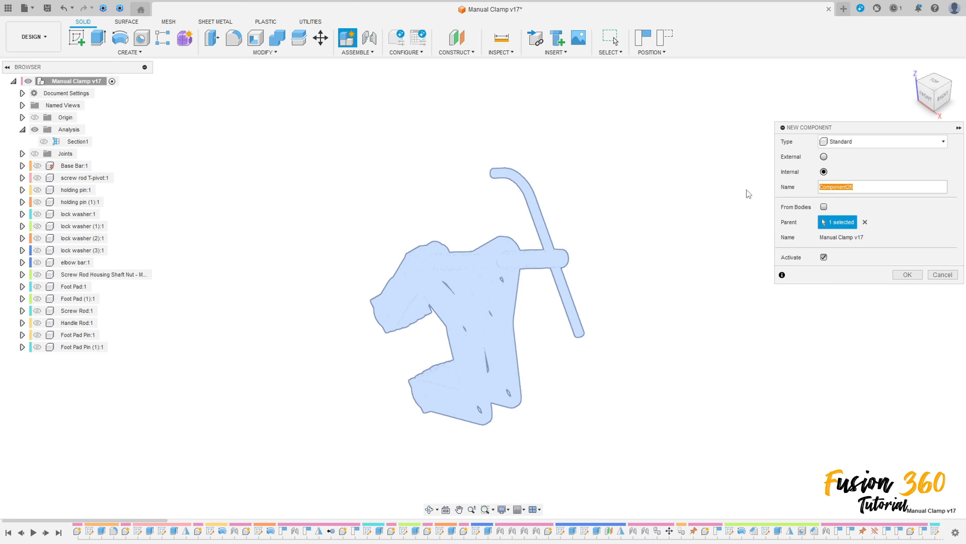
{"action": "left_click", "coordinate": [912, 277]}
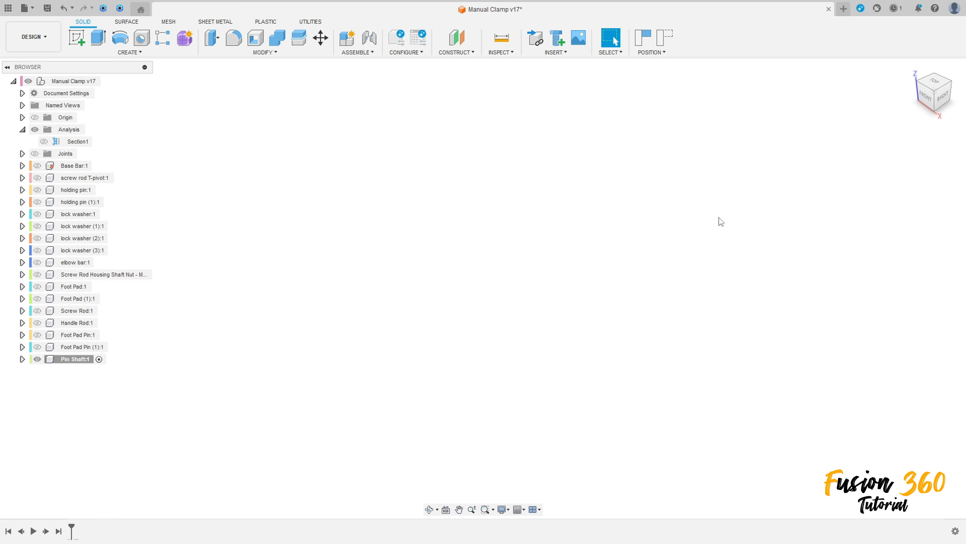
Start a sketch on the XZ plane of Pin Shaft, capturing the current component positions
{"action": "left_click", "coordinate": [76, 38]}
{"action": "left_click", "coordinate": [509, 275]}
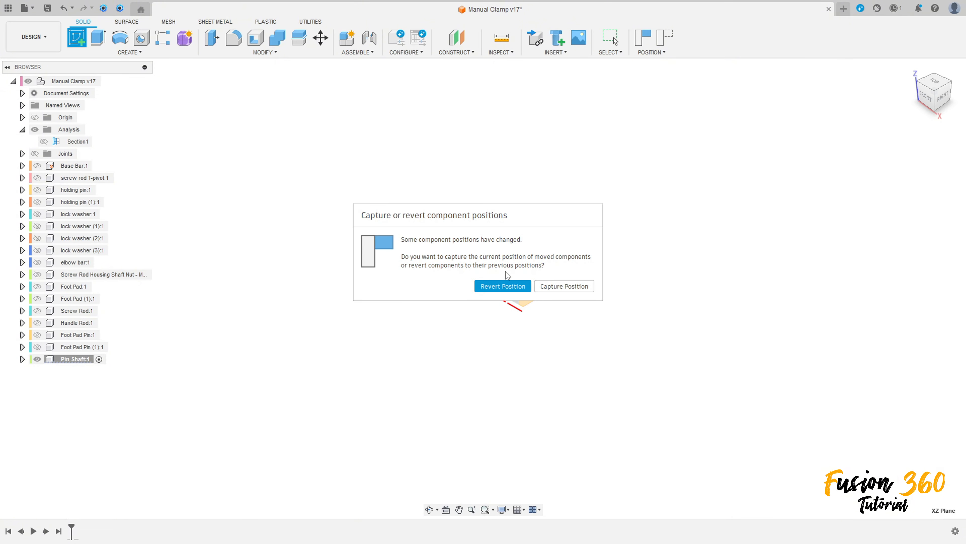
{"action": "left_click", "coordinate": [556, 285]}
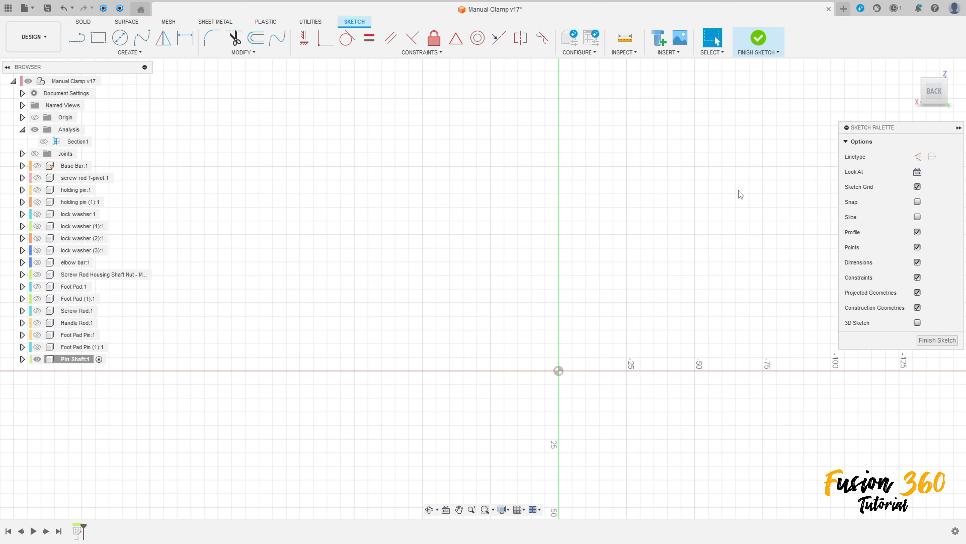
Draw a horizontal construction centerline starting at the origin
{"action": "left_click", "coordinate": [77, 38]}
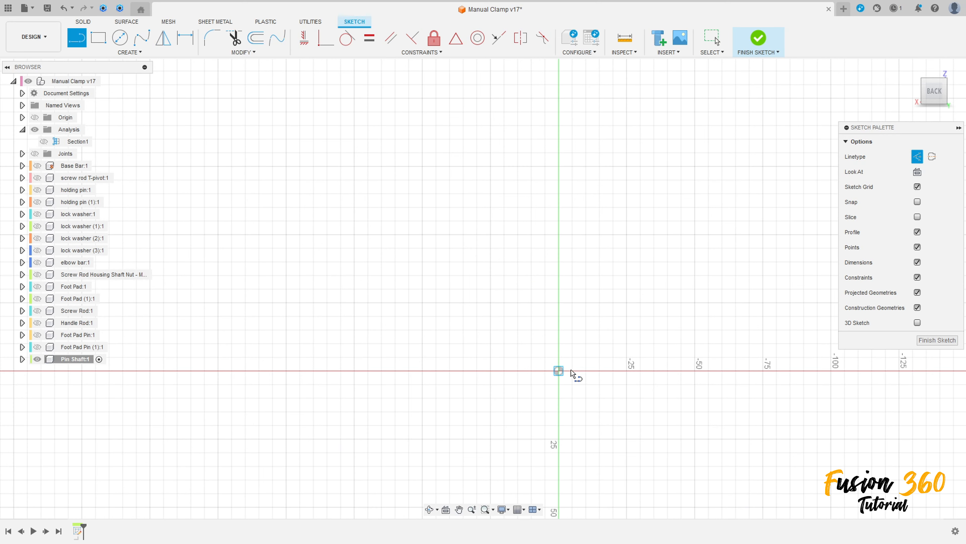
{"action": "left_click", "coordinate": [559, 371]}
{"action": "left_click", "coordinate": [632, 371]}
{"action": "key", "text": "Escape"}
{"action": "scroll", "coordinate": [640, 371], "scroll_direction": "up", "scroll_amount": 4}
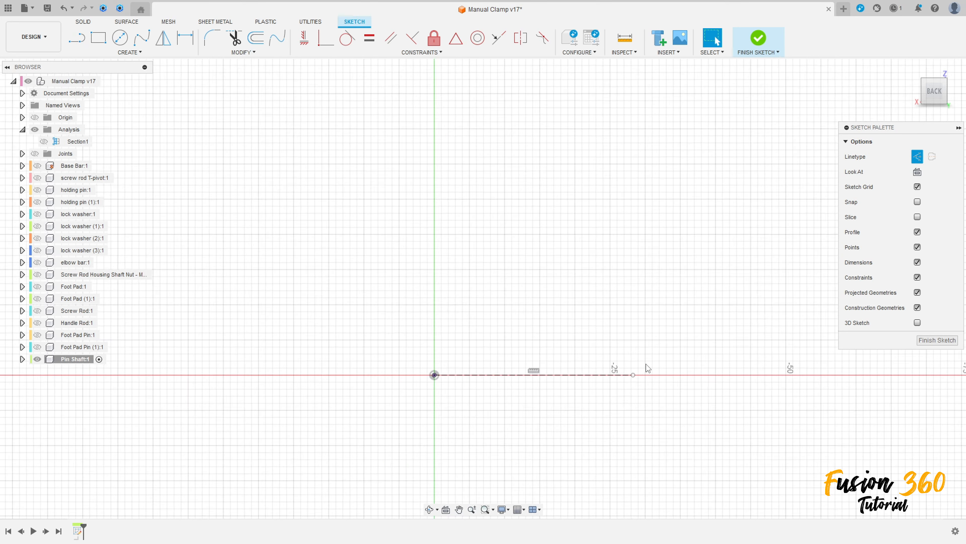
{"action": "scroll", "coordinate": [647, 368], "scroll_direction": "up", "scroll_amount": 2}
Start the shaft profile with a solid 25.5 mm line parallel to the centerline, beginning directly above the origin
{"action": "key", "text": "l"}
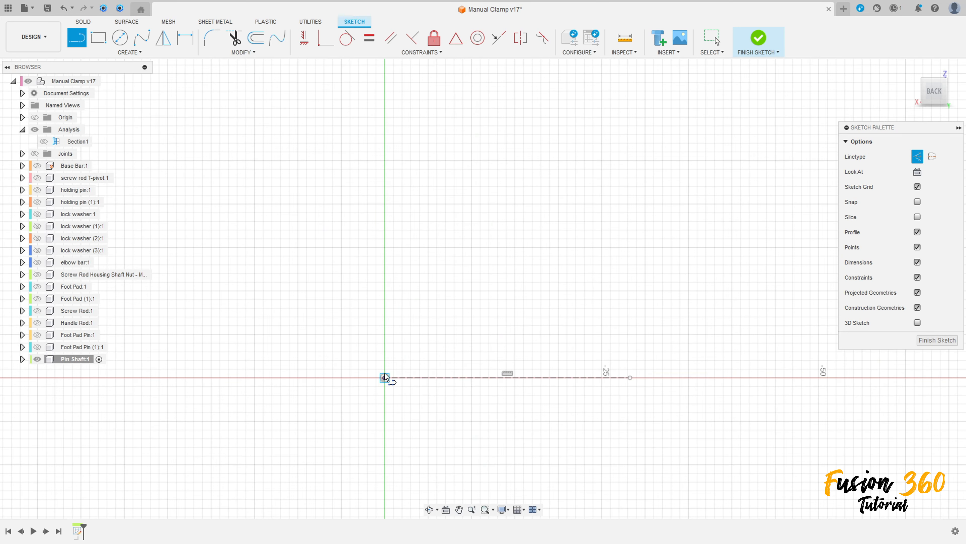
{"action": "left_click", "coordinate": [385, 335]}
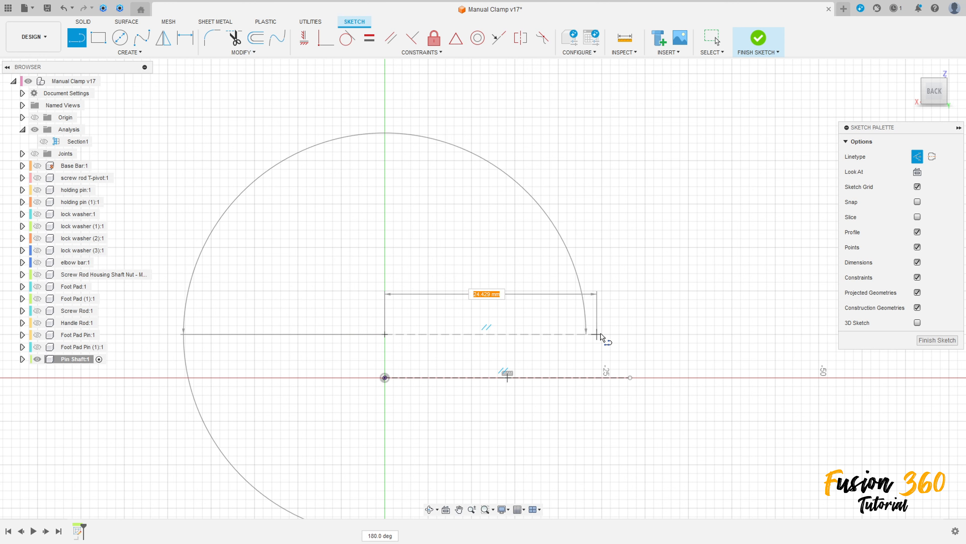
{"action": "left_click", "coordinate": [918, 157]}
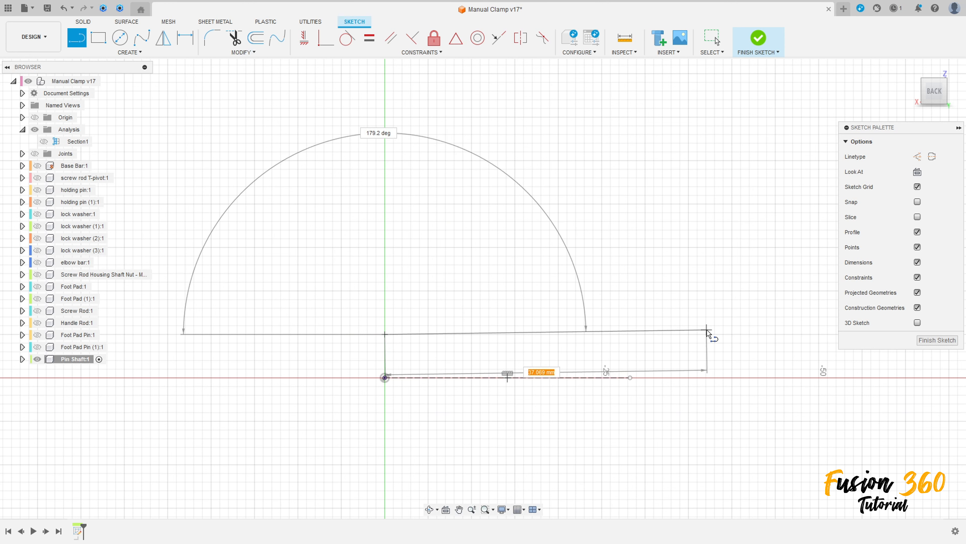
{"action": "type", "text": "2"}
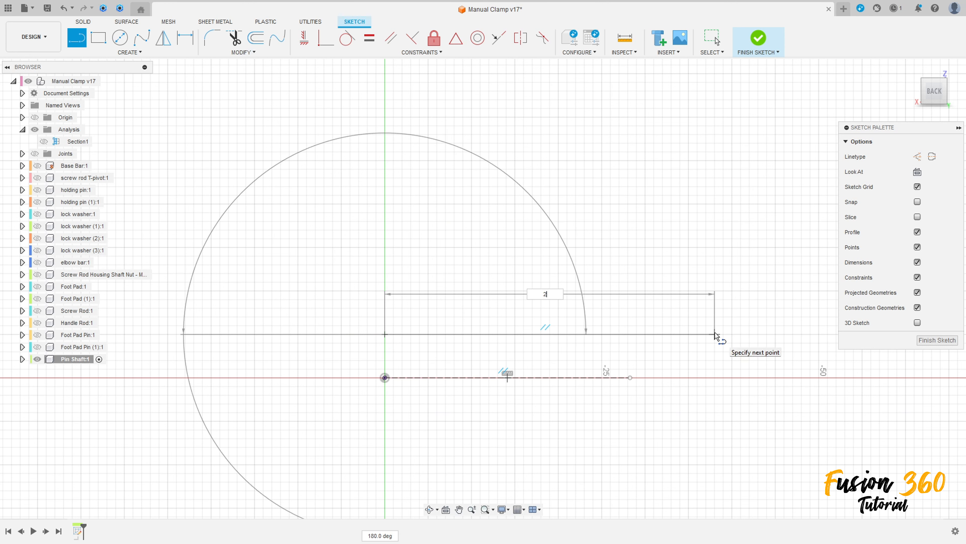
{"action": "type", "text": "5,5"}
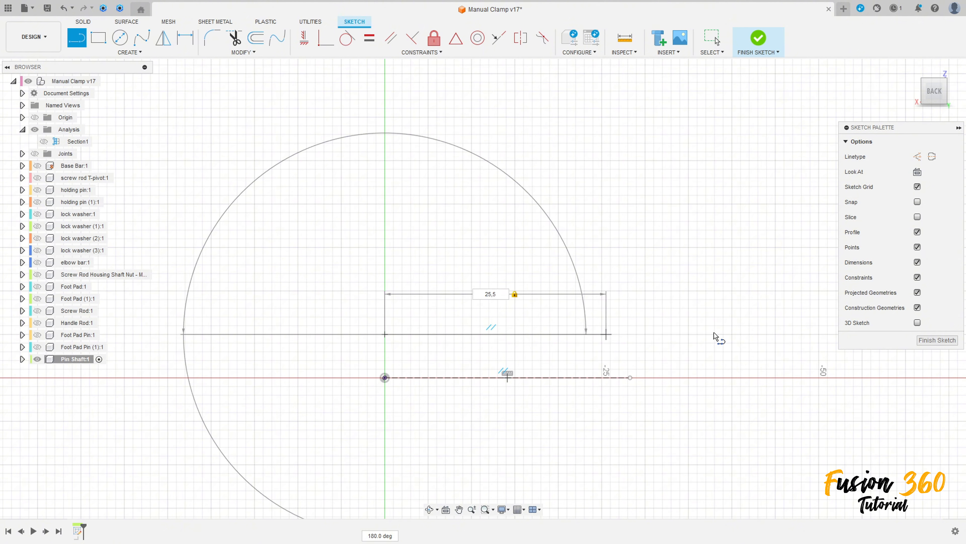
{"action": "key", "text": "Return"}
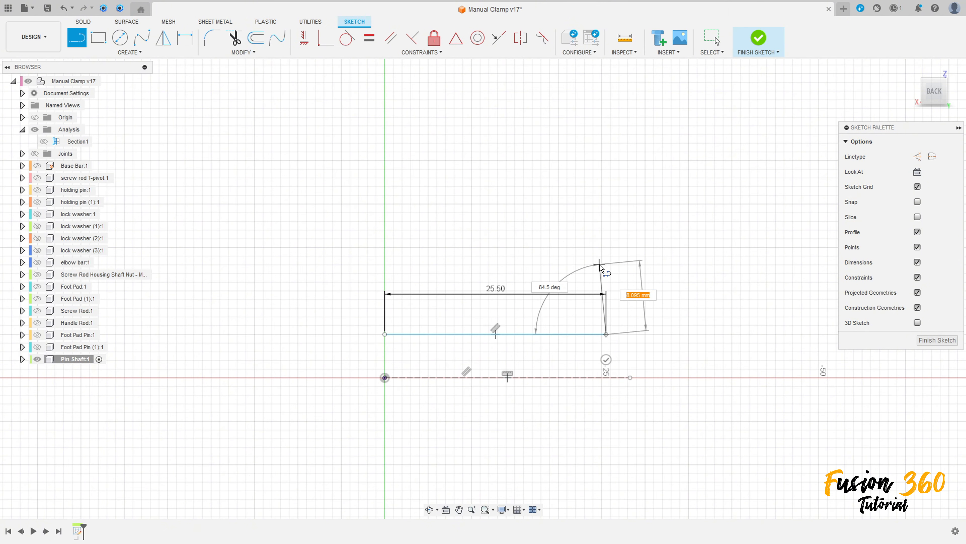
Continue the profile with a perpendicular end edge away from the centerline and a 2.5 mm shoulder turning back toward the origin side
{"action": "left_click", "coordinate": [606, 276]}
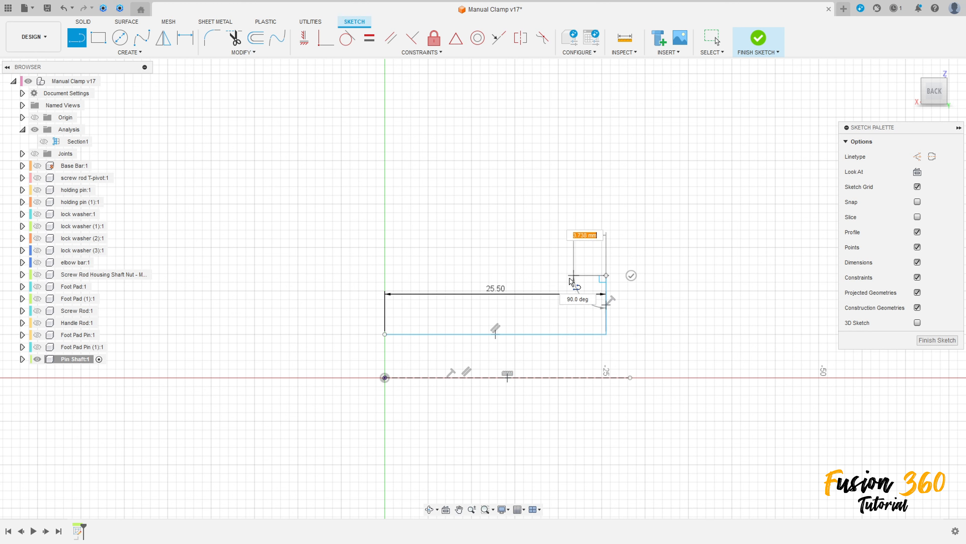
{"action": "type", "text": "2."}
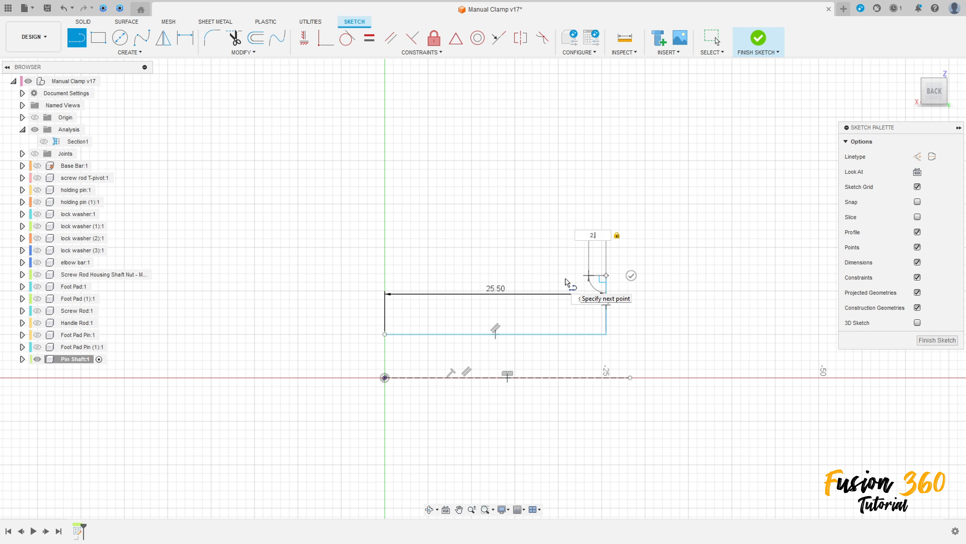
{"action": "type", "text": "5"}
{"action": "key", "text": "Return"}
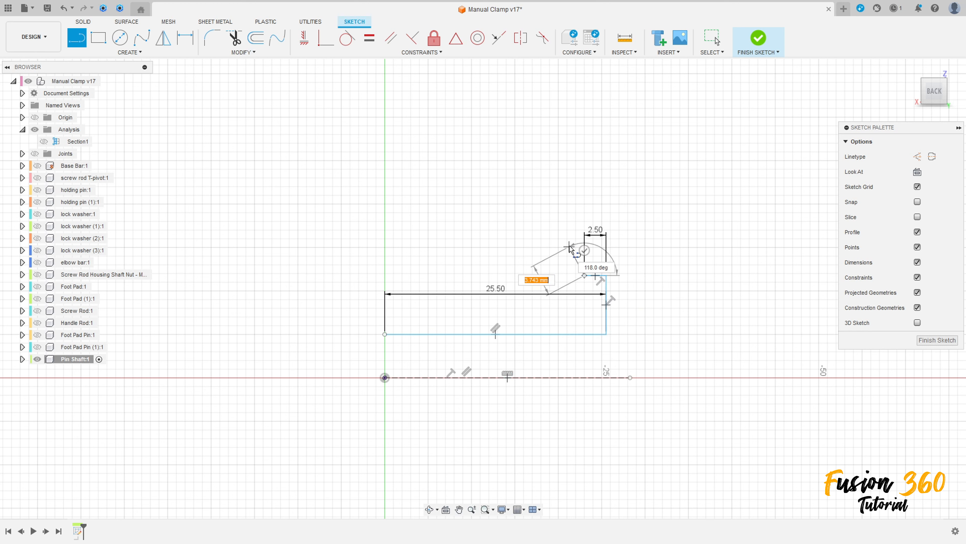
Close the profile with a taller middle section and a shoulder on the origin side level with the 2.5 mm one
{"action": "left_click", "coordinate": [585, 218]}
{"action": "left_click", "coordinate": [427, 219]}
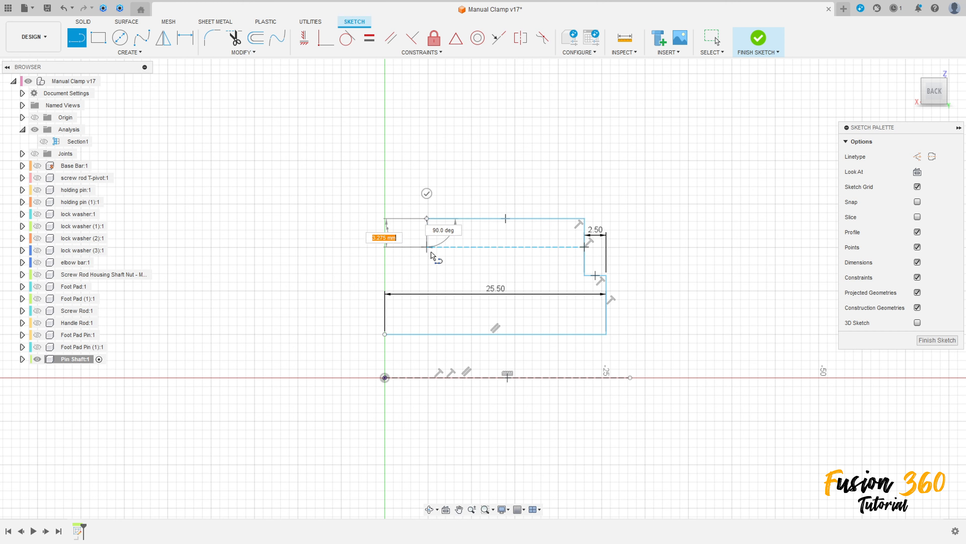
{"action": "left_click", "coordinate": [427, 275]}
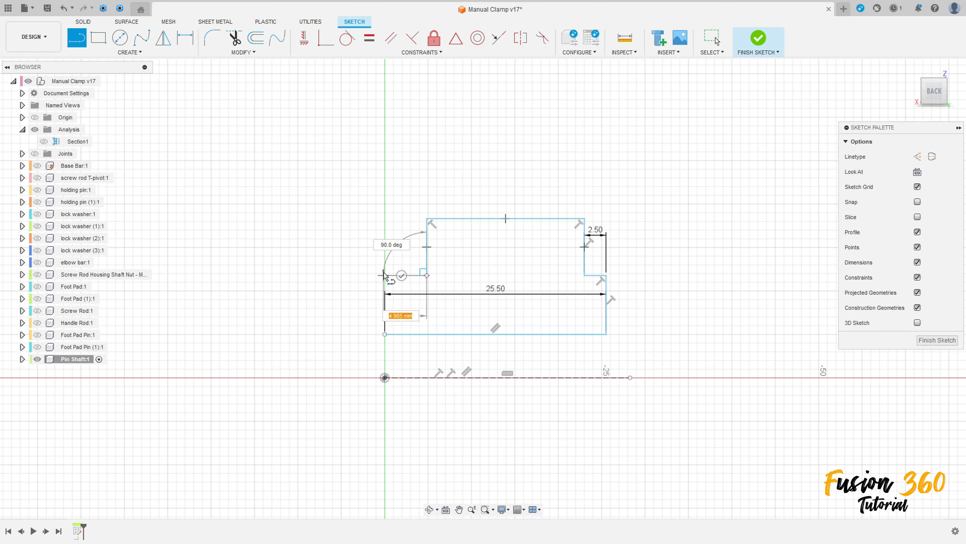
{"action": "left_click", "coordinate": [385, 275]}
{"action": "left_click", "coordinate": [385, 334]}
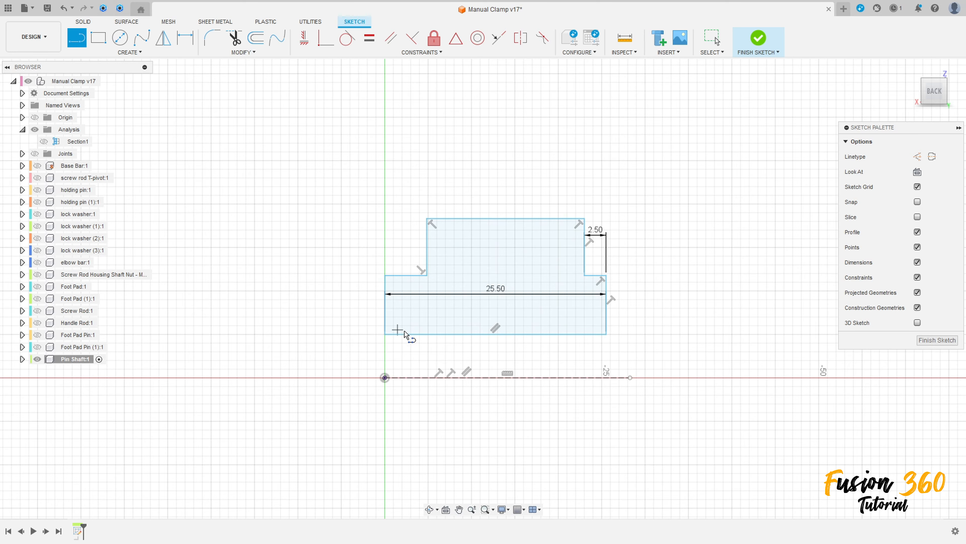
{"action": "scroll", "coordinate": [596, 376], "scroll_direction": "up", "scroll_amount": 3}
{"action": "scroll", "coordinate": [511, 356], "scroll_direction": "down", "scroll_amount": 3}
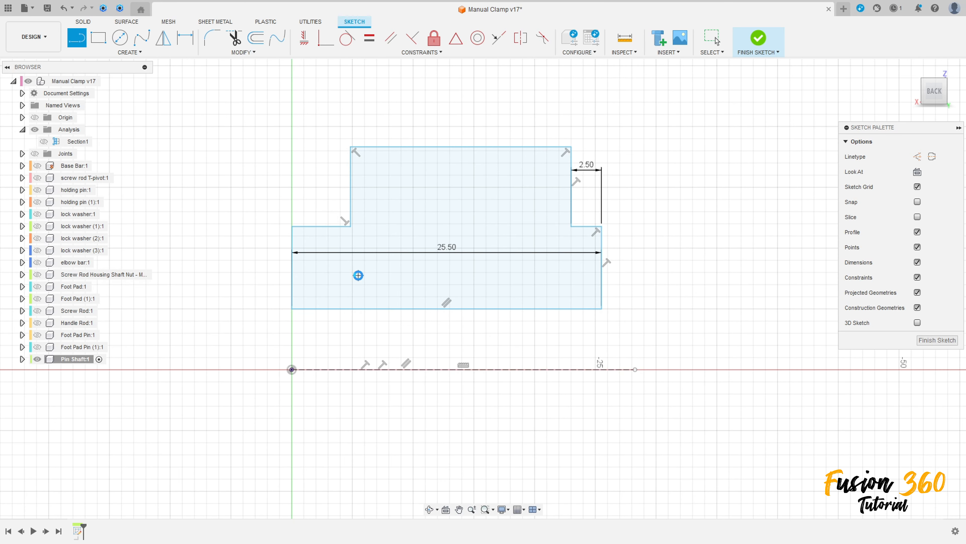
{"action": "key", "text": "Escape"}
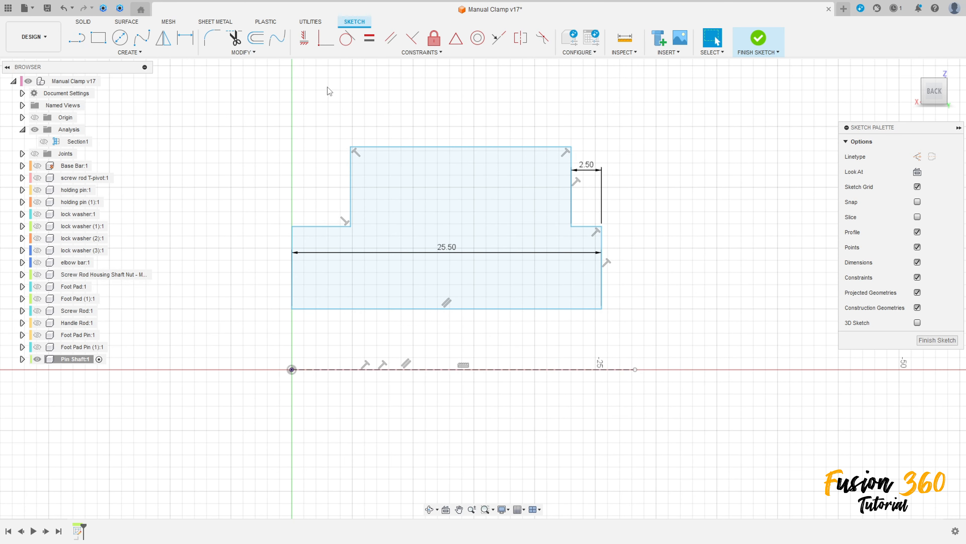
Align the profile's origin-side edge vertically with the origin and move the 25.5 mm dimension below the centerline
{"action": "left_click", "coordinate": [304, 38]}
{"action": "left_click", "coordinate": [292, 266]}
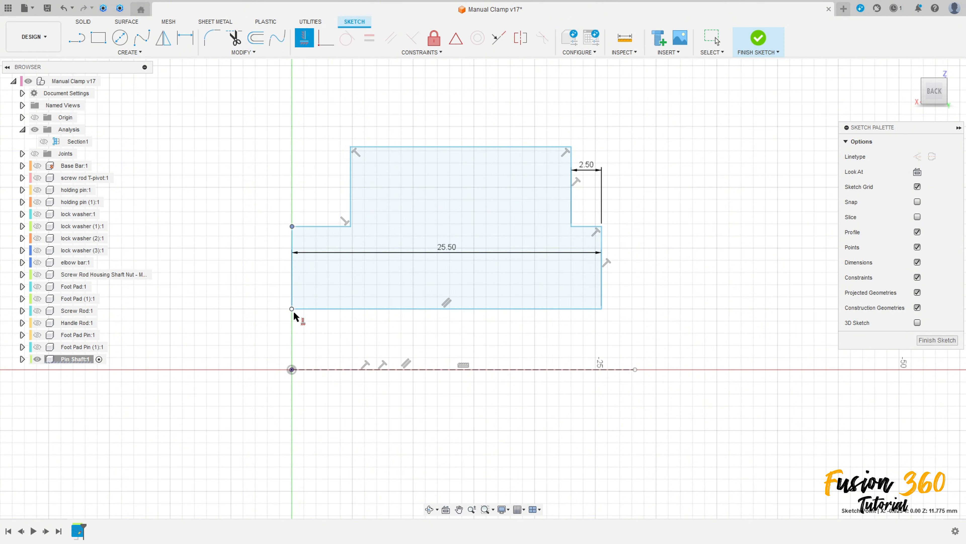
{"action": "left_click", "coordinate": [292, 309]}
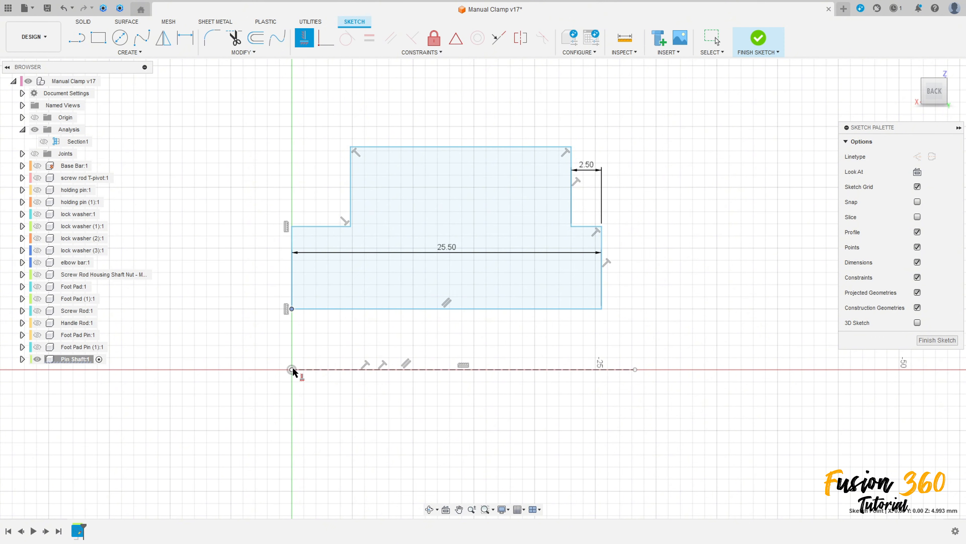
{"action": "left_click", "coordinate": [292, 369]}
{"action": "middle_click_drag", "start_coordinate": [591, 334], "coordinate": [592, 341]}
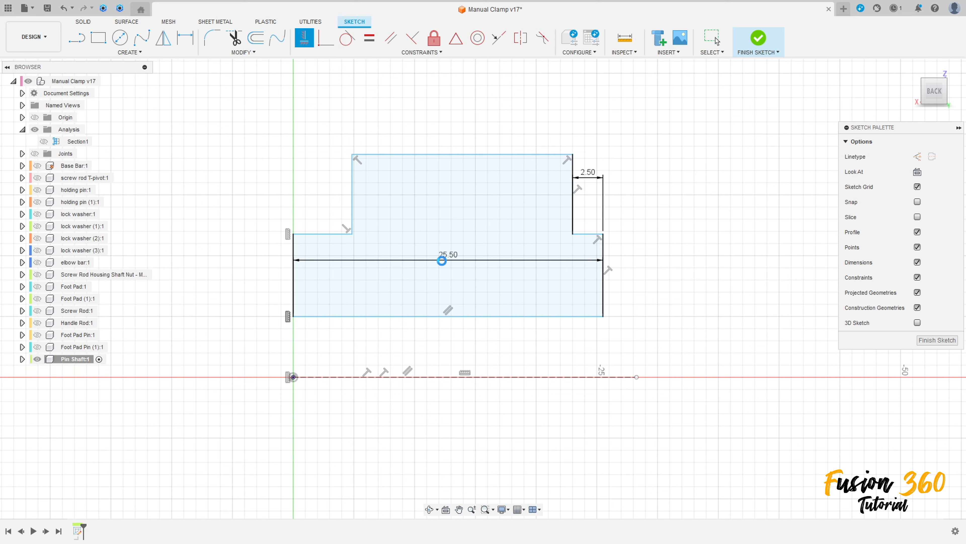
{"action": "key", "text": "Escape"}
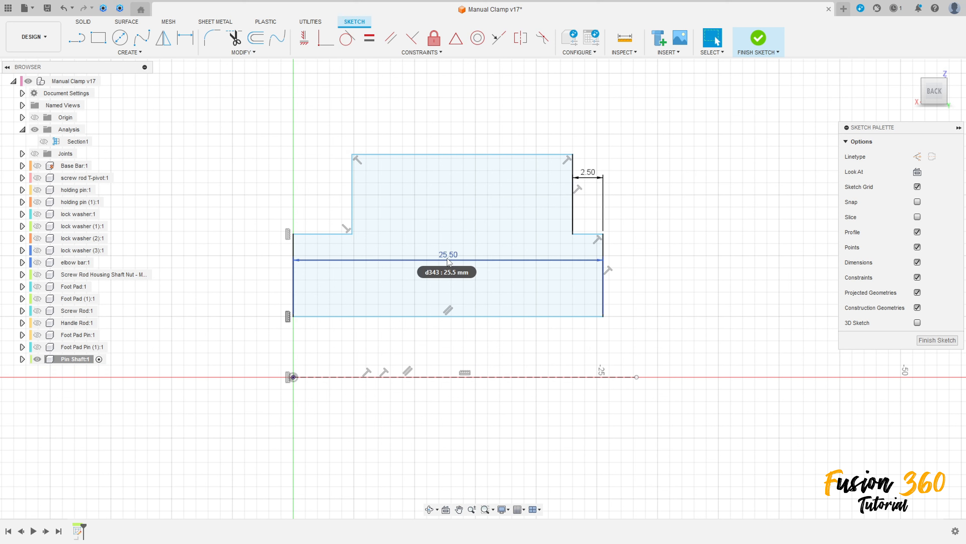
{"action": "left_click_drag", "start_coordinate": [447, 258], "coordinate": [444, 477]}
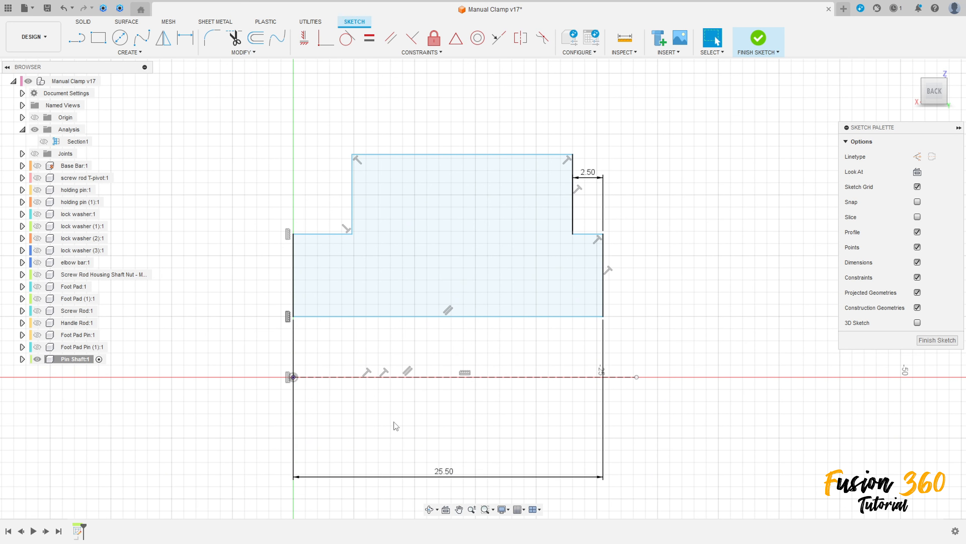
Dimension the distance from the centerline to the profile's long inner line as 1.65 mm
{"action": "left_click", "coordinate": [185, 37]}
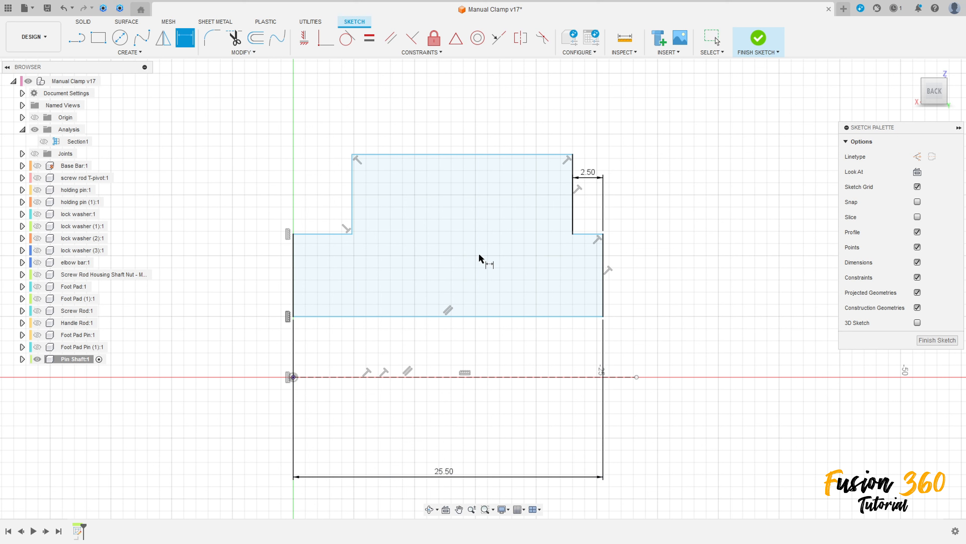
{"action": "left_click", "coordinate": [514, 378]}
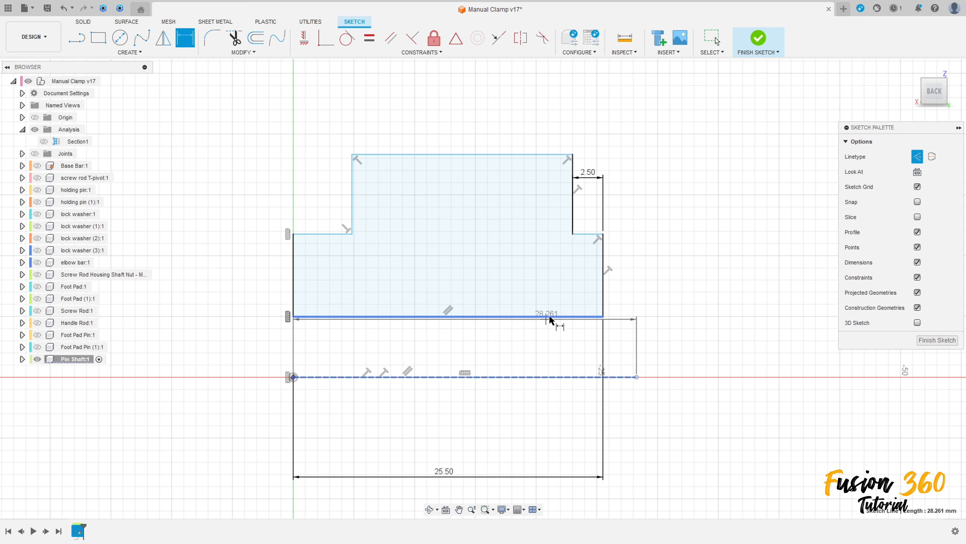
{"action": "left_click", "coordinate": [550, 317]}
{"action": "left_click", "coordinate": [680, 350]}
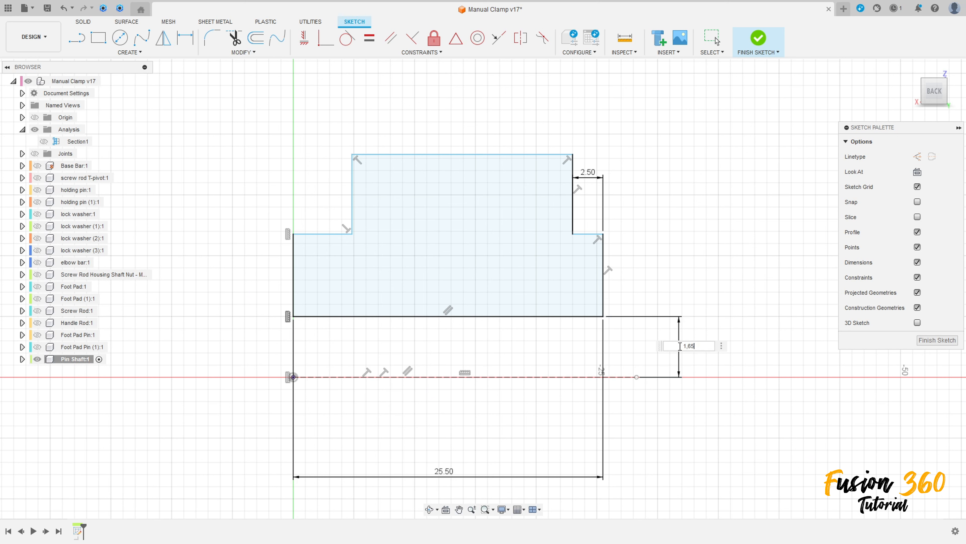
{"action": "key", "text": "Return"}
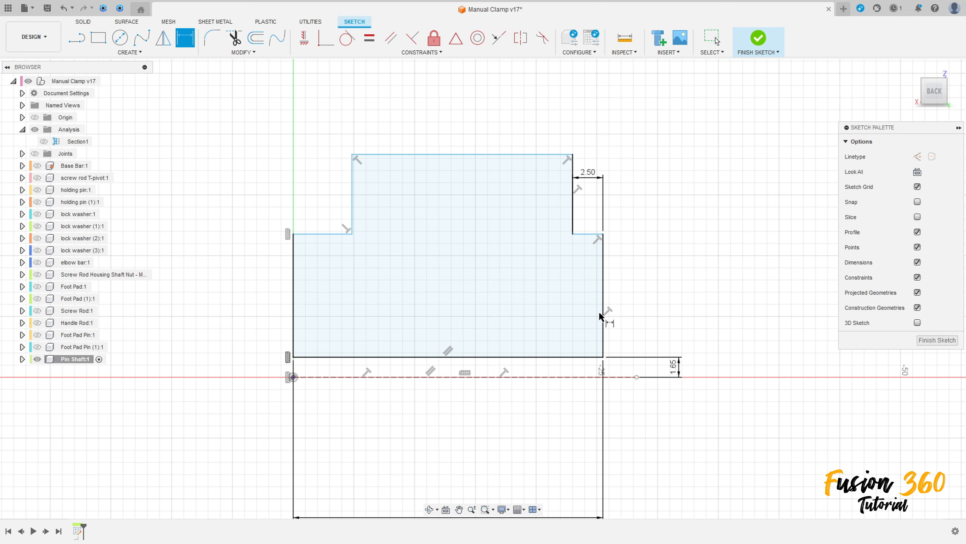
Set the distance from the centerline to the outer line of the middle section to 4 mm
{"action": "left_click", "coordinate": [446, 377]}
{"action": "left_click", "coordinate": [440, 156]}
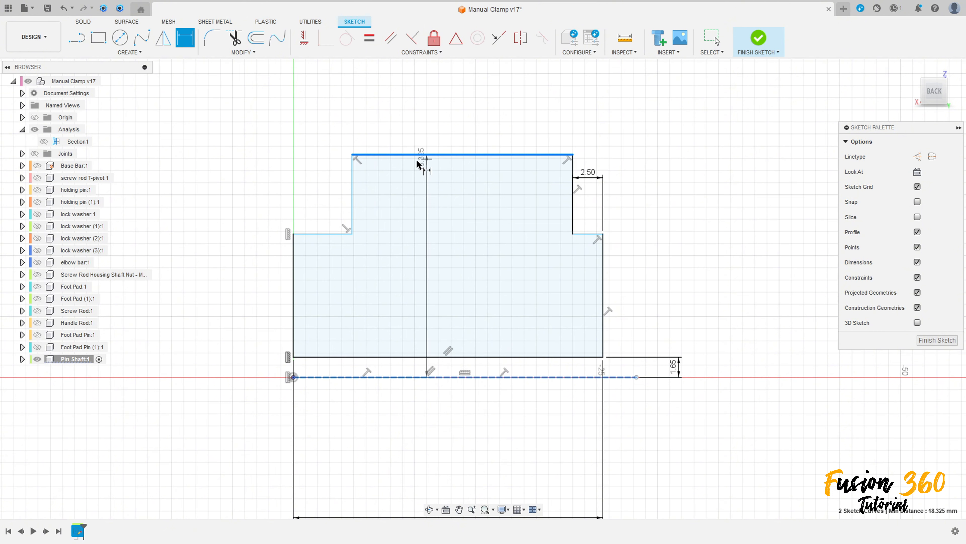
{"action": "left_click", "coordinate": [233, 239]}
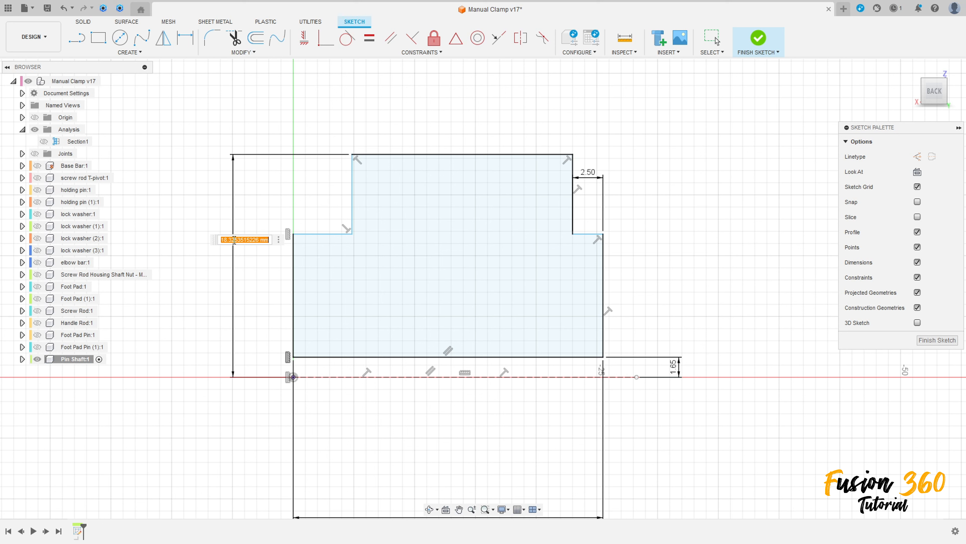
{"action": "type", "text": "4"}
{"action": "key", "text": "Return"}
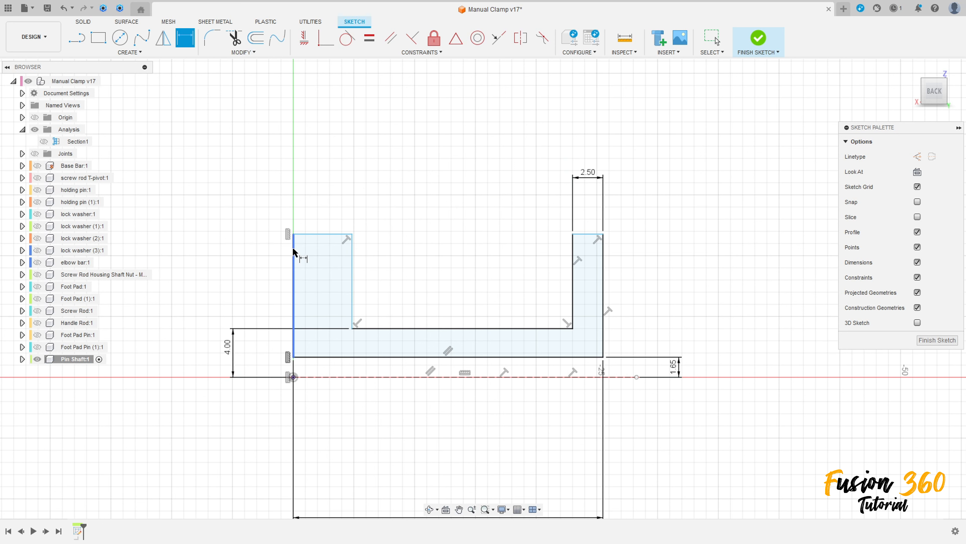
{"action": "left_click", "coordinate": [330, 237]}
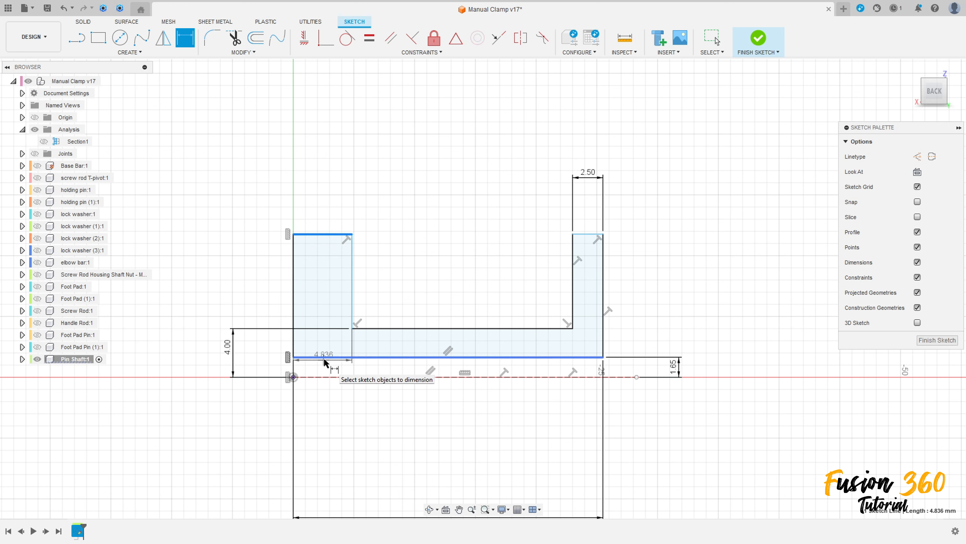
{"action": "left_click", "coordinate": [306, 378]}
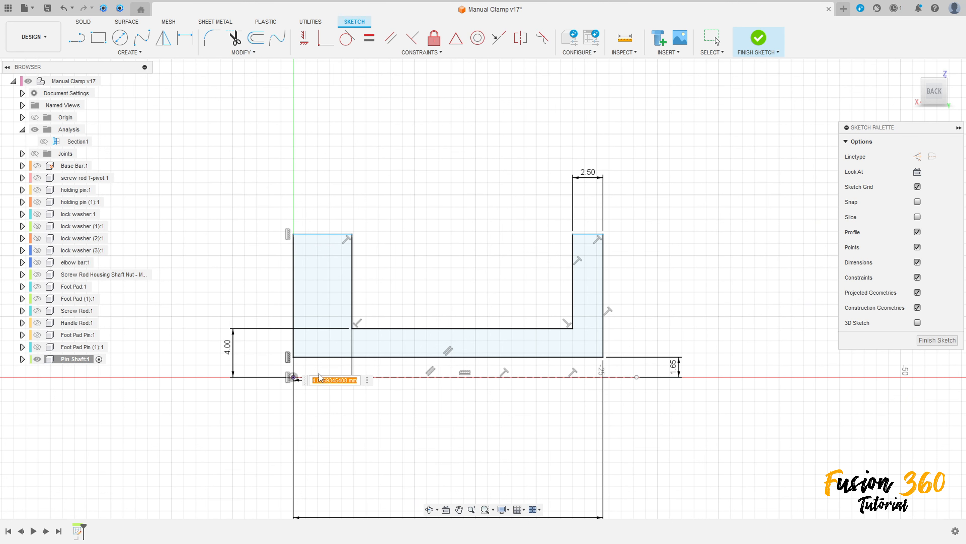
{"action": "key", "text": "Return"}
{"action": "left_click", "coordinate": [326, 376]}
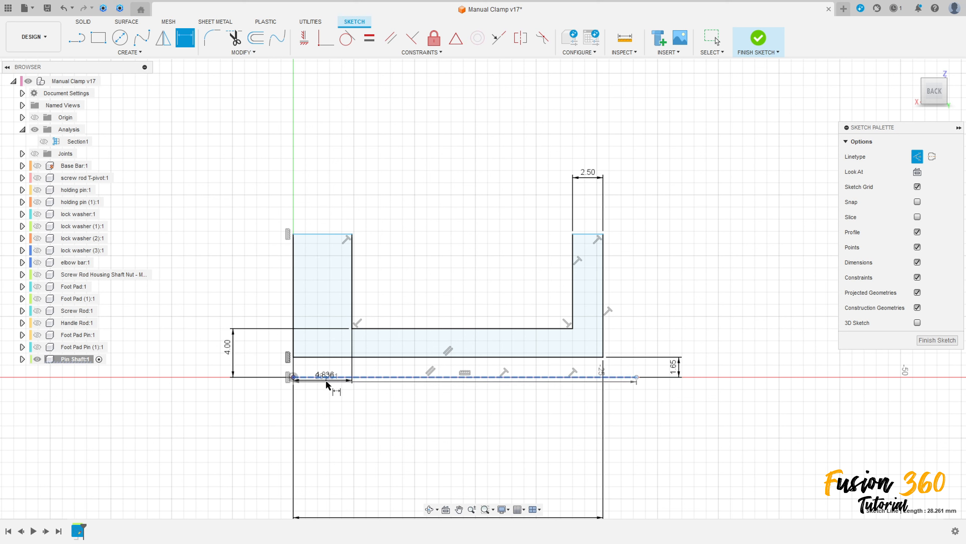
{"action": "key", "text": "Escape"}
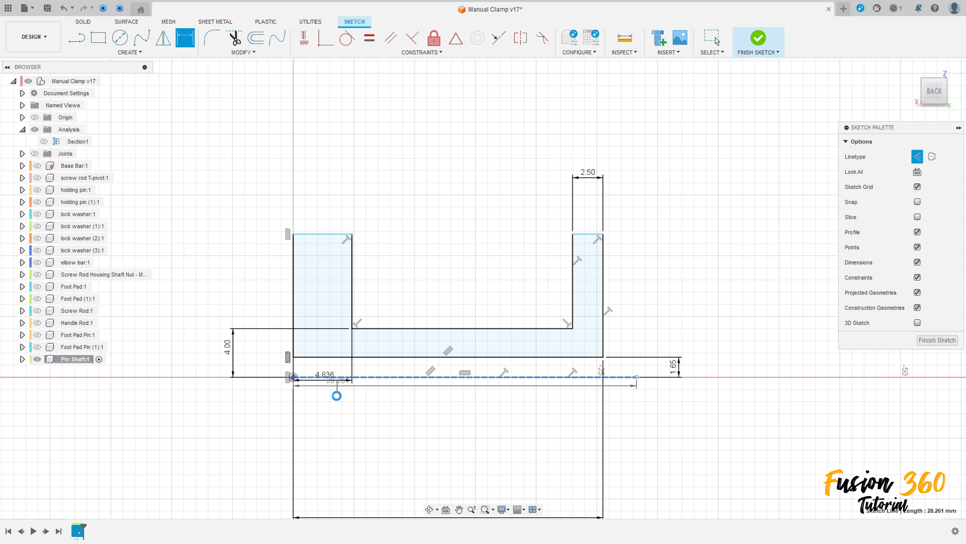
{"action": "key", "text": "Delete"}
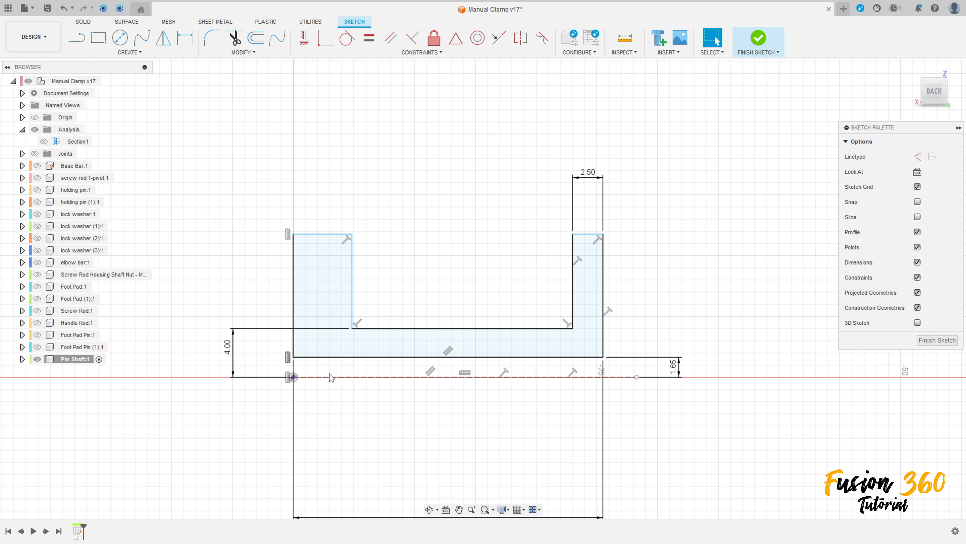
Set the distance from the centerline to the origin-side shoulder to 3.25 mm
{"action": "key", "text": "d"}
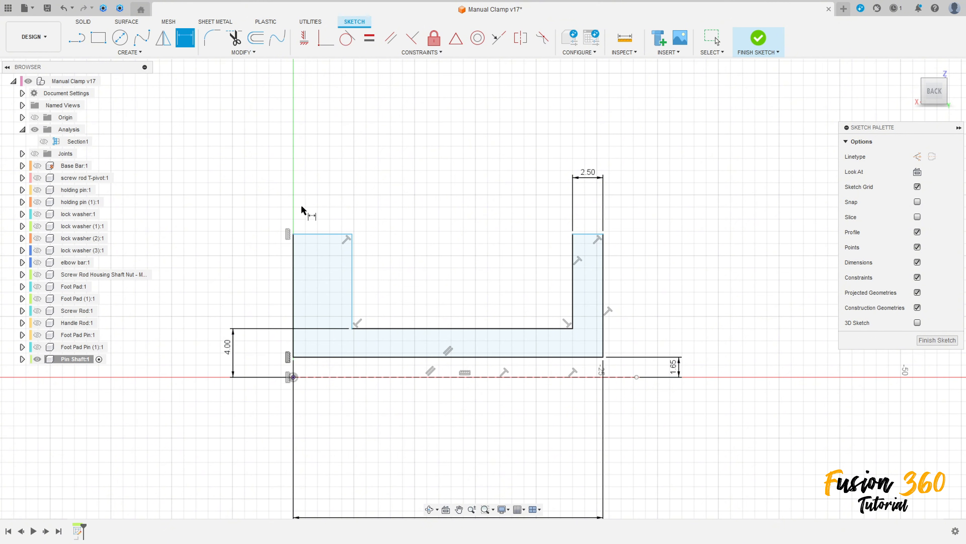
{"action": "left_click", "coordinate": [318, 234]}
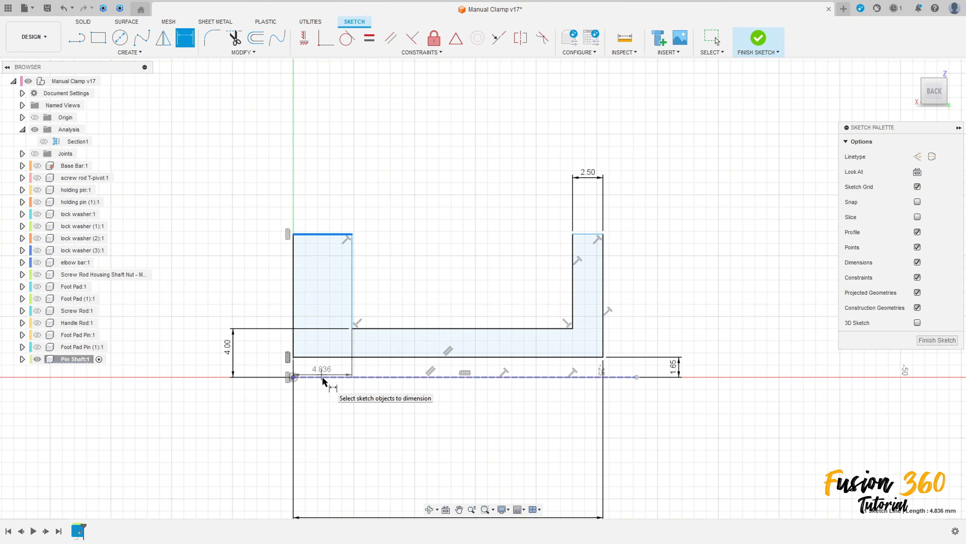
{"action": "left_click", "coordinate": [291, 376]}
{"action": "left_click", "coordinate": [260, 357]}
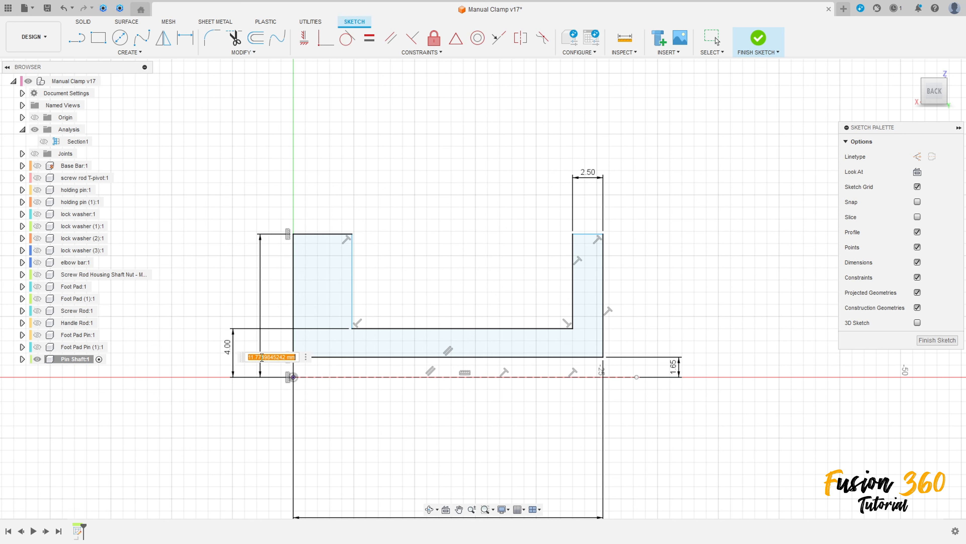
{"action": "type", "text": "3,25"}
{"action": "key", "text": "Return"}
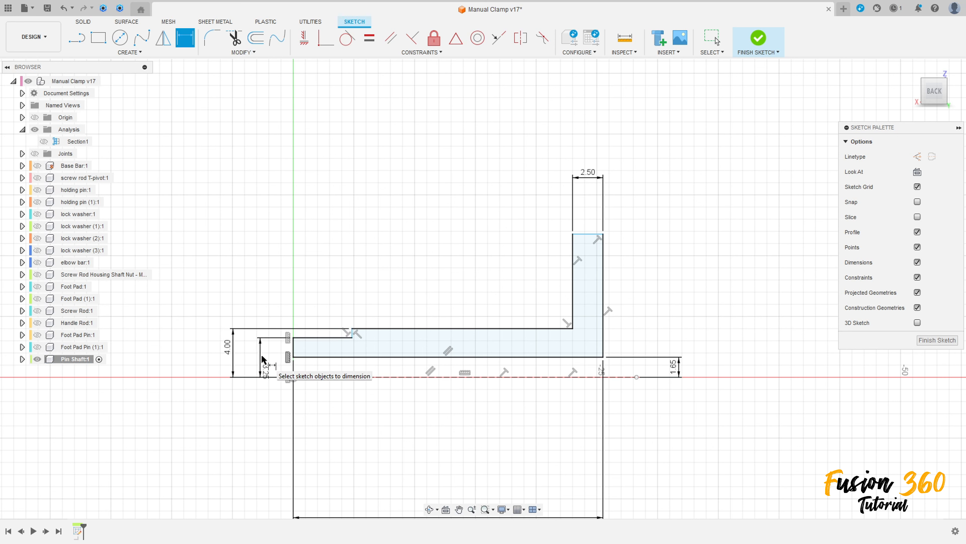
{"action": "key", "text": "Escape"}
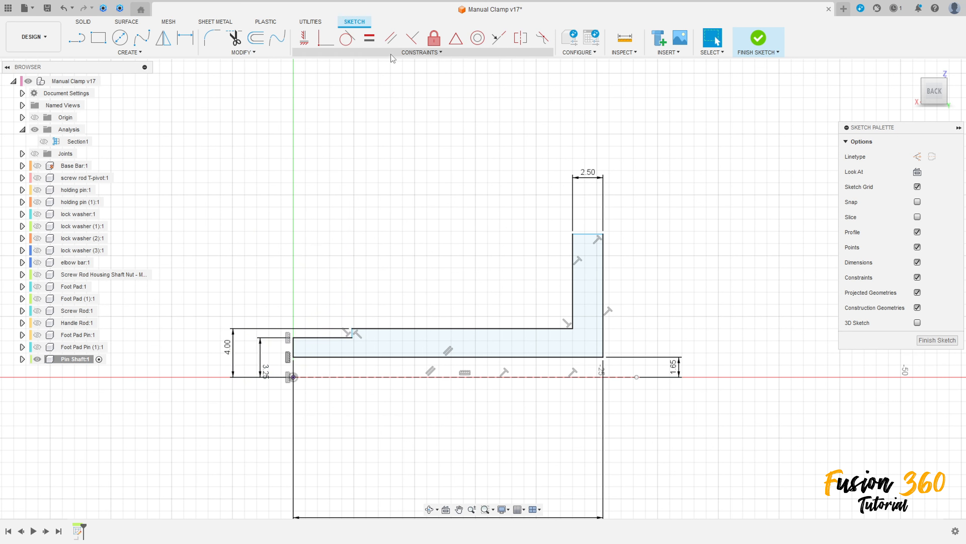
Constrain the far shoulder to be level with the origin-side shoulder and make both shoulders equal in length
{"action": "left_click", "coordinate": [304, 38]}
{"action": "left_click", "coordinate": [573, 234]}
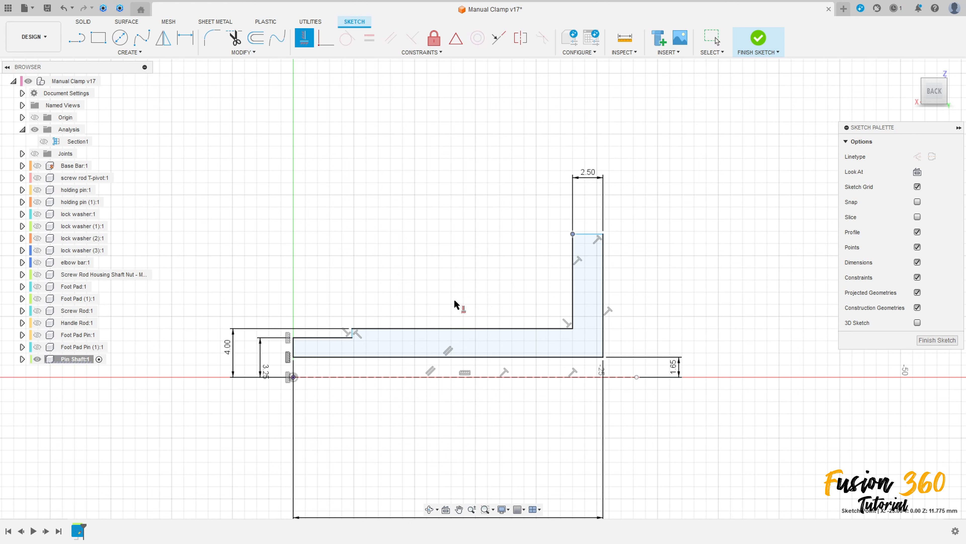
{"action": "left_click", "coordinate": [352, 338]}
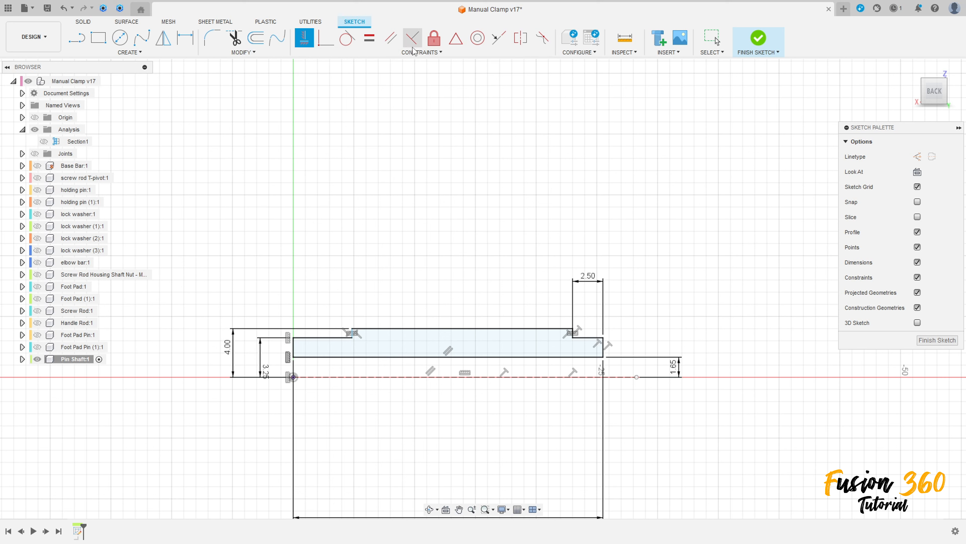
{"action": "left_click", "coordinate": [368, 38]}
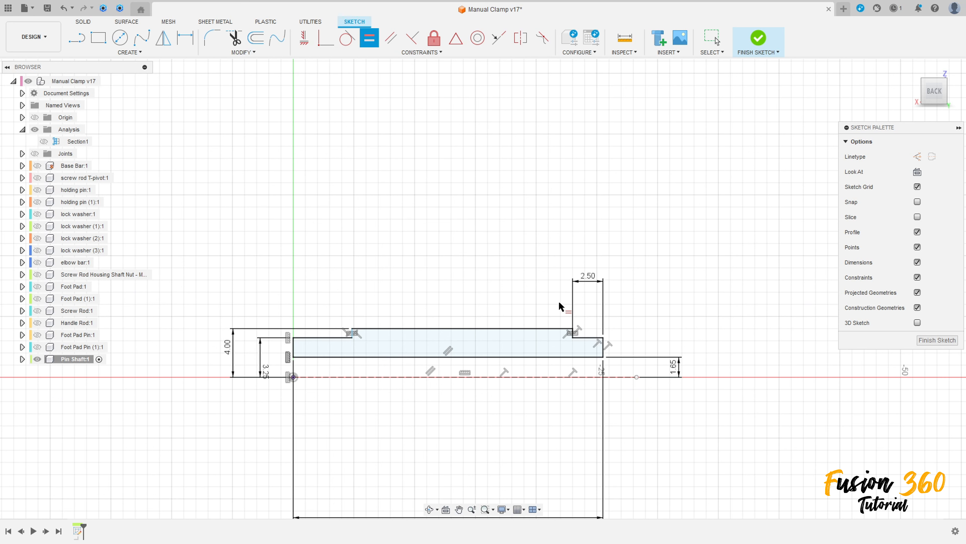
{"action": "left_click", "coordinate": [586, 339]}
{"action": "left_click", "coordinate": [335, 337]}
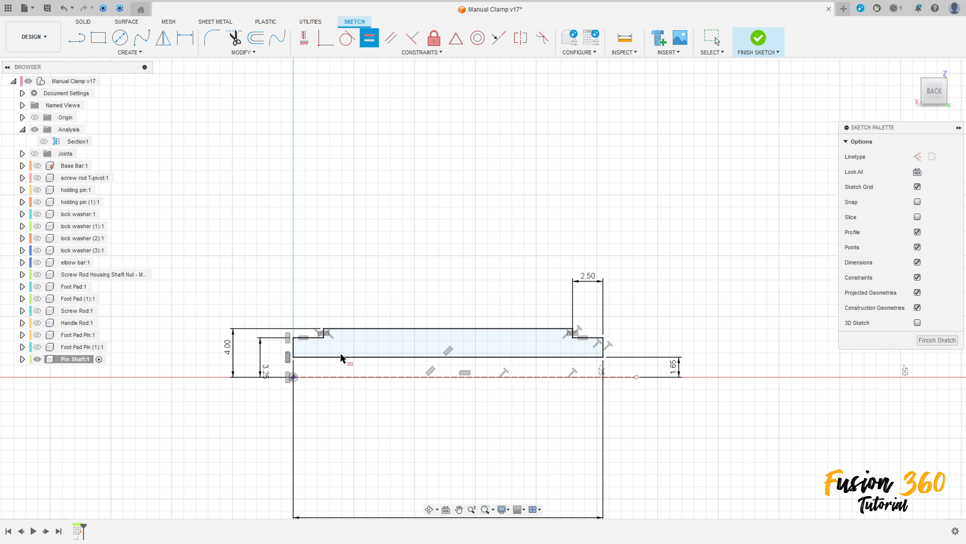
{"action": "key", "text": "Escape"}
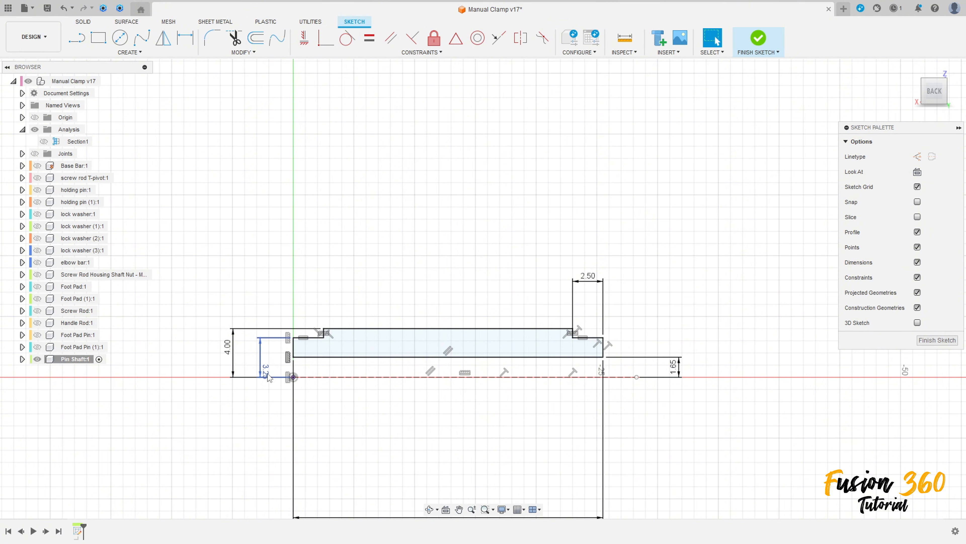
Move the 3.25 mm and 25.5 mm dimensions to clear positions near the profile and finish the sketch
{"action": "left_click_drag", "start_coordinate": [266, 371], "coordinate": [270, 368]}
{"action": "scroll", "coordinate": [378, 454], "scroll_direction": "up", "scroll_amount": 3}
{"action": "scroll", "coordinate": [388, 449], "scroll_direction": "down", "scroll_amount": 4}
{"action": "middle_click_drag", "start_coordinate": [413, 437], "coordinate": [410, 347]}
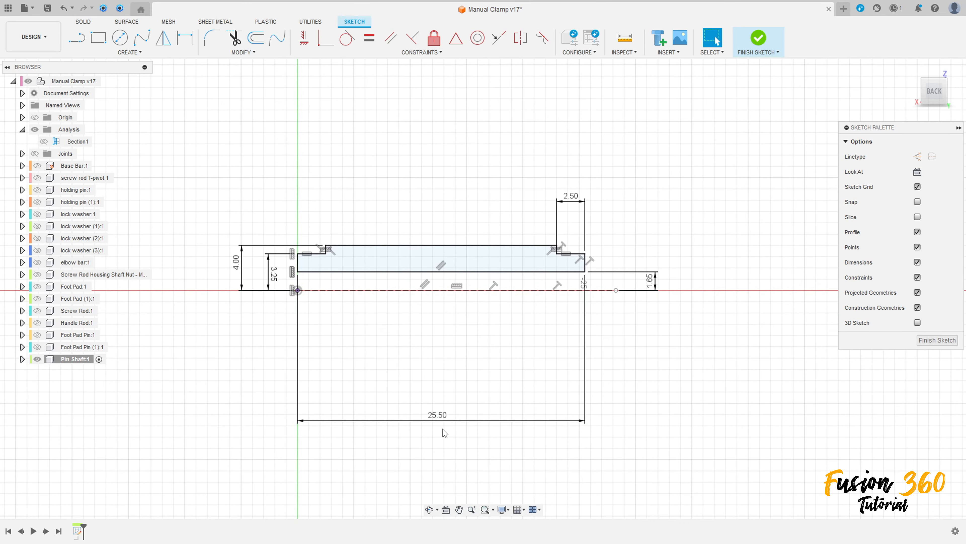
{"action": "left_click_drag", "start_coordinate": [439, 416], "coordinate": [423, 320]}
{"action": "scroll", "coordinate": [423, 319], "scroll_direction": "up", "scroll_amount": 3}
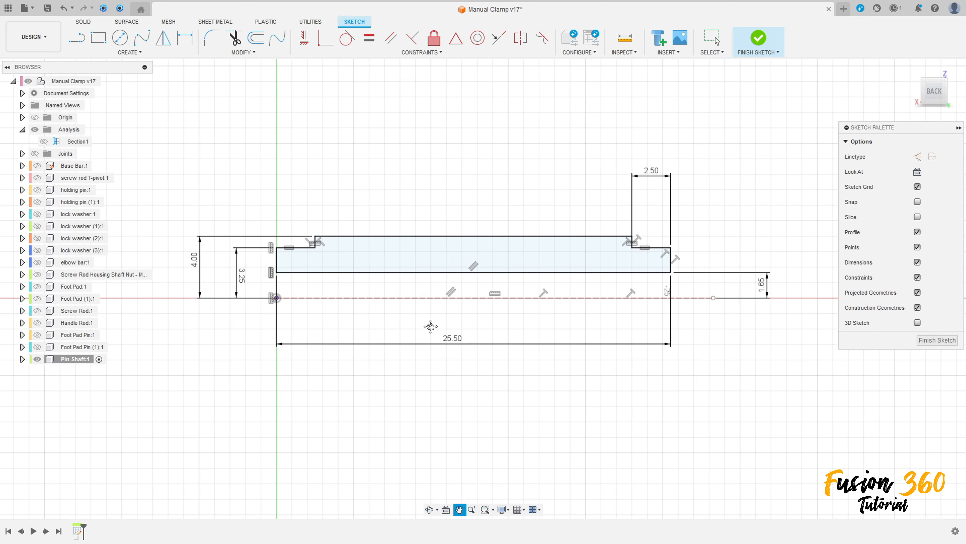
{"action": "left_click", "coordinate": [758, 40]}
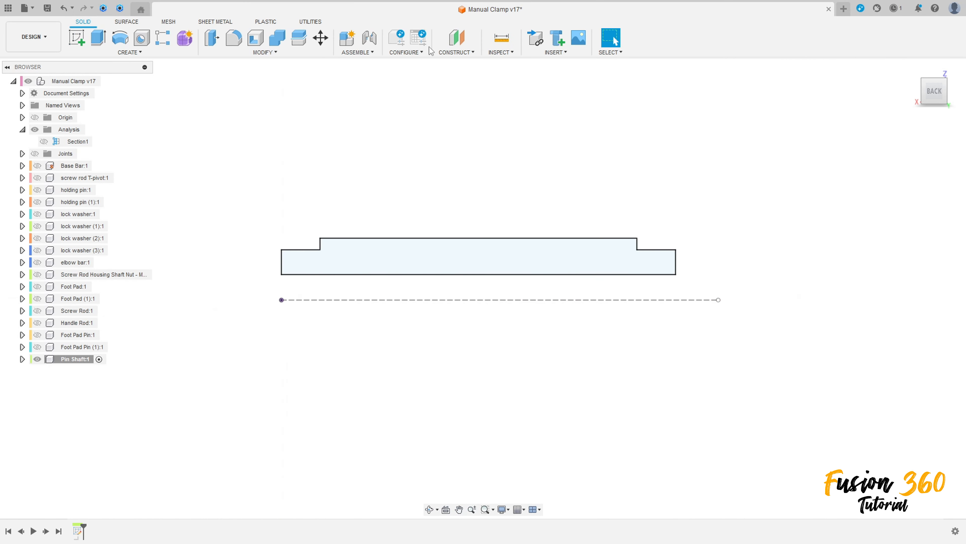
Revolve the stepped profile 360 degrees around the centerline as a new body
{"action": "left_click", "coordinate": [126, 41]}
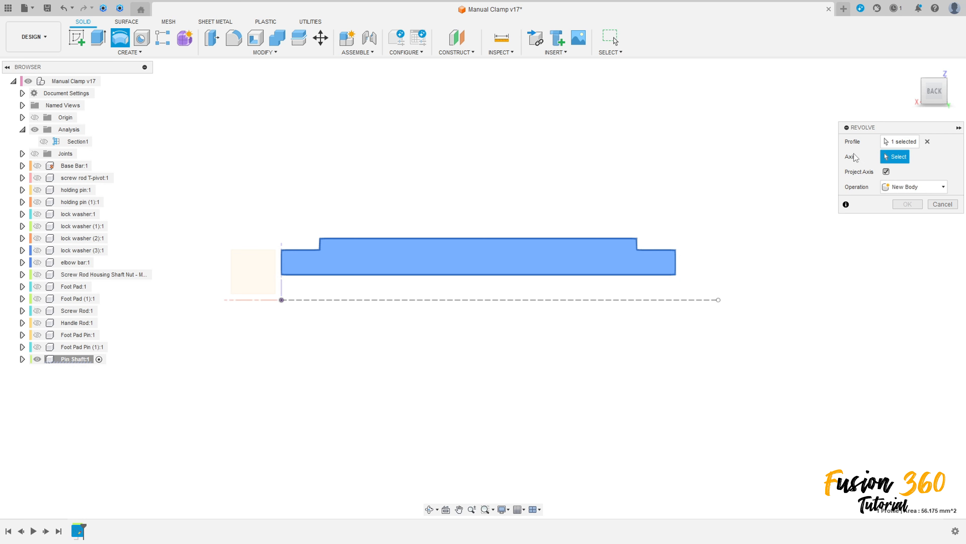
{"action": "left_click", "coordinate": [522, 300]}
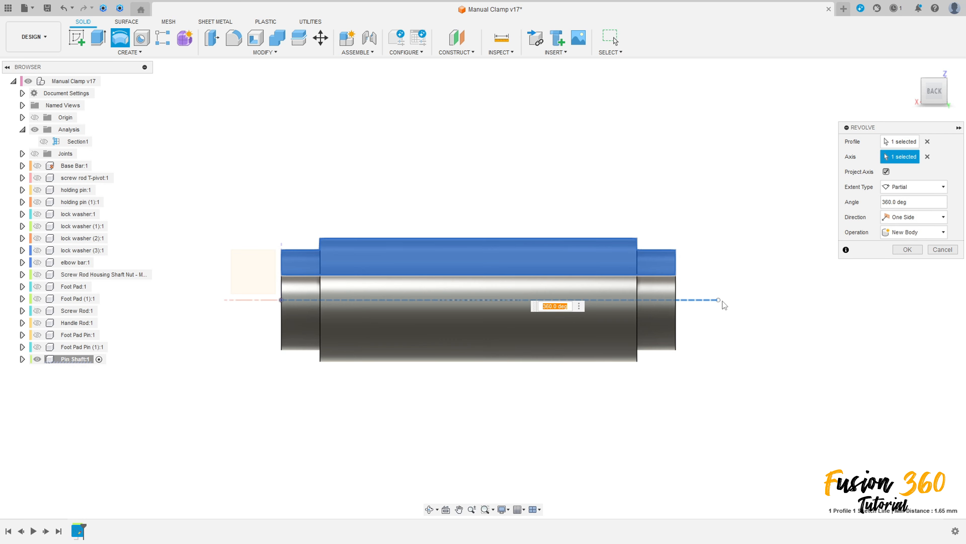
{"action": "left_click", "coordinate": [907, 249]}
{"action": "middle_click_drag", "start_coordinate": [802, 254], "coordinate": [739, 272], "text": "shift"}
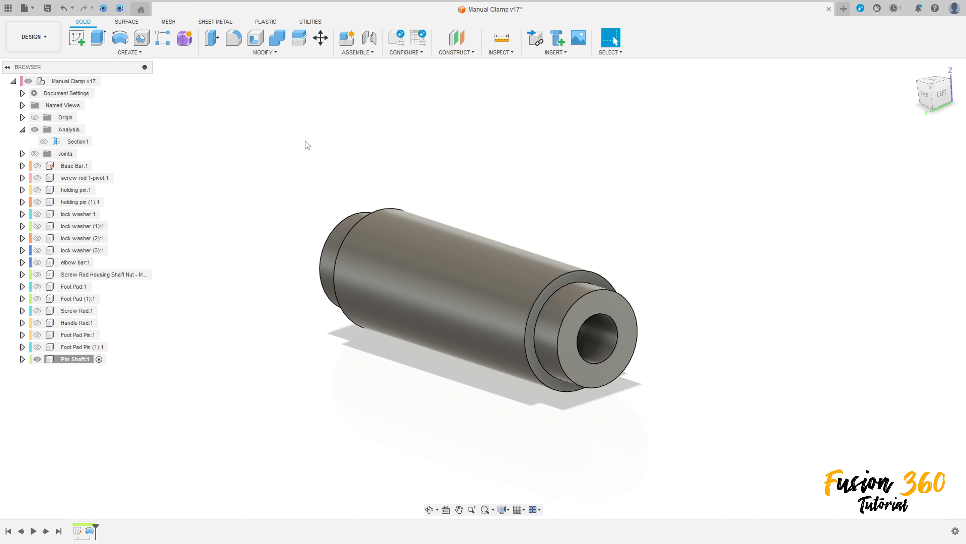
Cut a modeled, full-length ISO Metric right-hand thread in the shaft's bore, with 4.0 mm size and M4x0.7 designation
{"action": "left_click", "coordinate": [130, 53]}
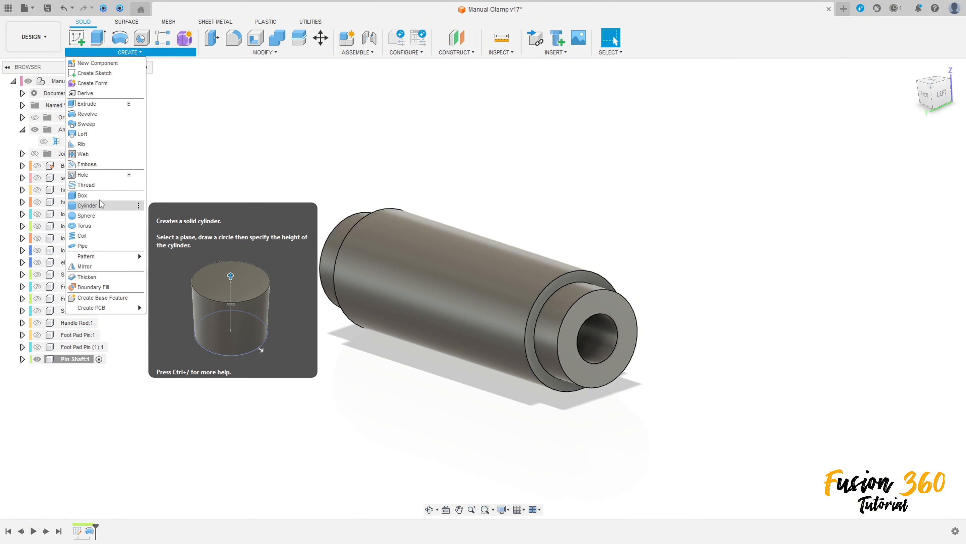
{"action": "left_click", "coordinate": [98, 184]}
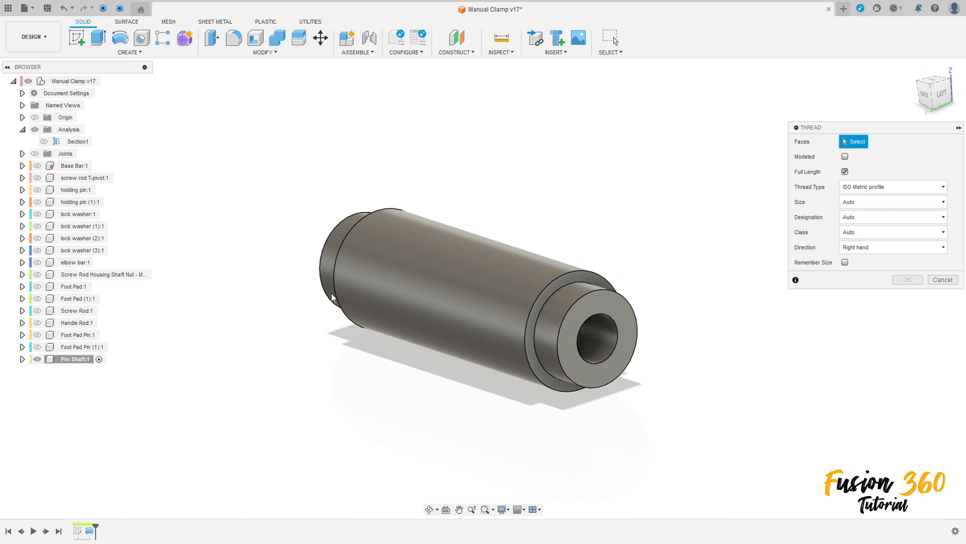
{"action": "left_click", "coordinate": [596, 343]}
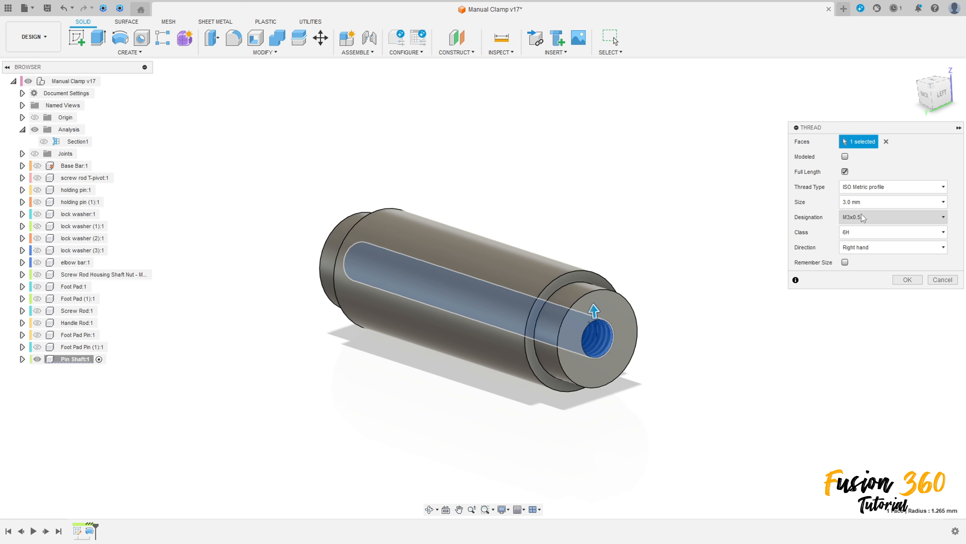
{"action": "left_click", "coordinate": [863, 202]}
{"action": "left_click", "coordinate": [863, 303]}
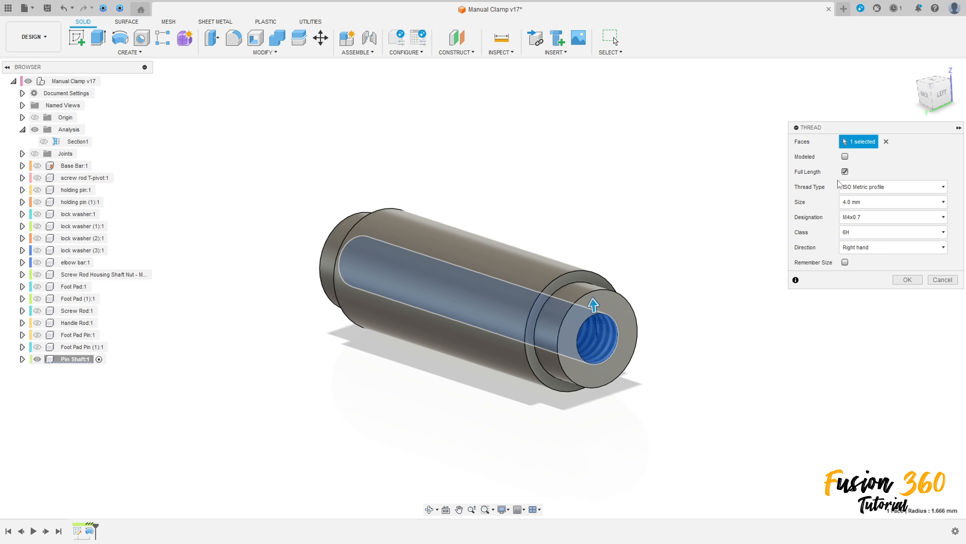
{"action": "left_click", "coordinate": [845, 157]}
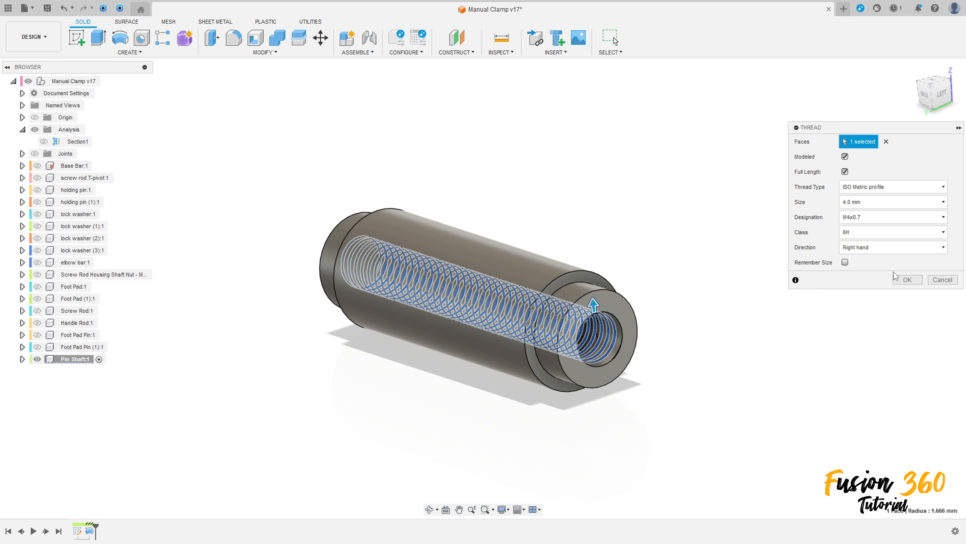
{"action": "left_click", "coordinate": [907, 281]}
Inspect the modeled internal thread through the existing Section1 analysis, and hide the analysis again
{"action": "middle_click_drag", "start_coordinate": [697, 269], "coordinate": [460, 97], "text": "shift"}
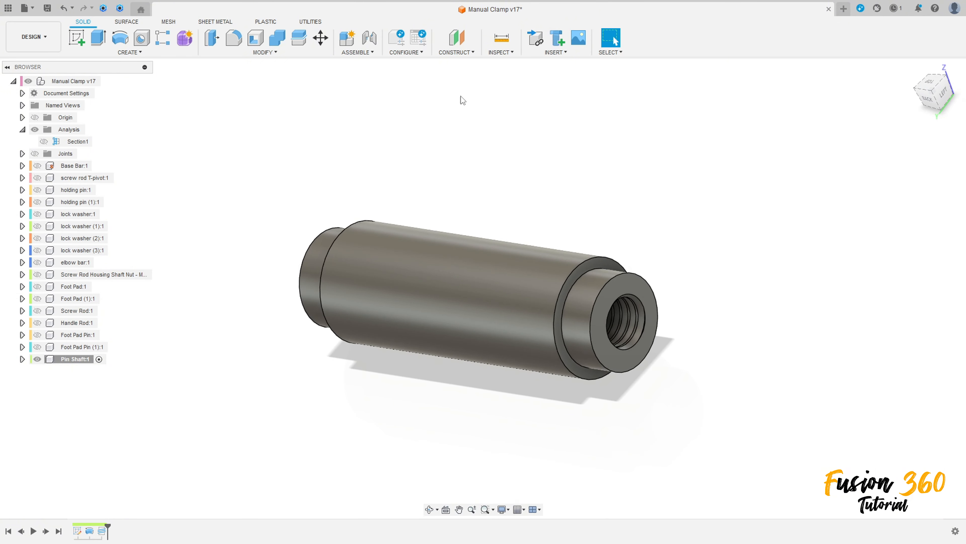
{"action": "left_click", "coordinate": [502, 52]}
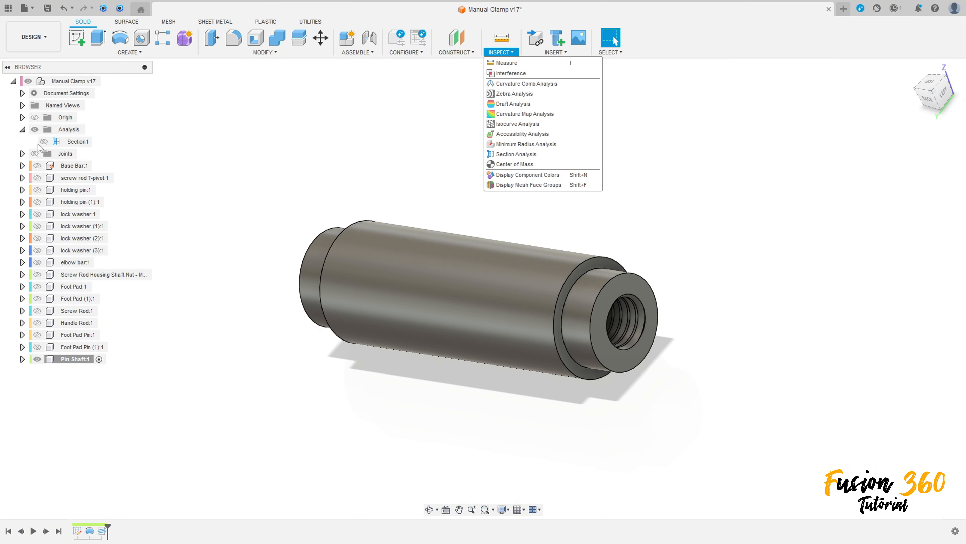
{"action": "left_click", "coordinate": [43, 141]}
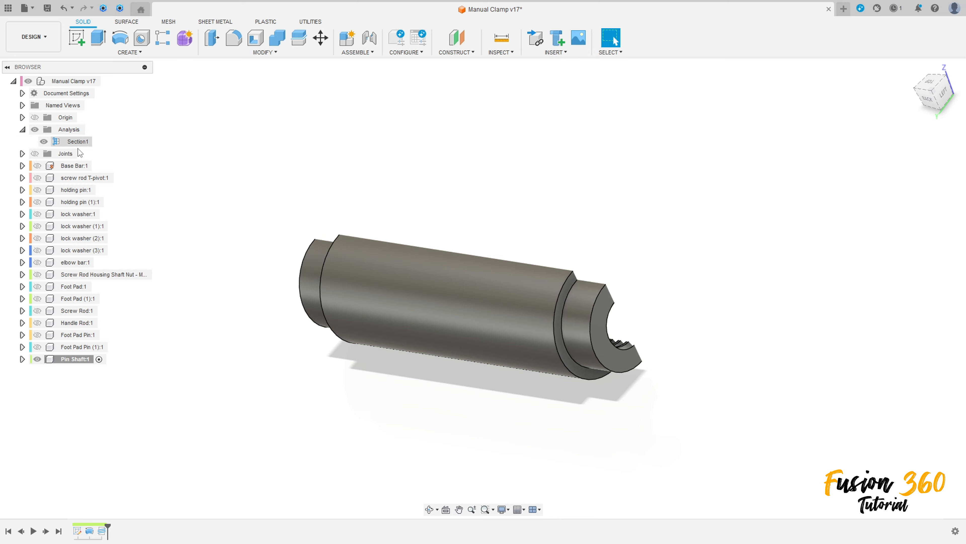
{"action": "middle_click_drag", "start_coordinate": [411, 194], "coordinate": [272, 244], "text": "shift"}
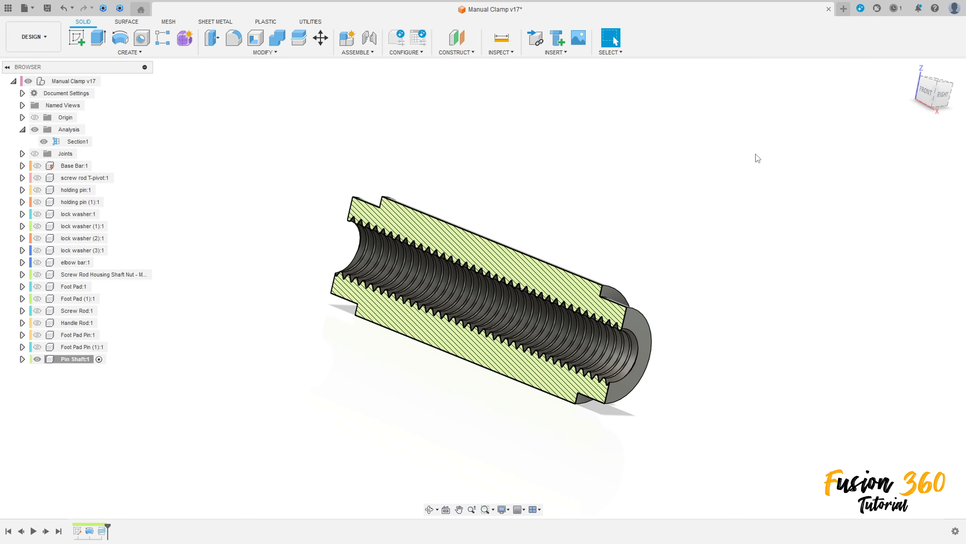
{"action": "left_click", "coordinate": [909, 72]}
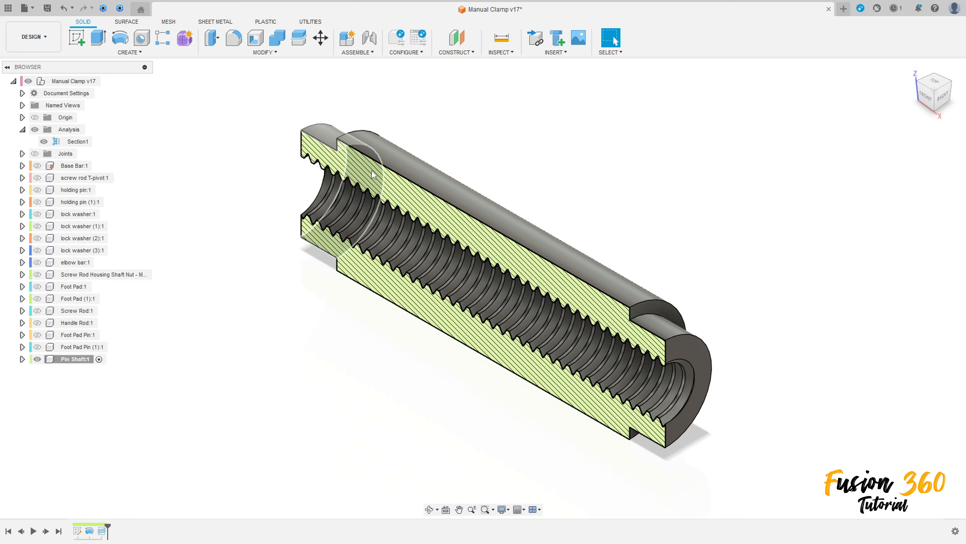
{"action": "left_click", "coordinate": [35, 130]}
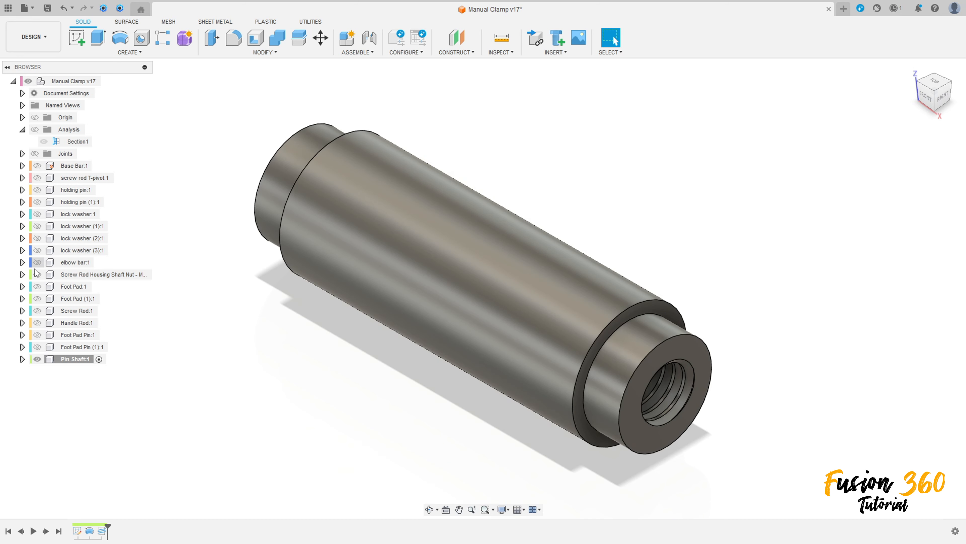
Show all components from Base Bar through Foot Pad Pin (1) and activate the top-level Manual Clamp assembly
{"action": "left_click", "coordinate": [71, 166]}
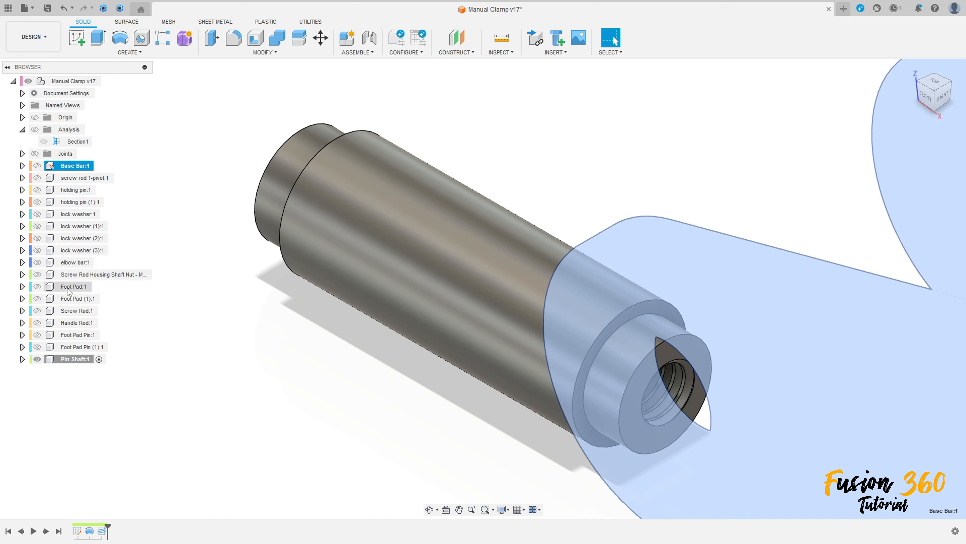
{"action": "left_click", "coordinate": [80, 350], "text": "shift"}
{"action": "key", "text": "v"}
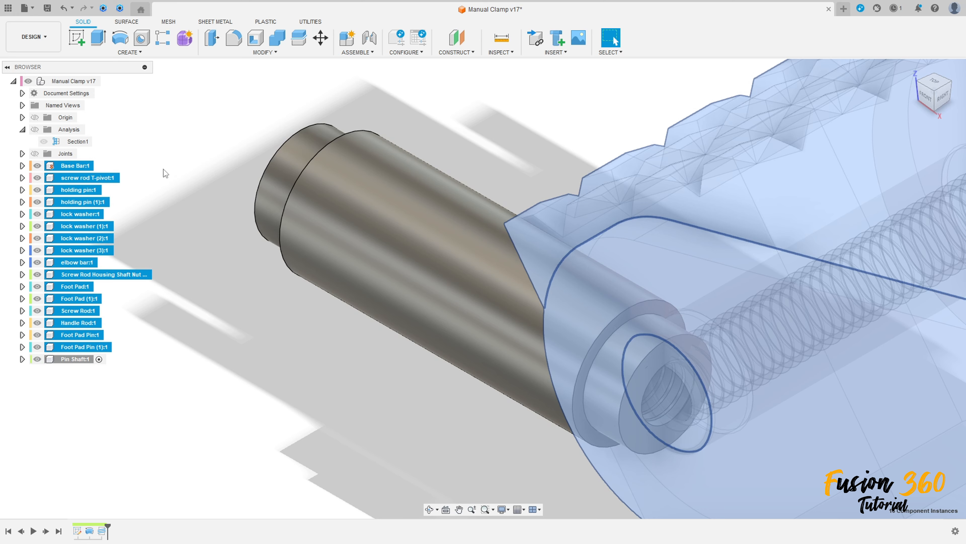
{"action": "key", "text": "Escape"}
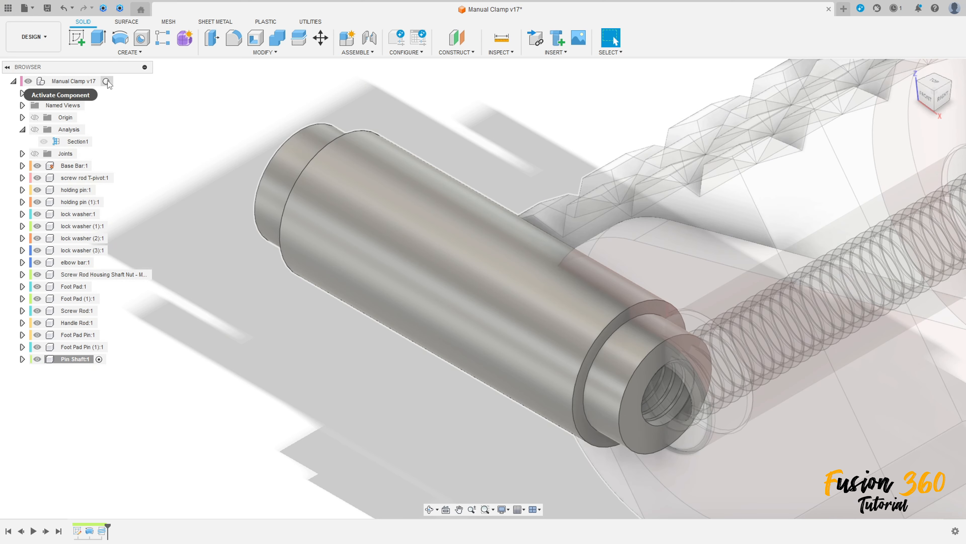
{"action": "left_click", "coordinate": [112, 81]}
Move the Pin Shaft away from the clamp into free space beside it
{"action": "scroll", "coordinate": [285, 251], "scroll_direction": "down", "scroll_amount": 10}
{"action": "middle_click_drag", "start_coordinate": [322, 271], "coordinate": [377, 313]}
{"action": "left_click_drag", "start_coordinate": [394, 315], "coordinate": [291, 299]}
{"action": "middle_click_drag", "start_coordinate": [309, 242], "coordinate": [339, 235]}
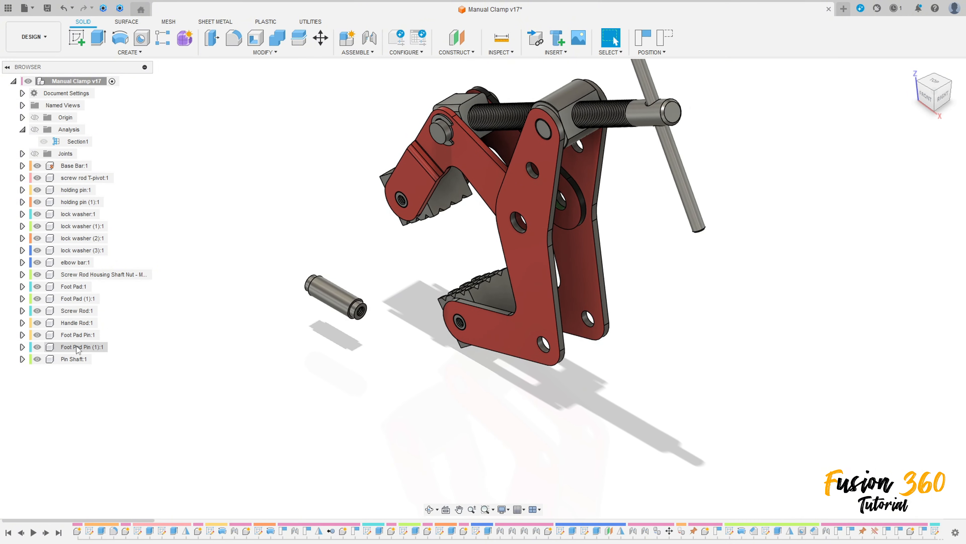
Copy the Pin Shaft into the top-level assembly as a new independent component, moved -40 mm along Y
{"action": "left_click", "coordinate": [68, 359]}
{"action": "right_click", "coordinate": [73, 357]}
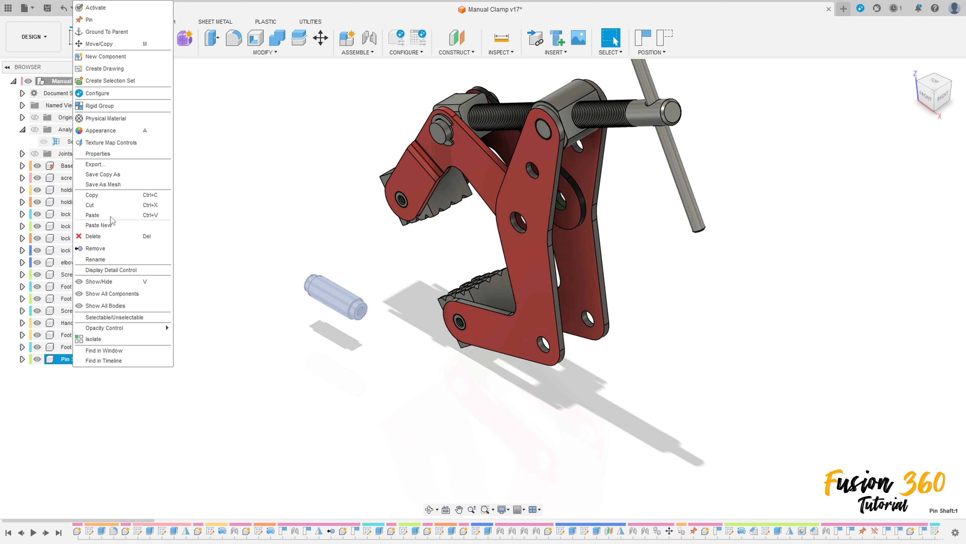
{"action": "left_click", "coordinate": [92, 194]}
{"action": "right_click", "coordinate": [72, 82]}
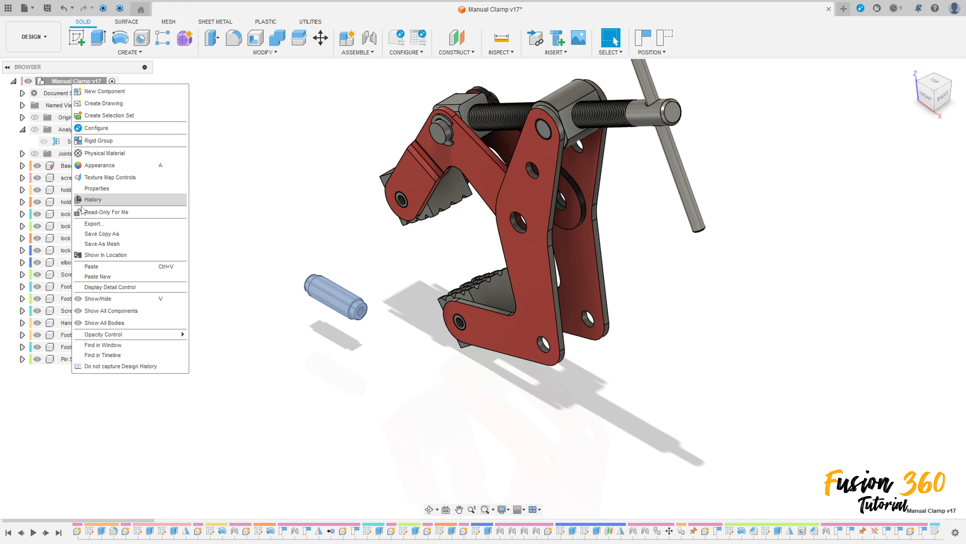
{"action": "left_click", "coordinate": [104, 279]}
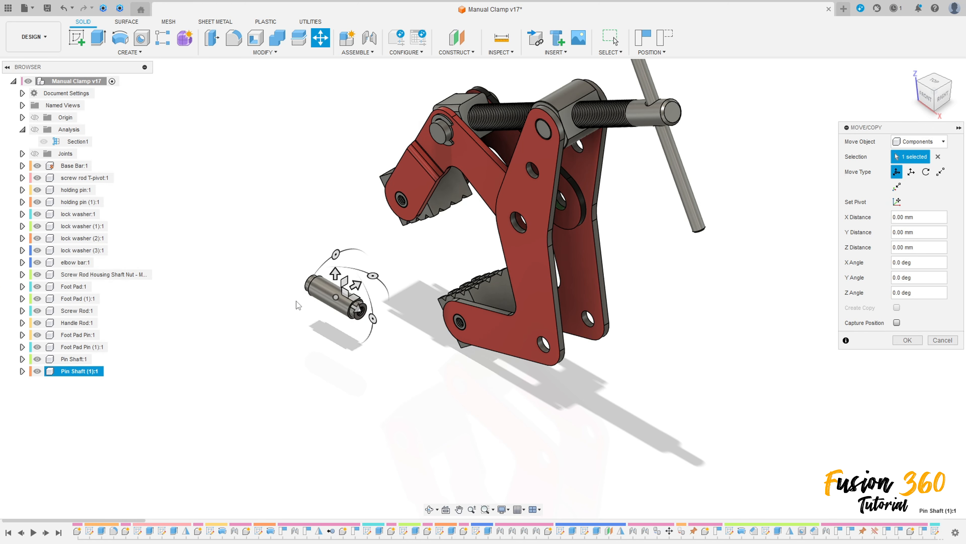
{"action": "left_click_drag", "start_coordinate": [363, 289], "coordinate": [287, 331]}
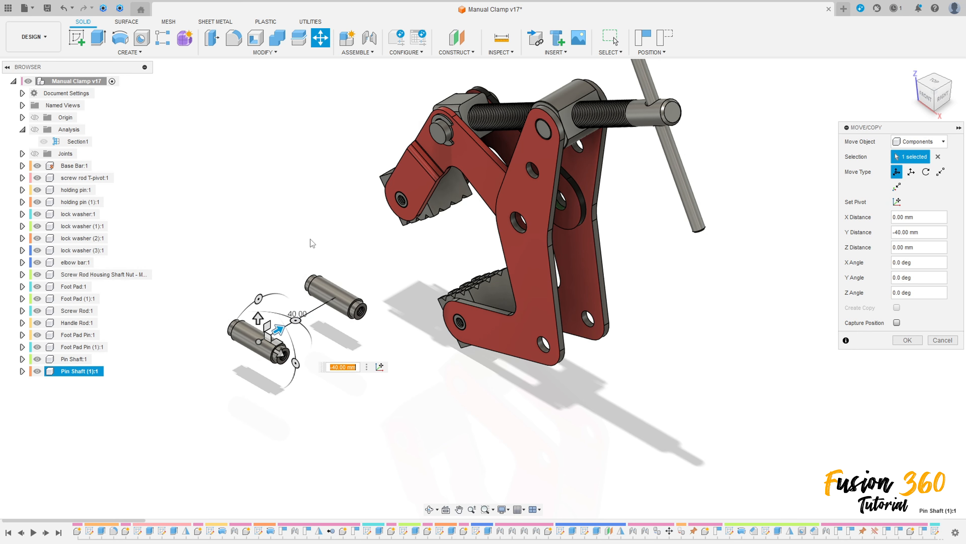
{"action": "left_click", "coordinate": [907, 339]}
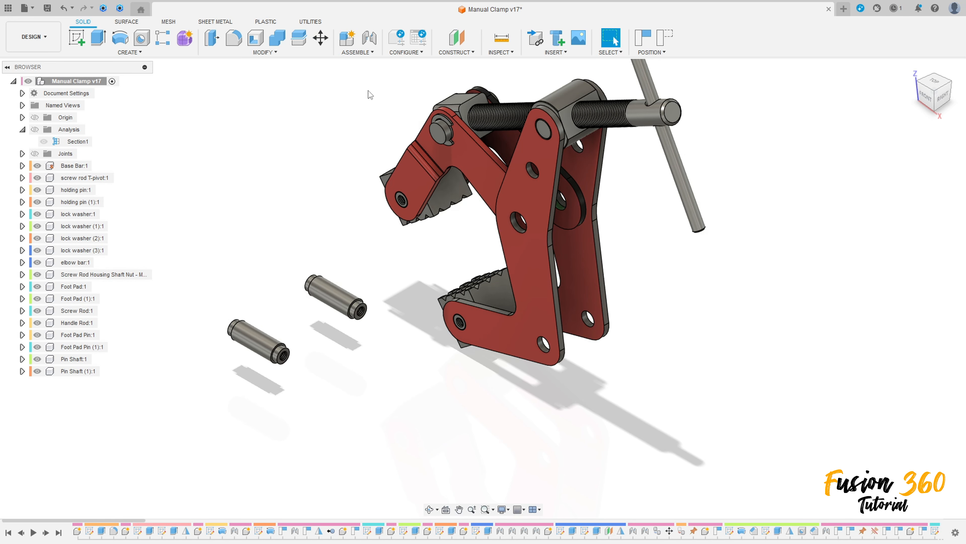
Join the original Pin Shaft's end to the Base Bar's empty lower corner hole with a flipped rigid joint
{"action": "left_click", "coordinate": [357, 52]}
{"action": "left_click", "coordinate": [373, 74]}
{"action": "scroll", "coordinate": [375, 294], "scroll_direction": "up", "scroll_amount": 5}
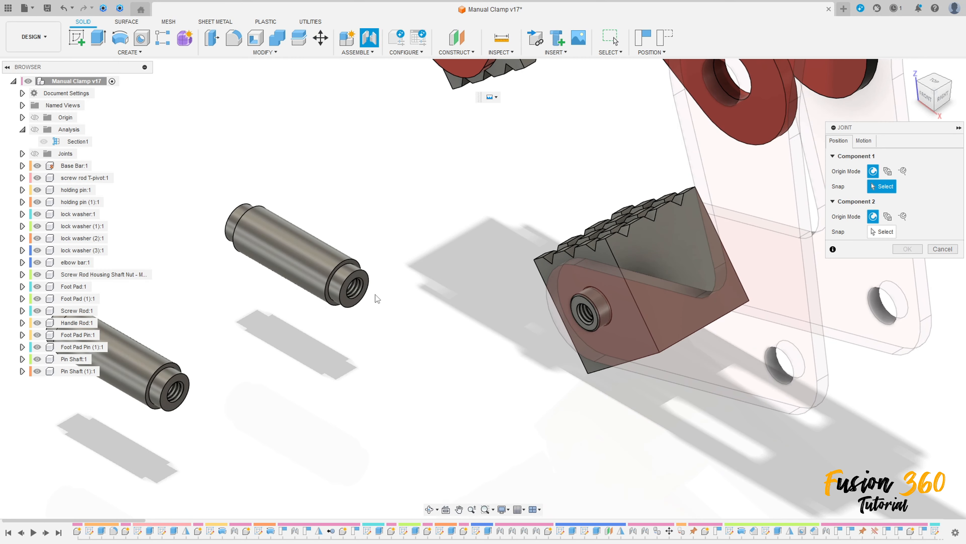
{"action": "left_click", "coordinate": [365, 275]}
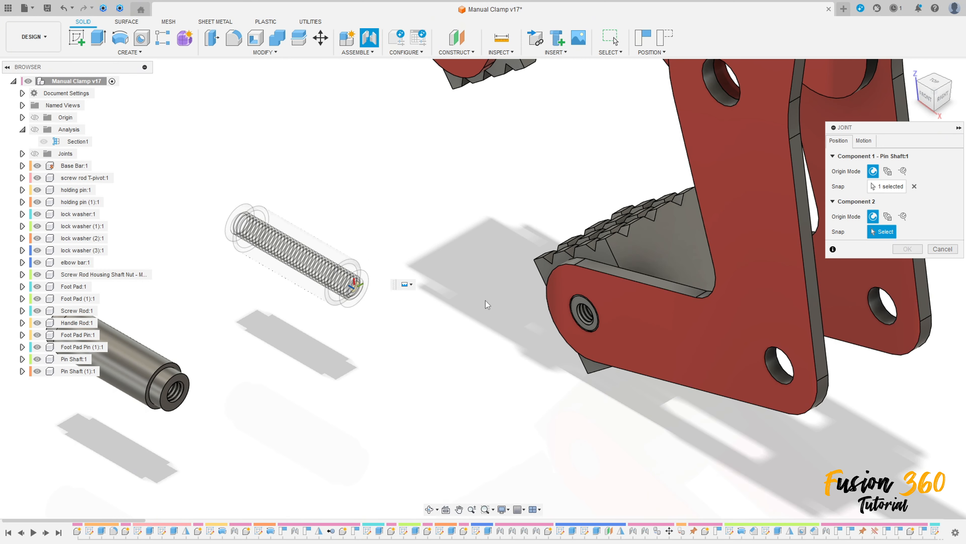
{"action": "left_click", "coordinate": [782, 356]}
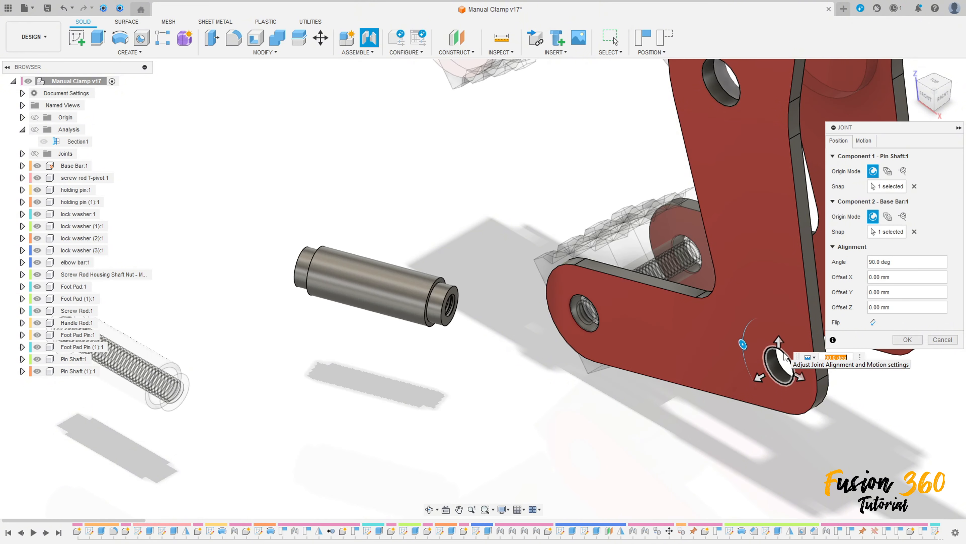
{"action": "middle_click_drag", "start_coordinate": [780, 335], "coordinate": [577, 338], "text": "shift"}
{"action": "left_click", "coordinate": [873, 322]}
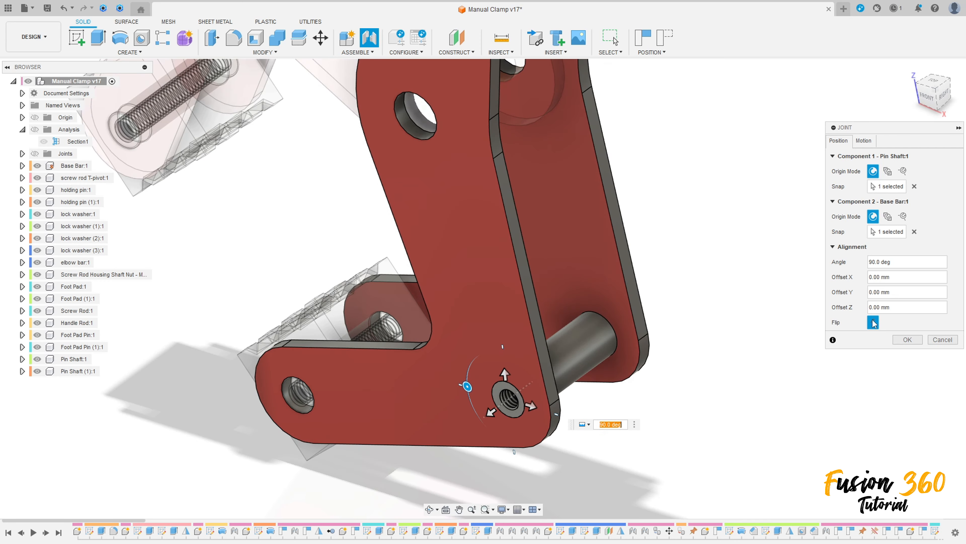
{"action": "left_click", "coordinate": [863, 140]}
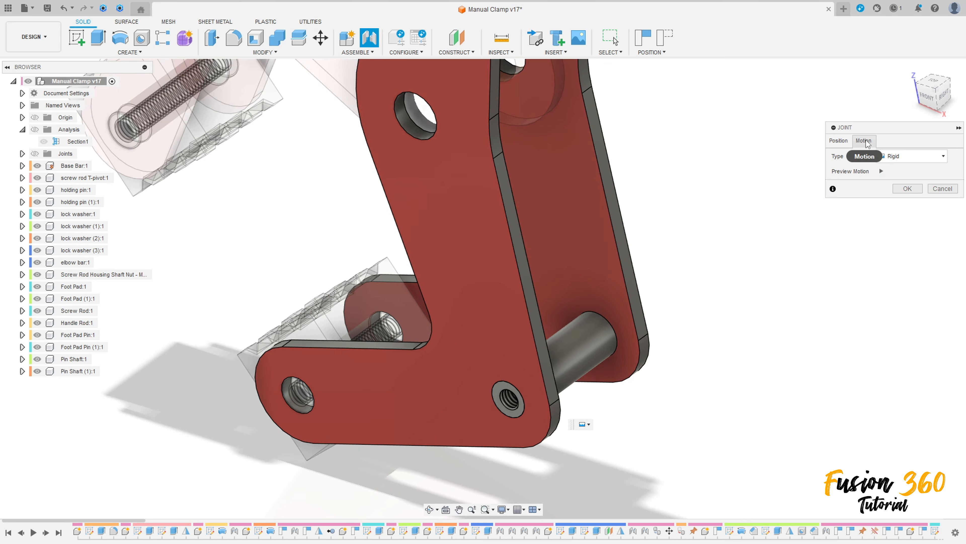
{"action": "left_click", "coordinate": [907, 190]}
Join the copied Pin Shaft's end to the Base Bar's small upper hole, below the screw rod pivot, with a flipped rigid joint
{"action": "scroll", "coordinate": [533, 328], "scroll_direction": "down", "scroll_amount": 4}
{"action": "middle_click_drag", "start_coordinate": [533, 327], "coordinate": [608, 367]}
{"action": "middle_click_drag", "start_coordinate": [310, 422], "coordinate": [413, 301]}
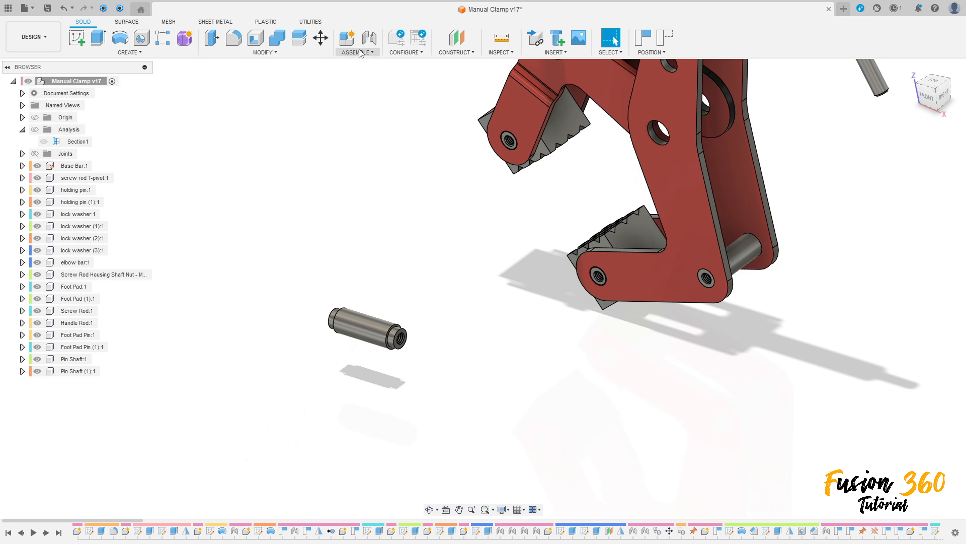
{"action": "key", "text": "j"}
{"action": "scroll", "coordinate": [404, 300], "scroll_direction": "up", "scroll_amount": 3}
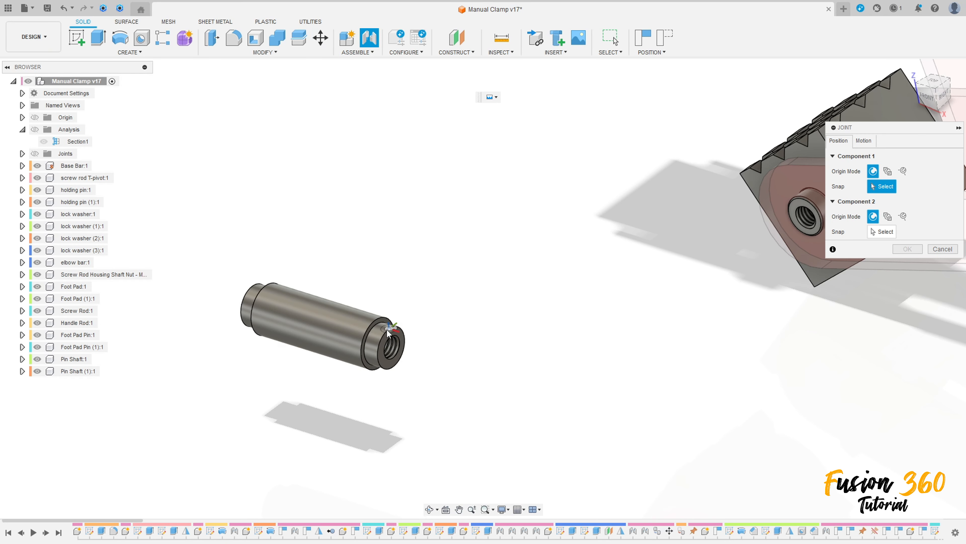
{"action": "scroll", "coordinate": [384, 335], "scroll_direction": "up", "scroll_amount": 3}
{"action": "left_click", "coordinate": [388, 337]}
{"action": "scroll", "coordinate": [560, 269], "scroll_direction": "down", "scroll_amount": 5}
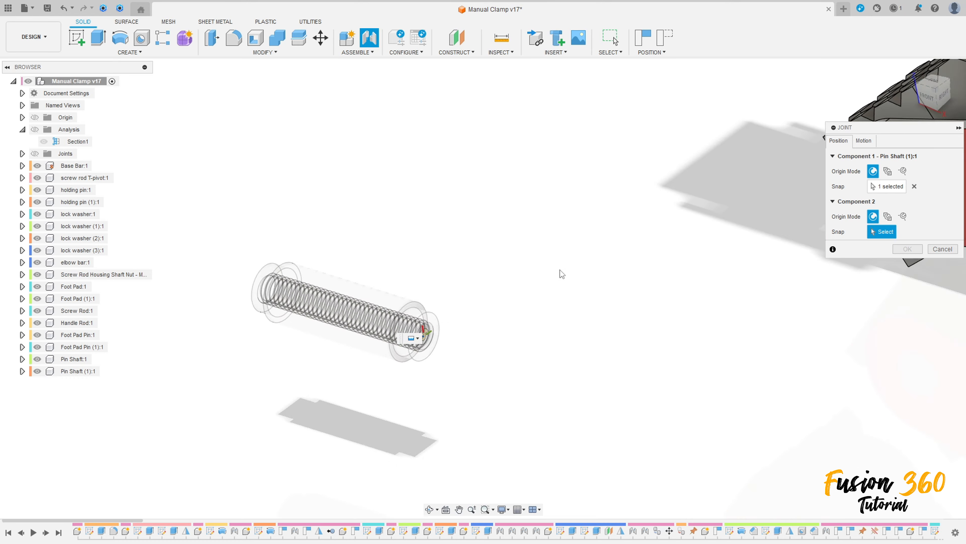
{"action": "scroll", "coordinate": [664, 242], "scroll_direction": "up", "scroll_amount": 5}
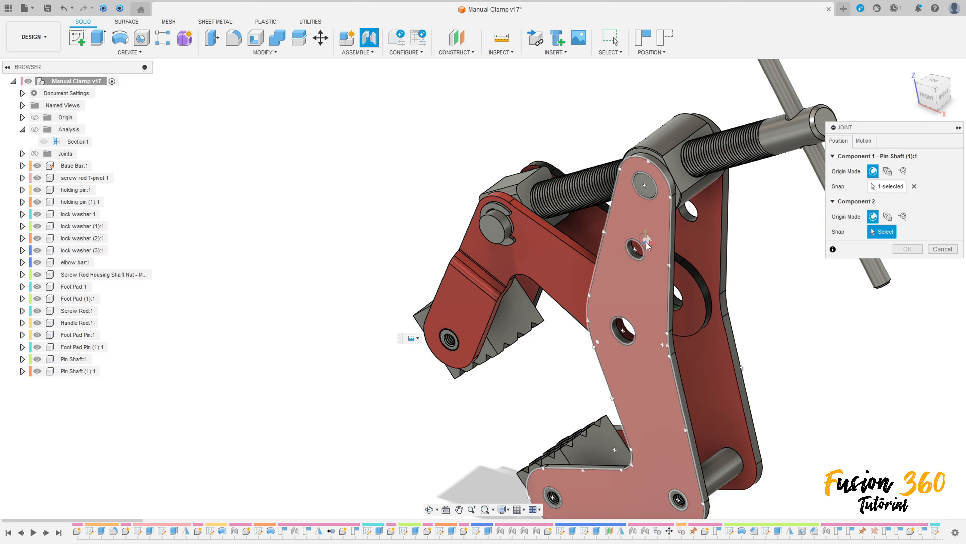
{"action": "left_click", "coordinate": [647, 244]}
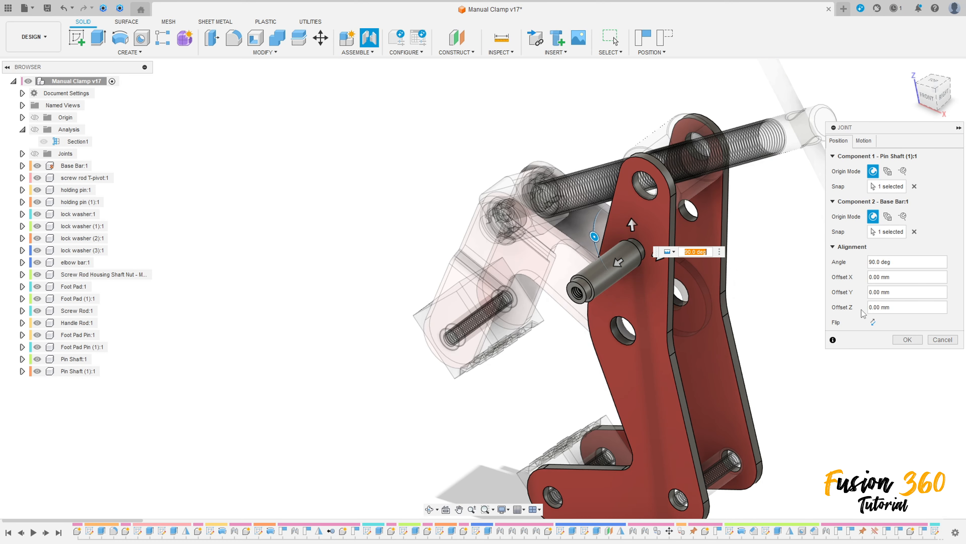
{"action": "left_click", "coordinate": [873, 322]}
{"action": "middle_click_drag", "start_coordinate": [628, 198], "coordinate": [575, 269], "text": "shift"}
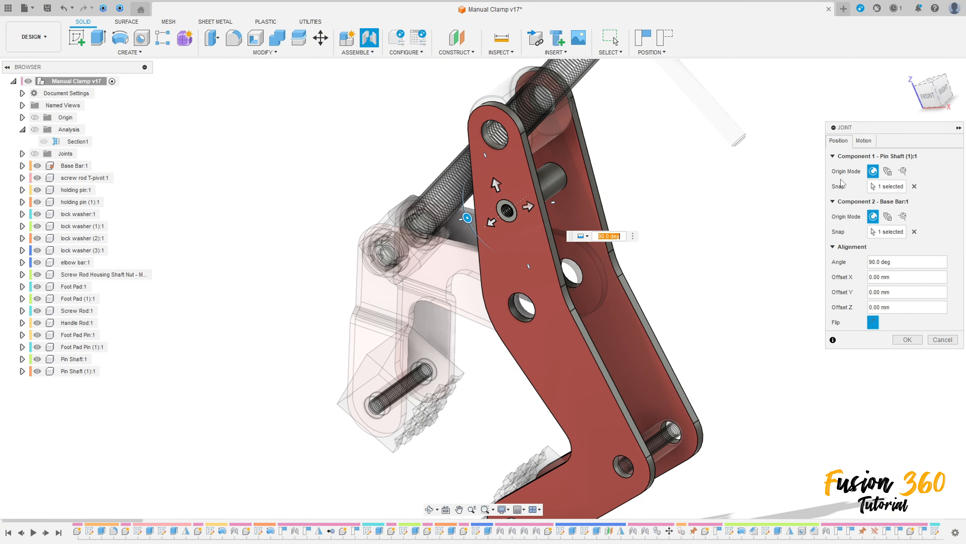
{"action": "left_click", "coordinate": [863, 141]}
{"action": "left_click", "coordinate": [904, 190]}
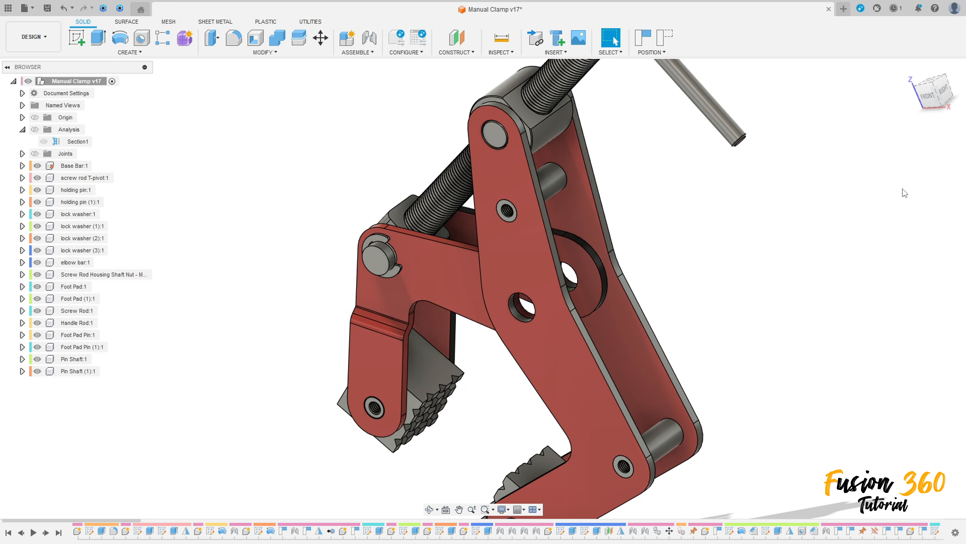
Review the assembled clamp from several sides and save the design
{"action": "scroll", "coordinate": [694, 278], "scroll_direction": "down", "scroll_amount": 4}
{"action": "middle_click_drag", "start_coordinate": [694, 279], "coordinate": [465, 298], "text": "shift"}
{"action": "mouse_move", "coordinate": [465, 297]}
{"action": "left_mouse_down"}
{"action": "mouse_move", "coordinate": [488, 249]}
{"action": "mouse_move", "coordinate": [472, 306]}
{"action": "mouse_move", "coordinate": [483, 272]}
{"action": "mouse_move", "coordinate": [473, 286]}
{"action": "left_mouse_up"}
{"action": "middle_click_drag", "start_coordinate": [626, 279], "coordinate": [306, 283], "text": "shift"}
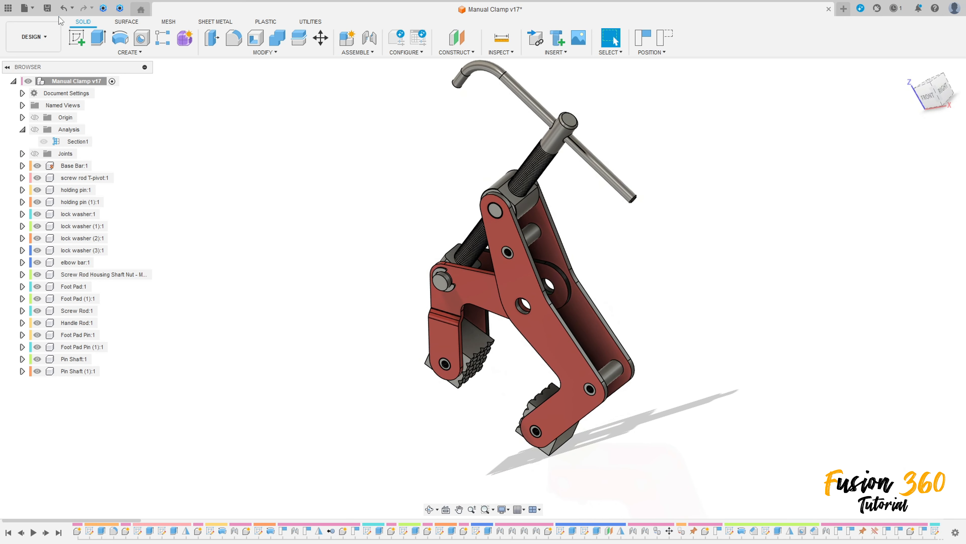
{"action": "left_click", "coordinate": [47, 8]}
{"action": "left_click", "coordinate": [479, 291]}
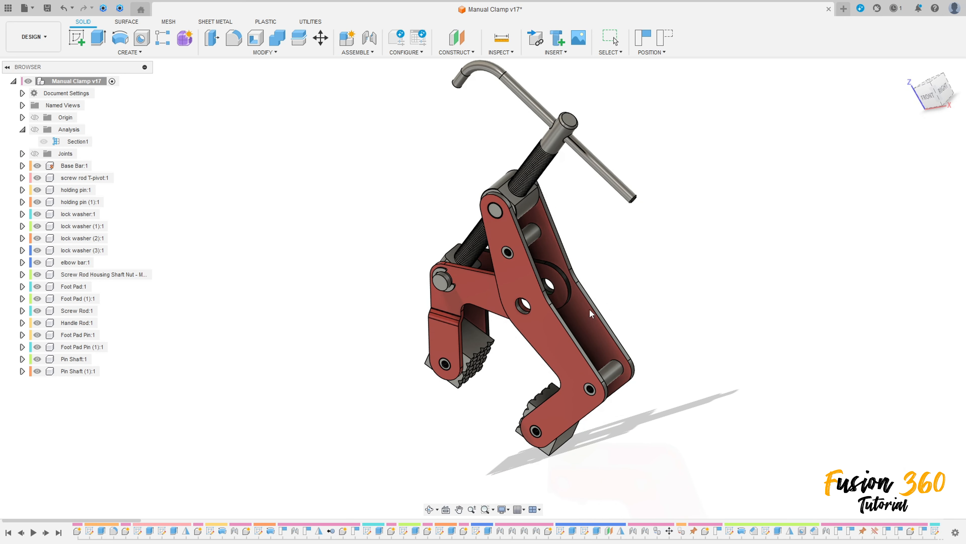